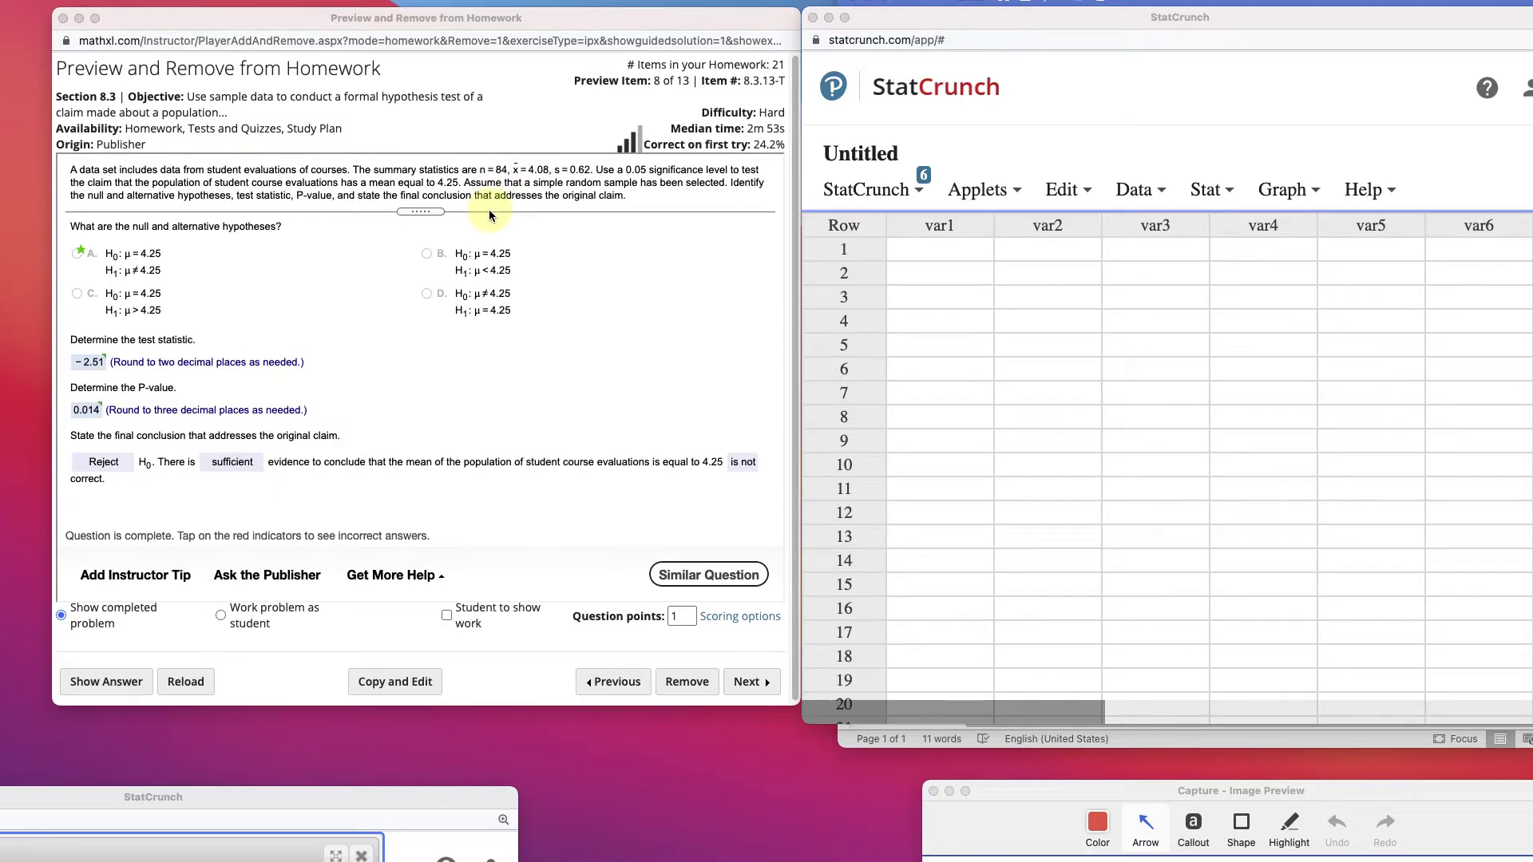
Open the one-sample T test dialog for summary statistics in StatCrunch
{"action": "left_click", "coordinate": [1164, 136]}
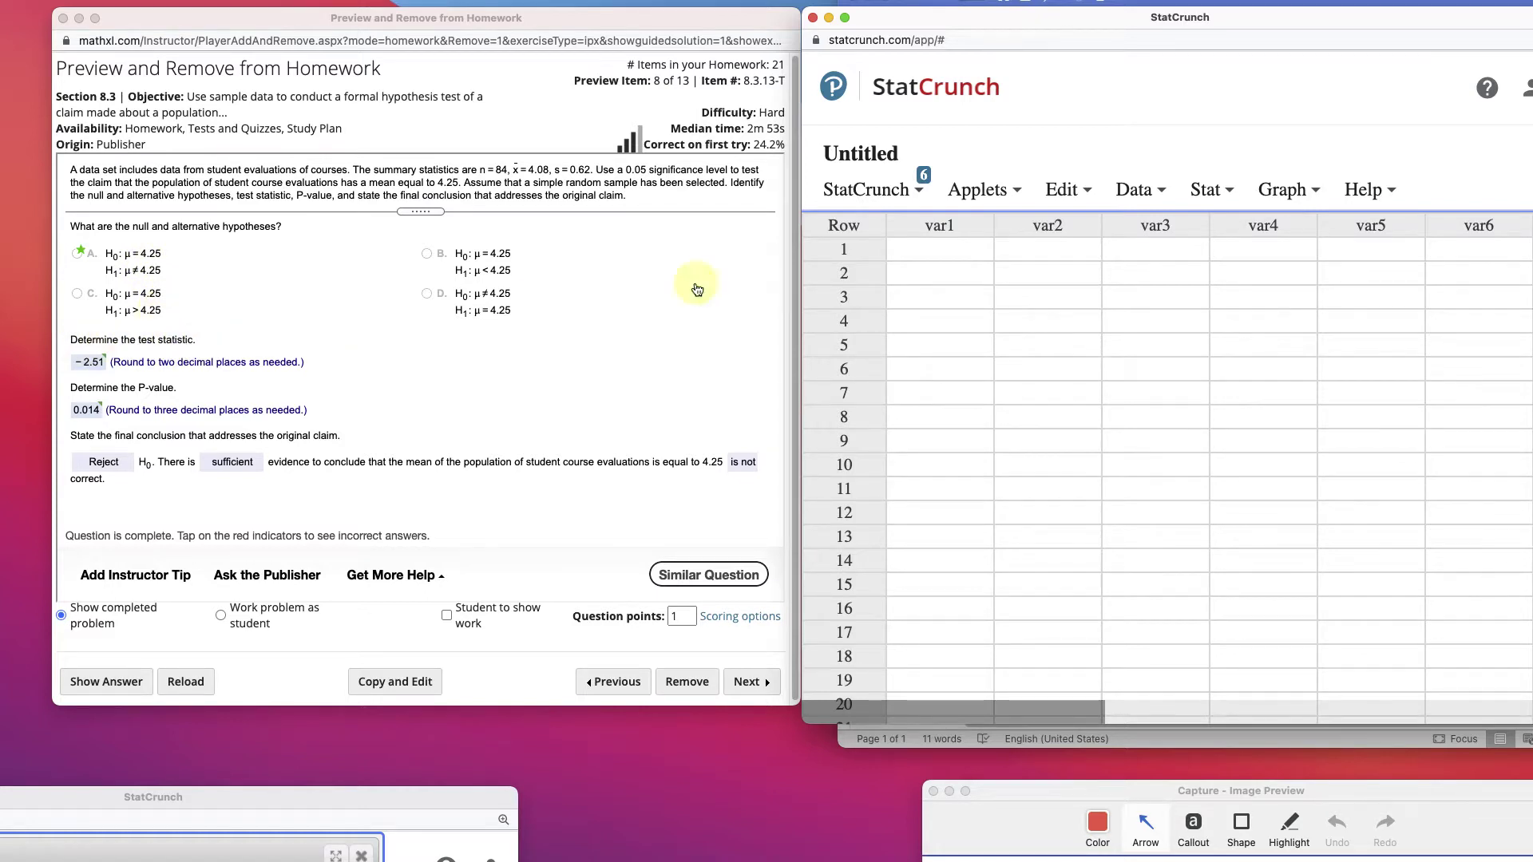
{"action": "left_click", "coordinate": [1207, 184]}
{"action": "left_click", "coordinate": [1210, 186]}
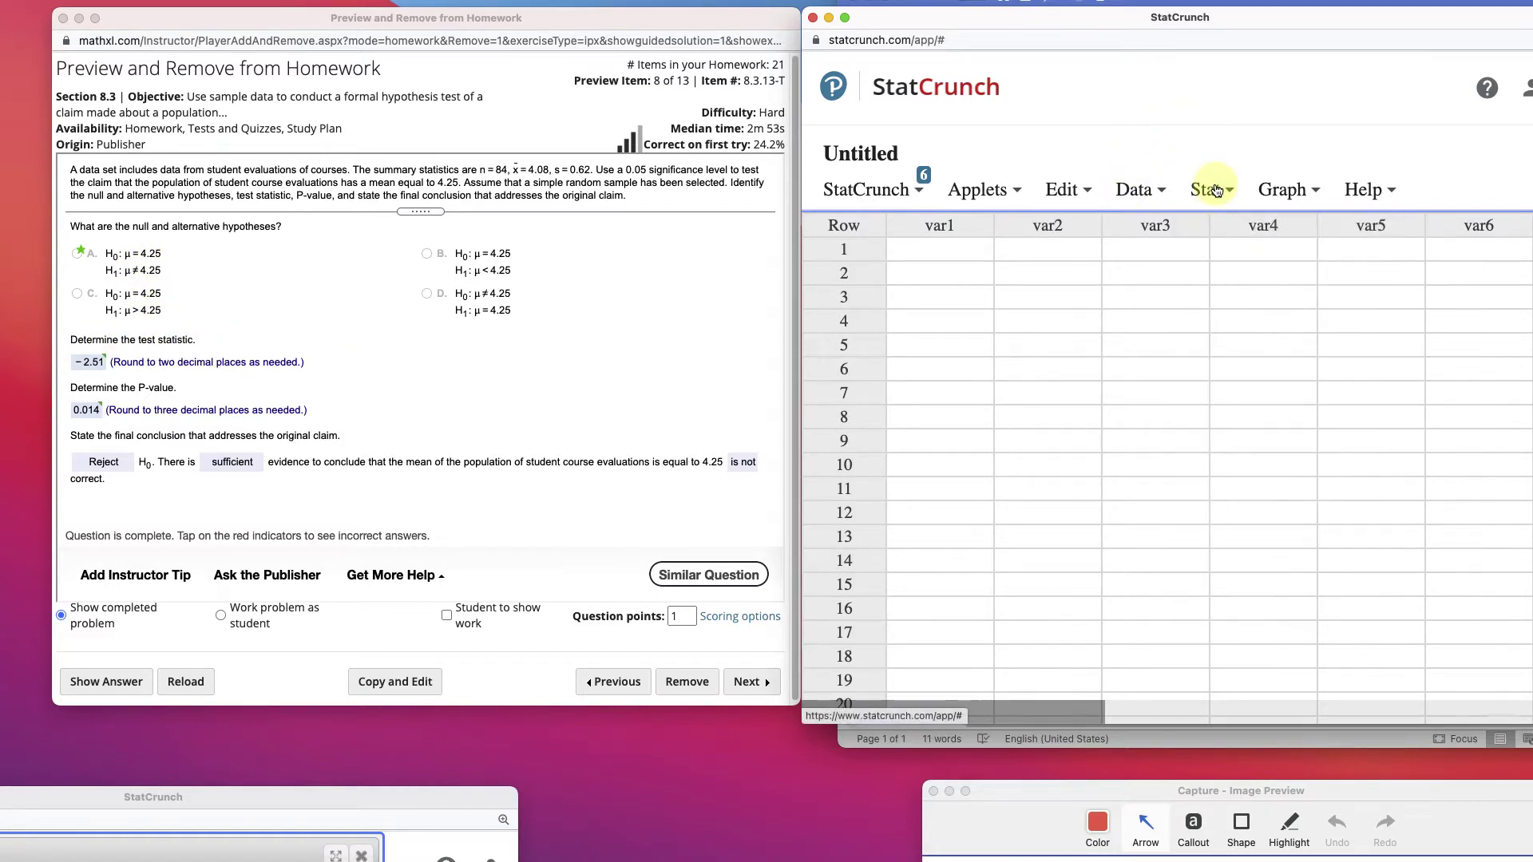
{"action": "left_click", "coordinate": [1212, 187]}
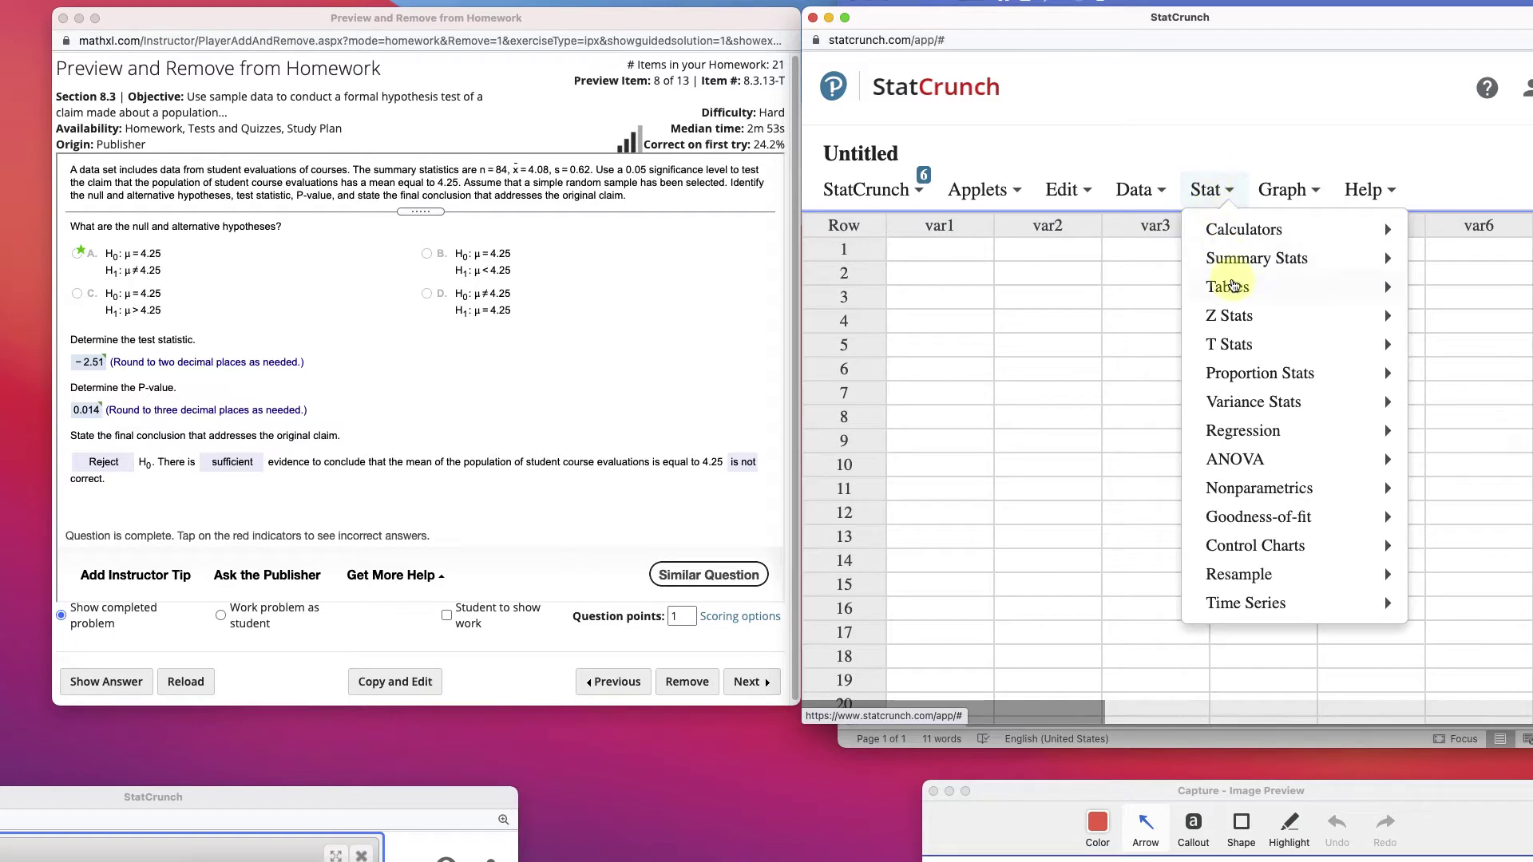
{"action": "mouse_move", "coordinate": [1237, 384]}
{"action": "mouse_move", "coordinate": [1243, 354]}
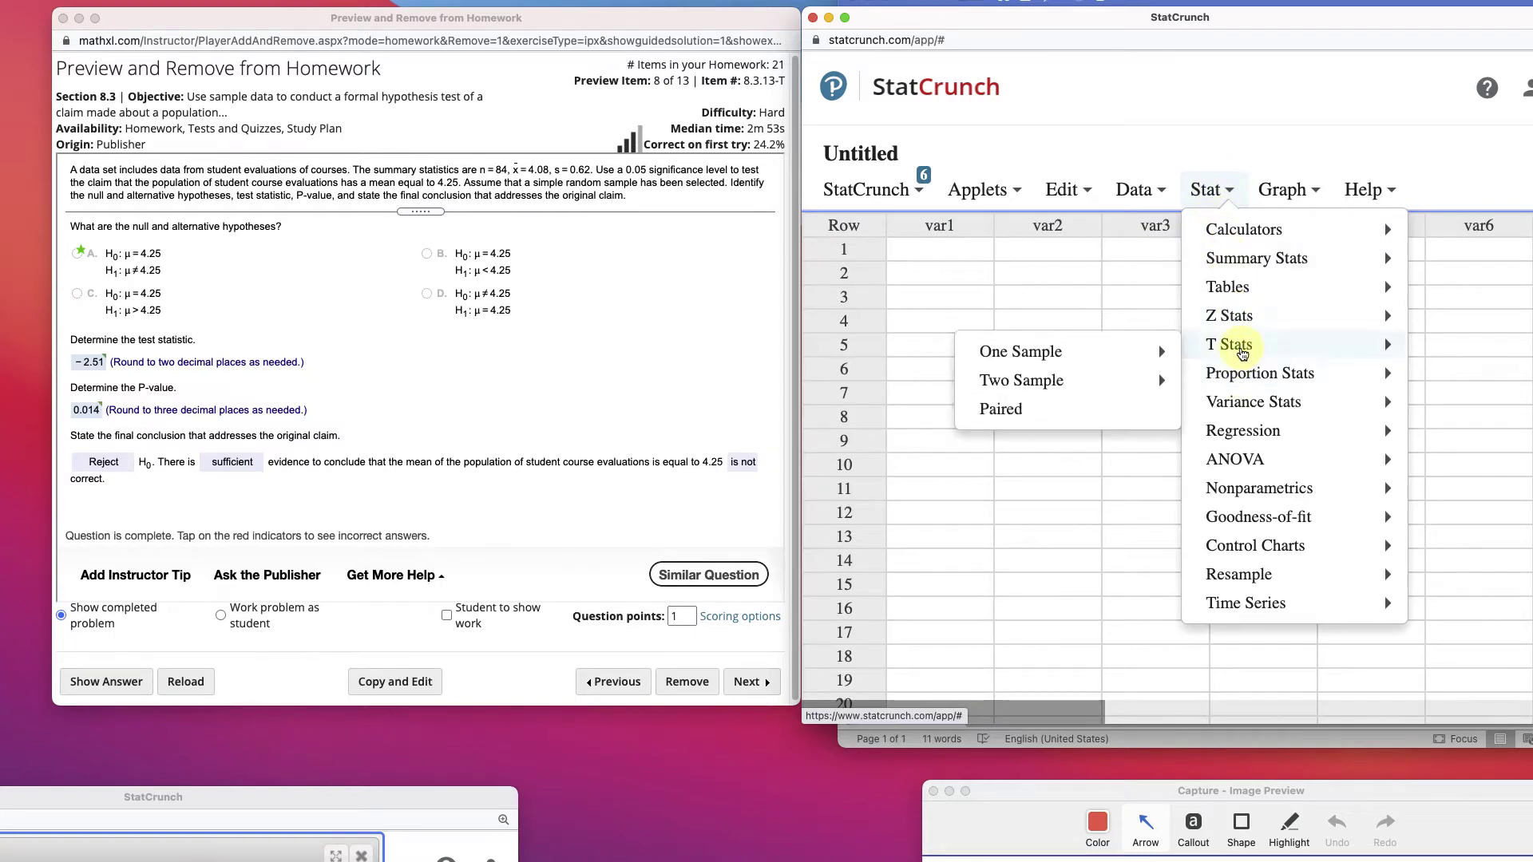
{"action": "mouse_move", "coordinate": [1138, 362]}
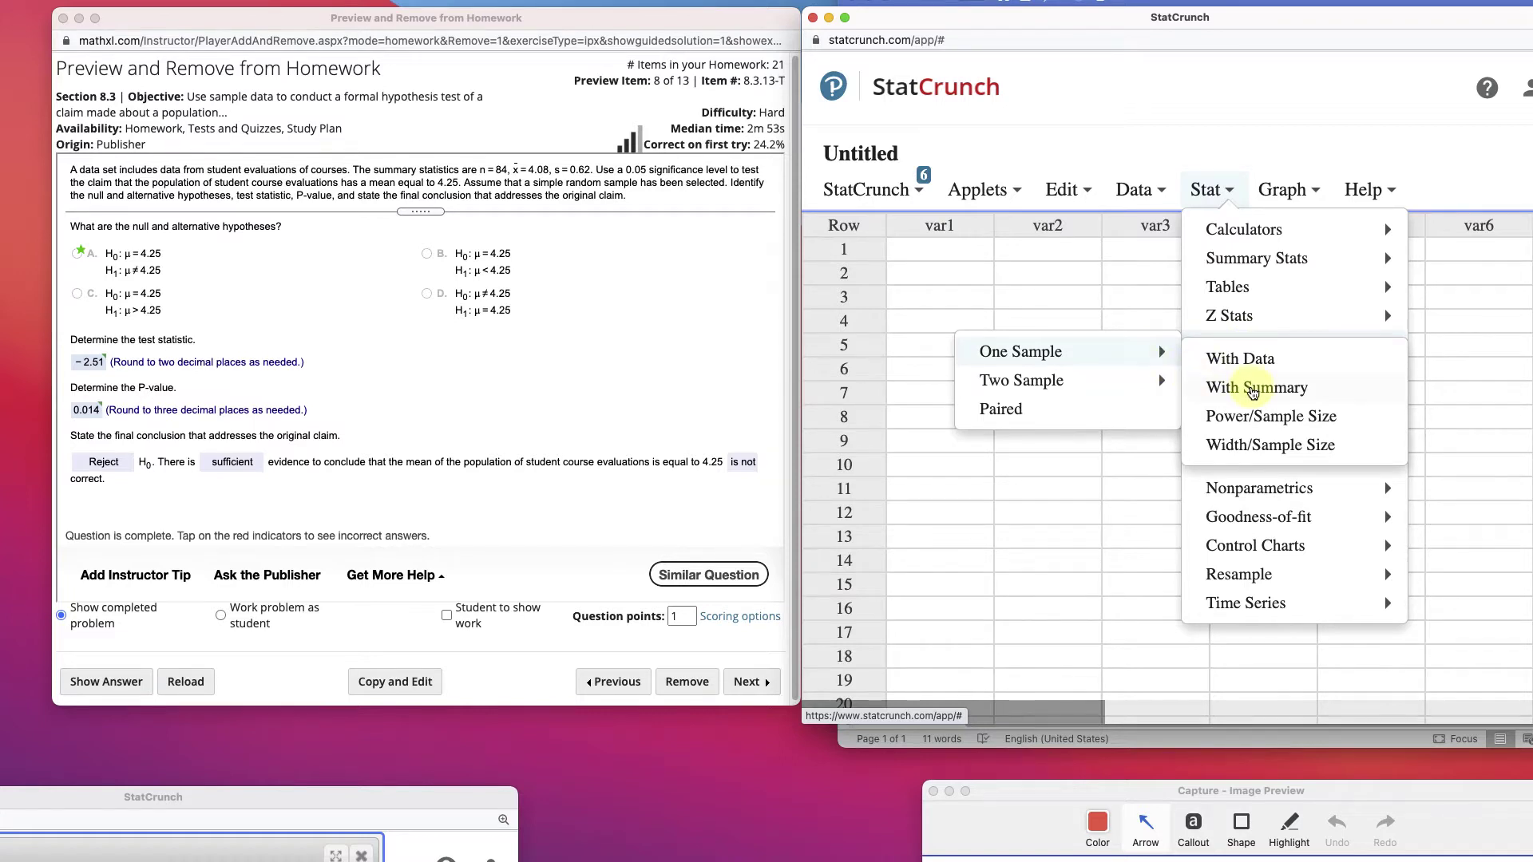
{"action": "left_click", "coordinate": [1252, 389]}
Enter a sample mean of 4.08, a standard deviation of .62 and a sample size of 84
{"action": "left_click", "coordinate": [1043, 146]}
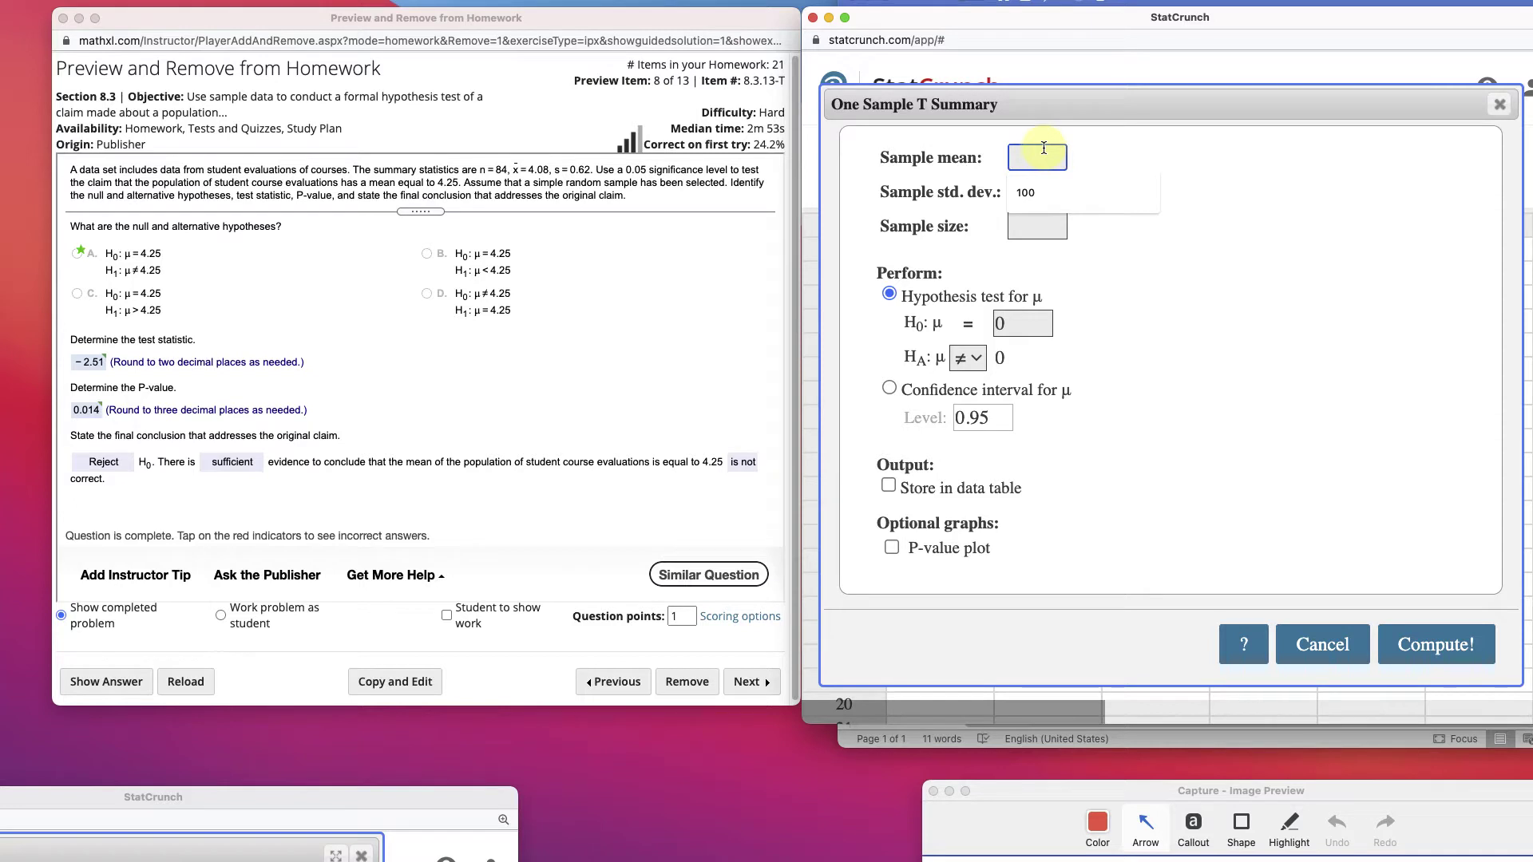
{"action": "type", "text": "4.08"}
{"action": "key", "text": "Tab"}
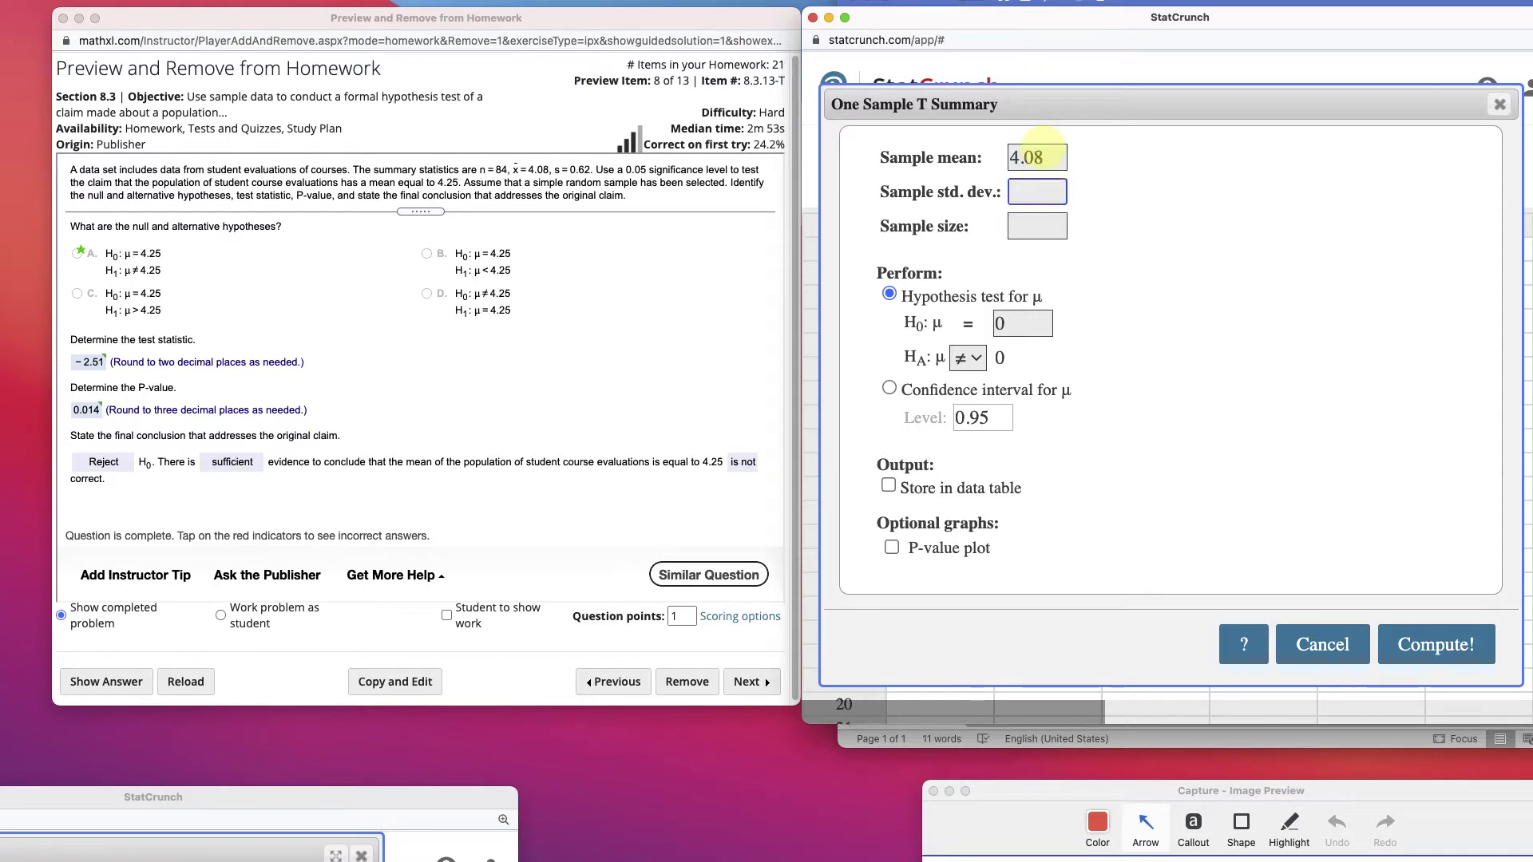
{"action": "type", "text": ".62"}
{"action": "key", "text": "Tab"}
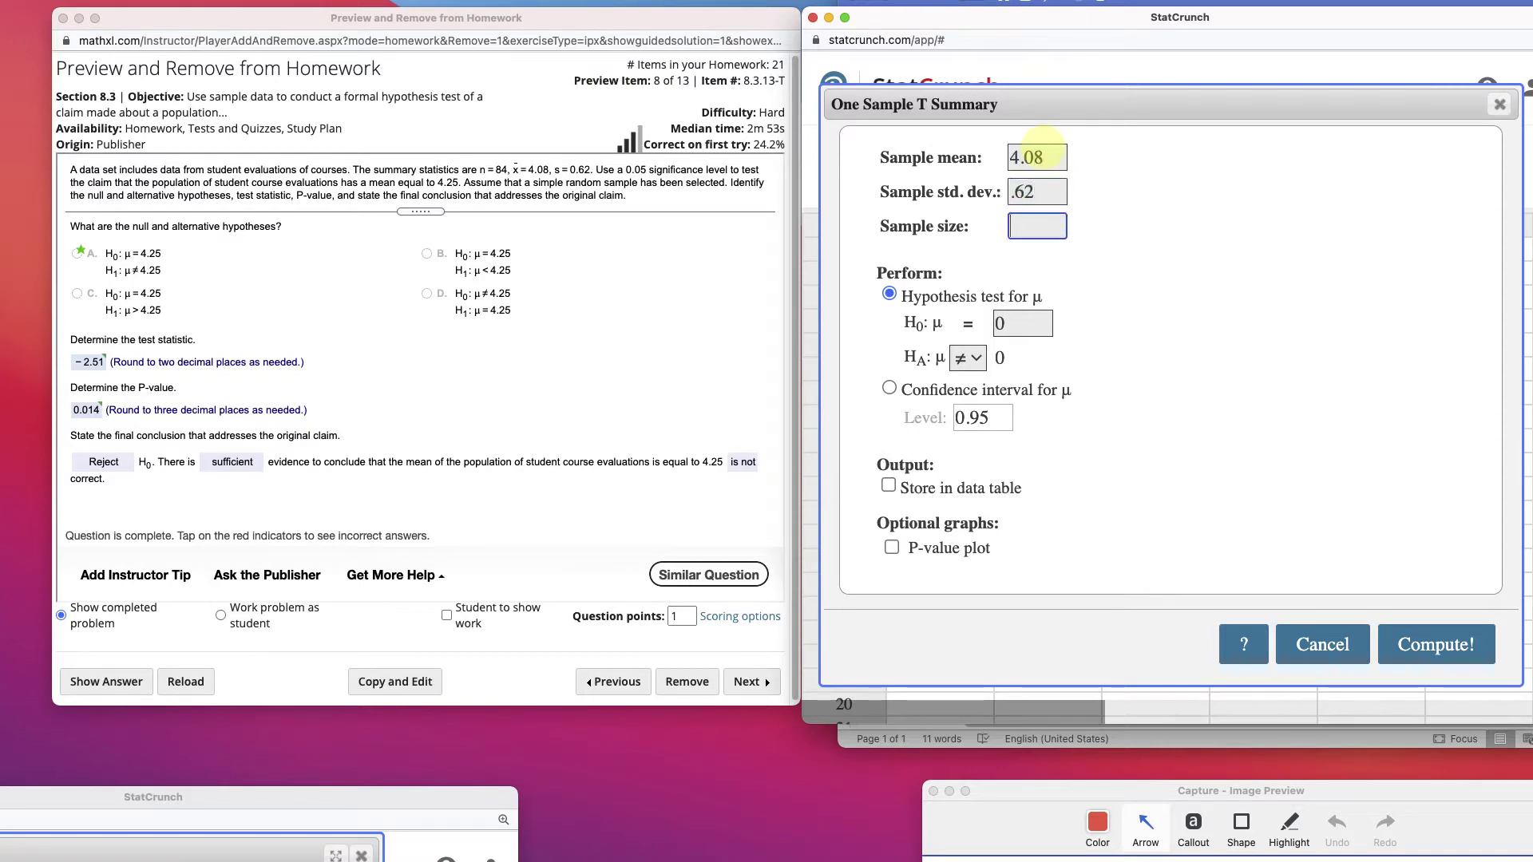
{"action": "type", "text": "84"}
Set the null hypothesis mean to 4.25 with a not-equal alternative and compute the hypothesis test
{"action": "left_click", "coordinate": [1018, 316]}
{"action": "key", "text": "BackSpace"}
{"action": "type", "text": "4"}
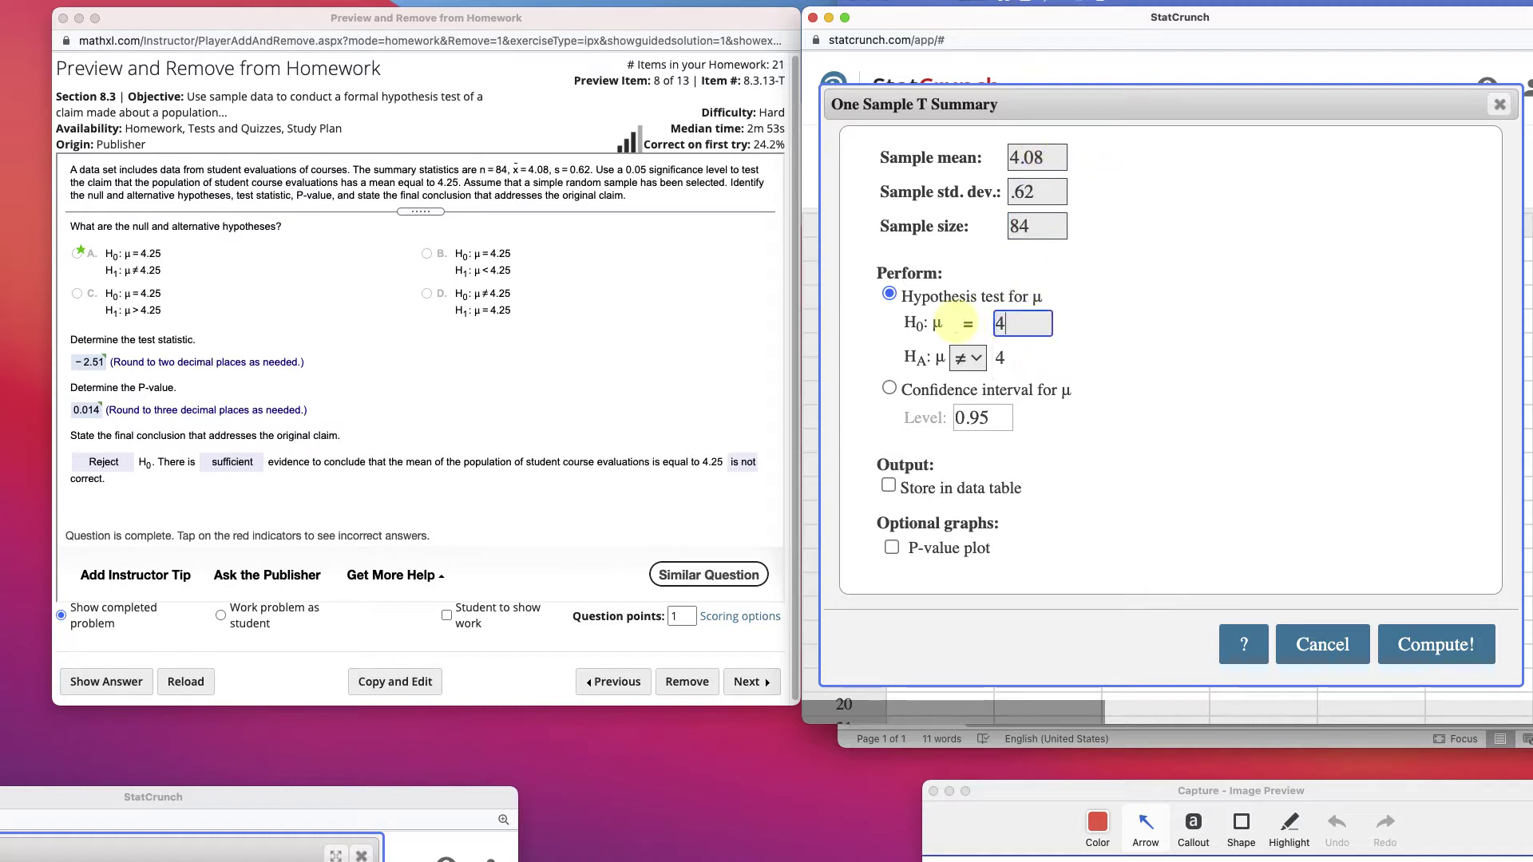
{"action": "type", "text": ".25"}
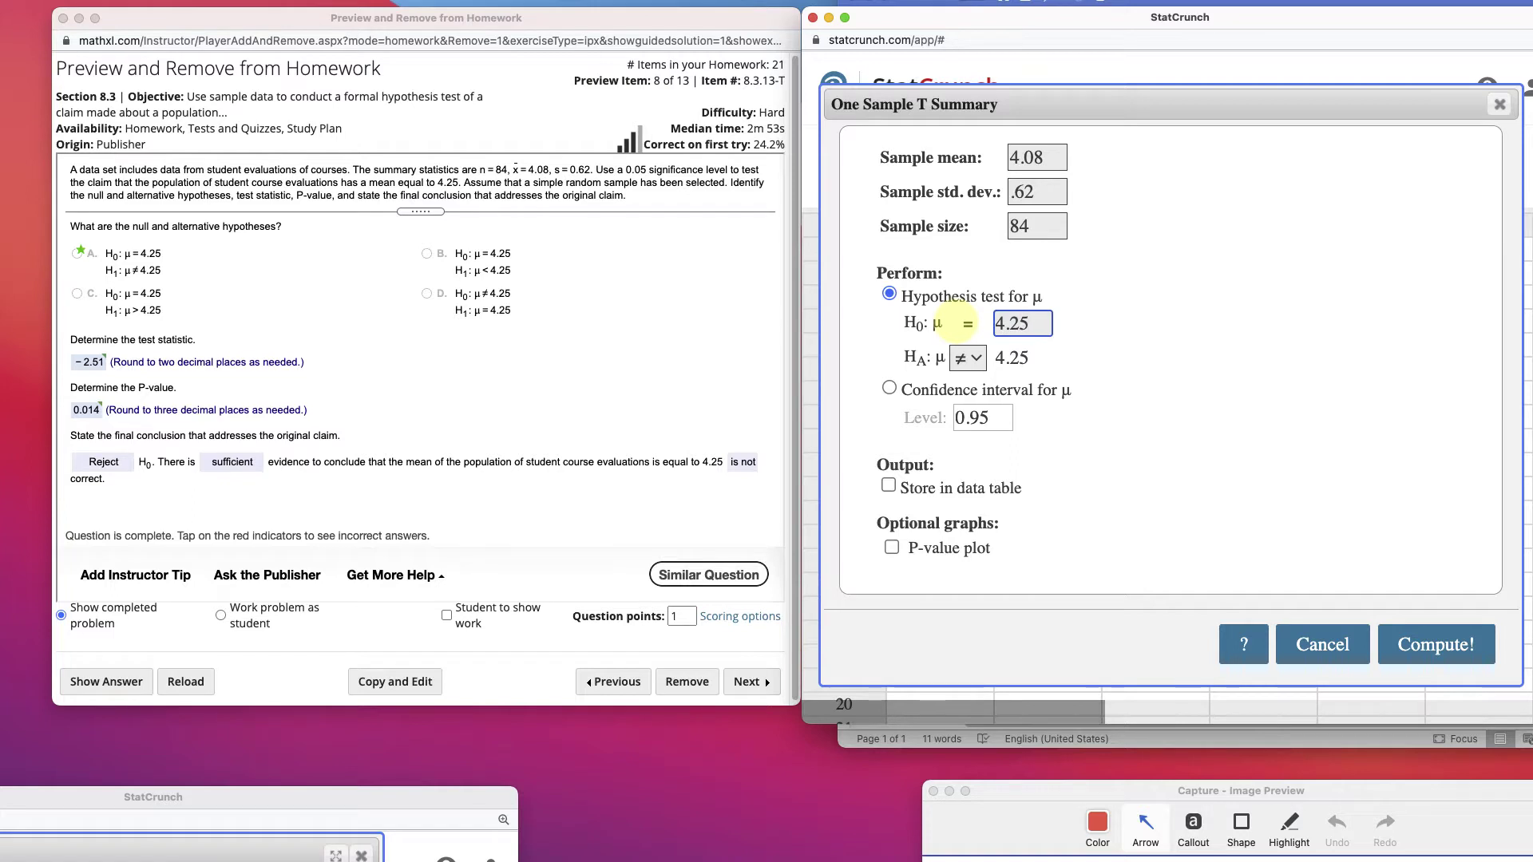
{"action": "left_click", "coordinate": [968, 358]}
{"action": "left_click", "coordinate": [967, 363]}
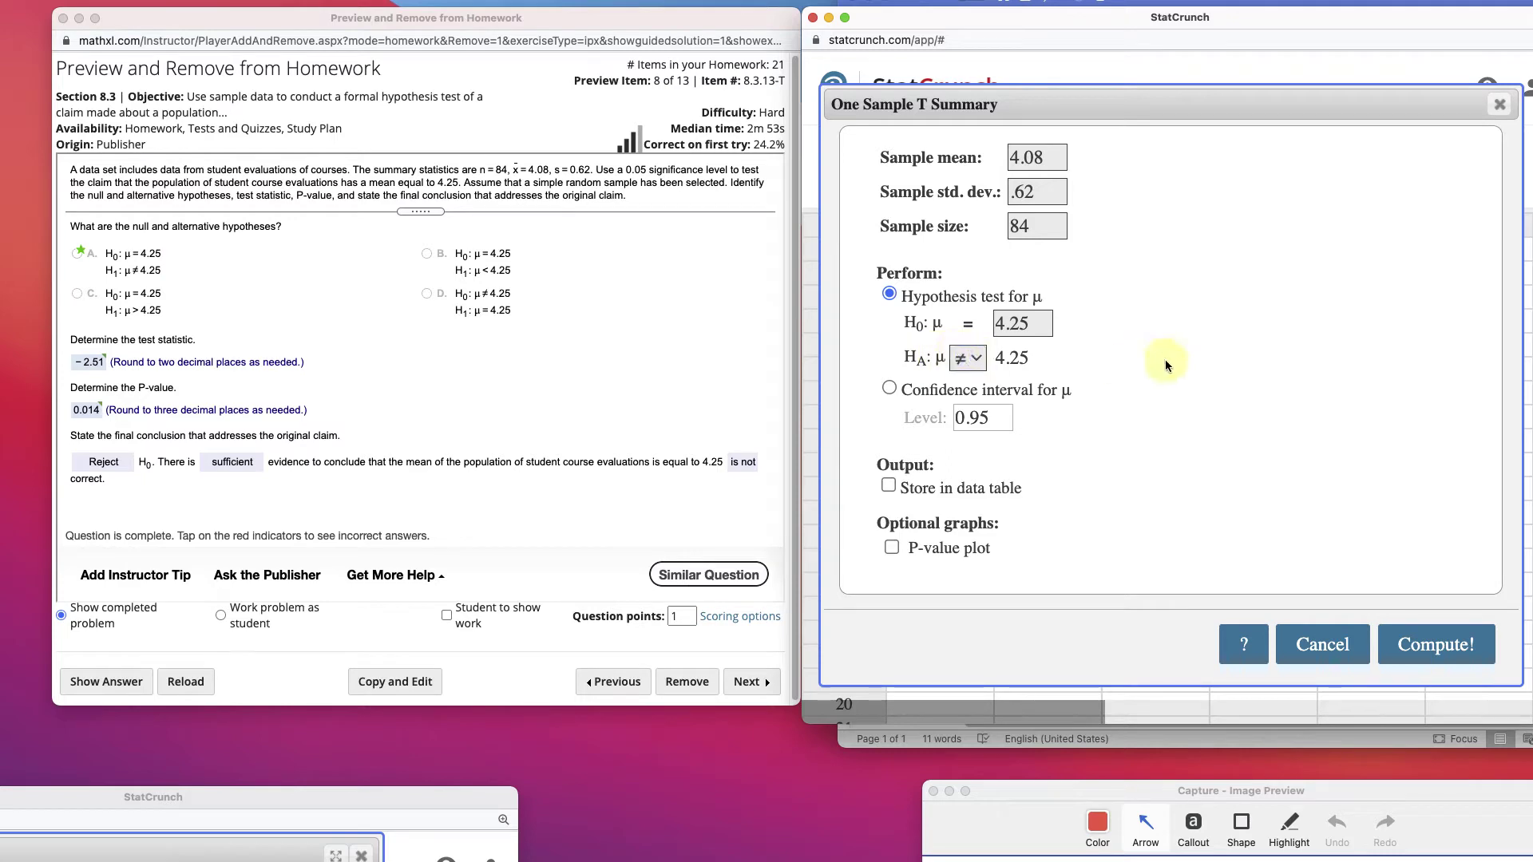
{"action": "left_click", "coordinate": [1423, 643]}
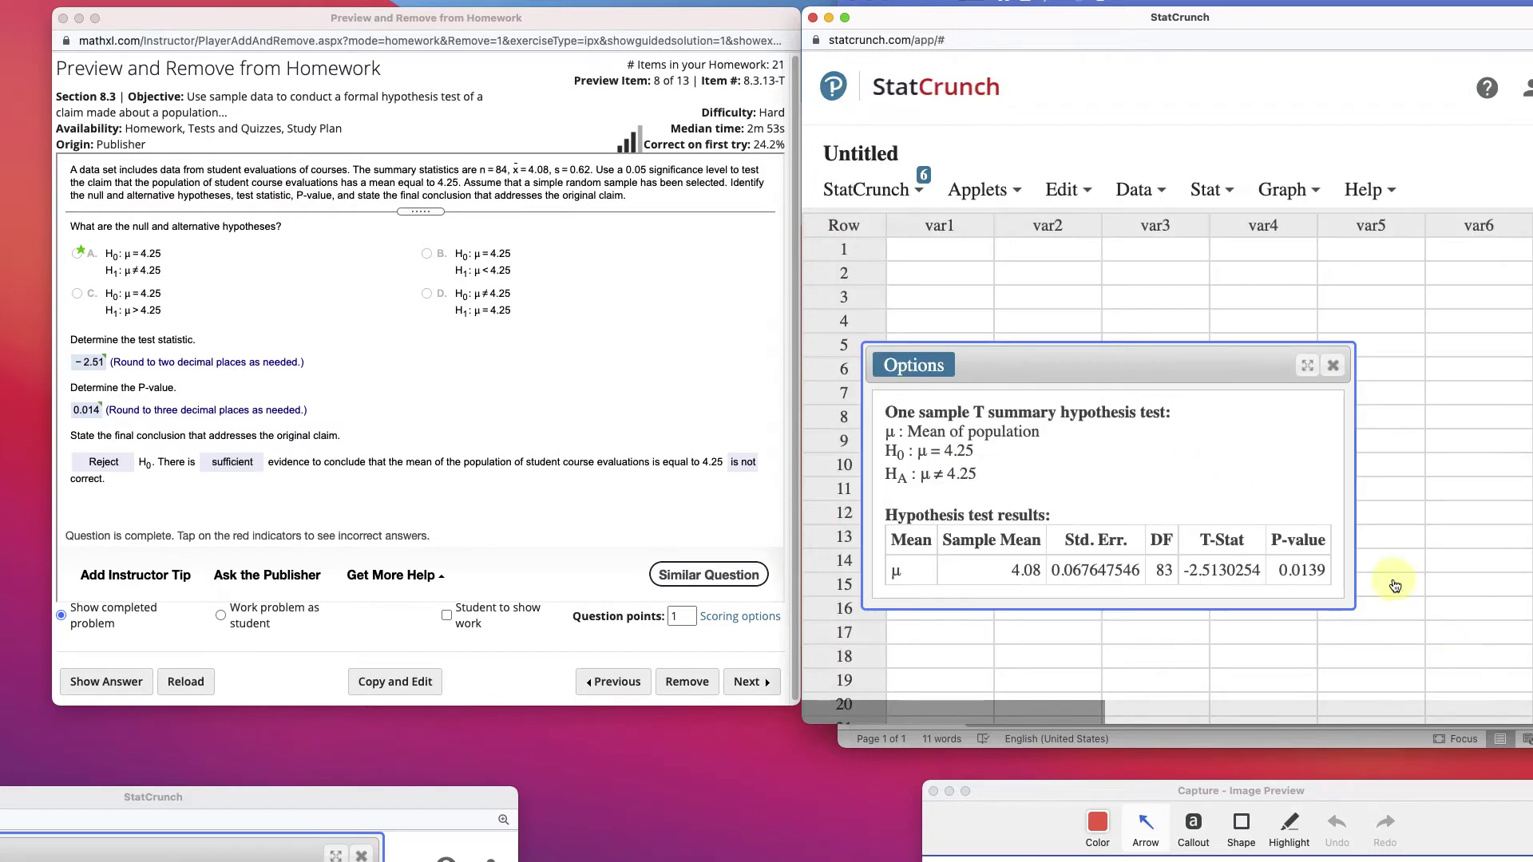
Compare the T-statistic and P-value in the test results with the homework answers, and close the results window
{"action": "left_click_drag", "start_coordinate": [1164, 363], "coordinate": [1166, 203]}
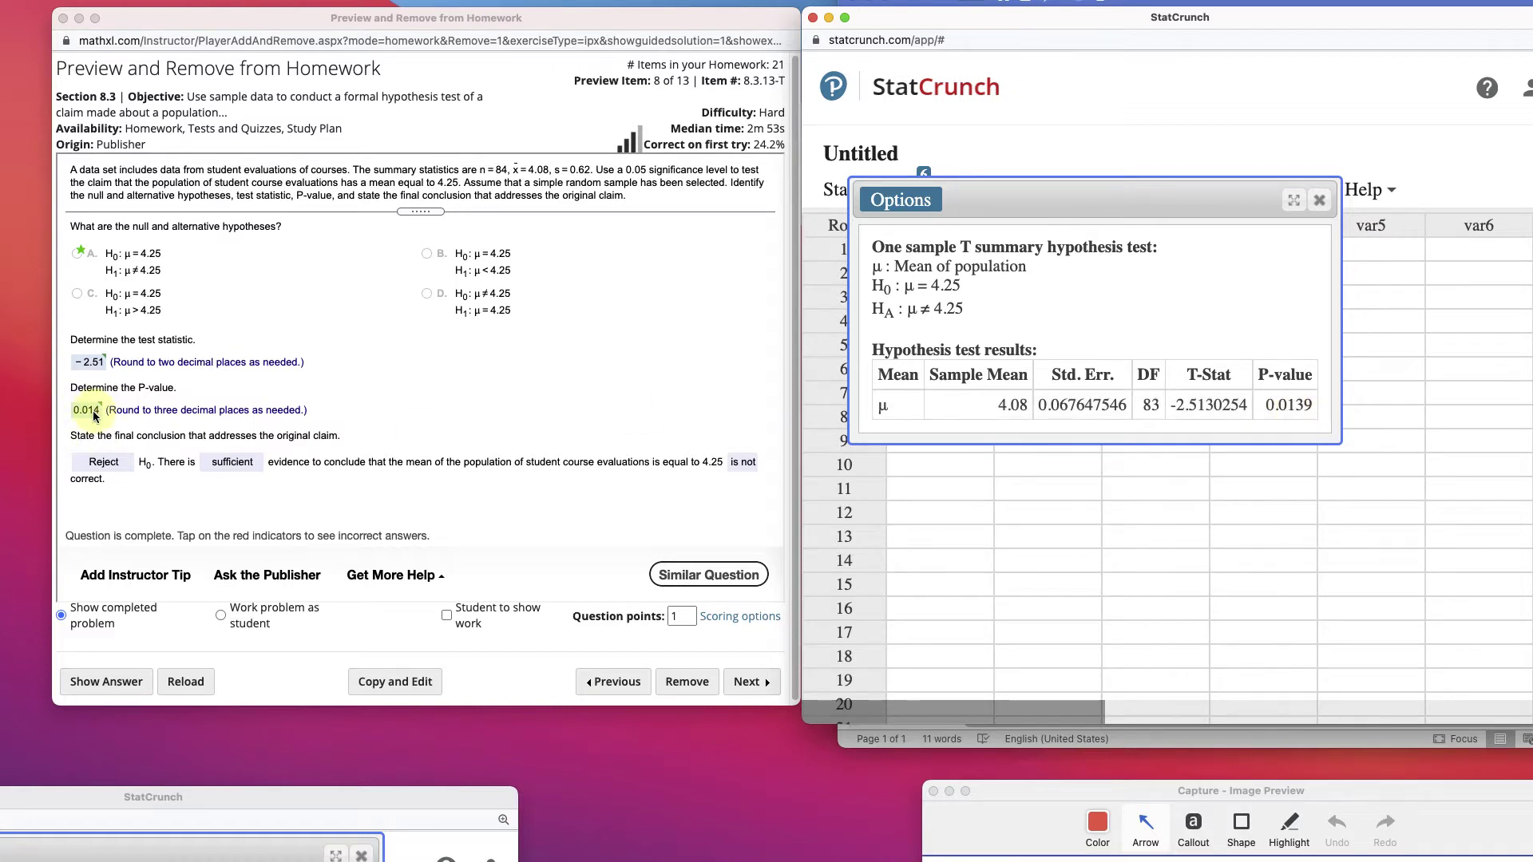
{"action": "left_click", "coordinate": [248, 393]}
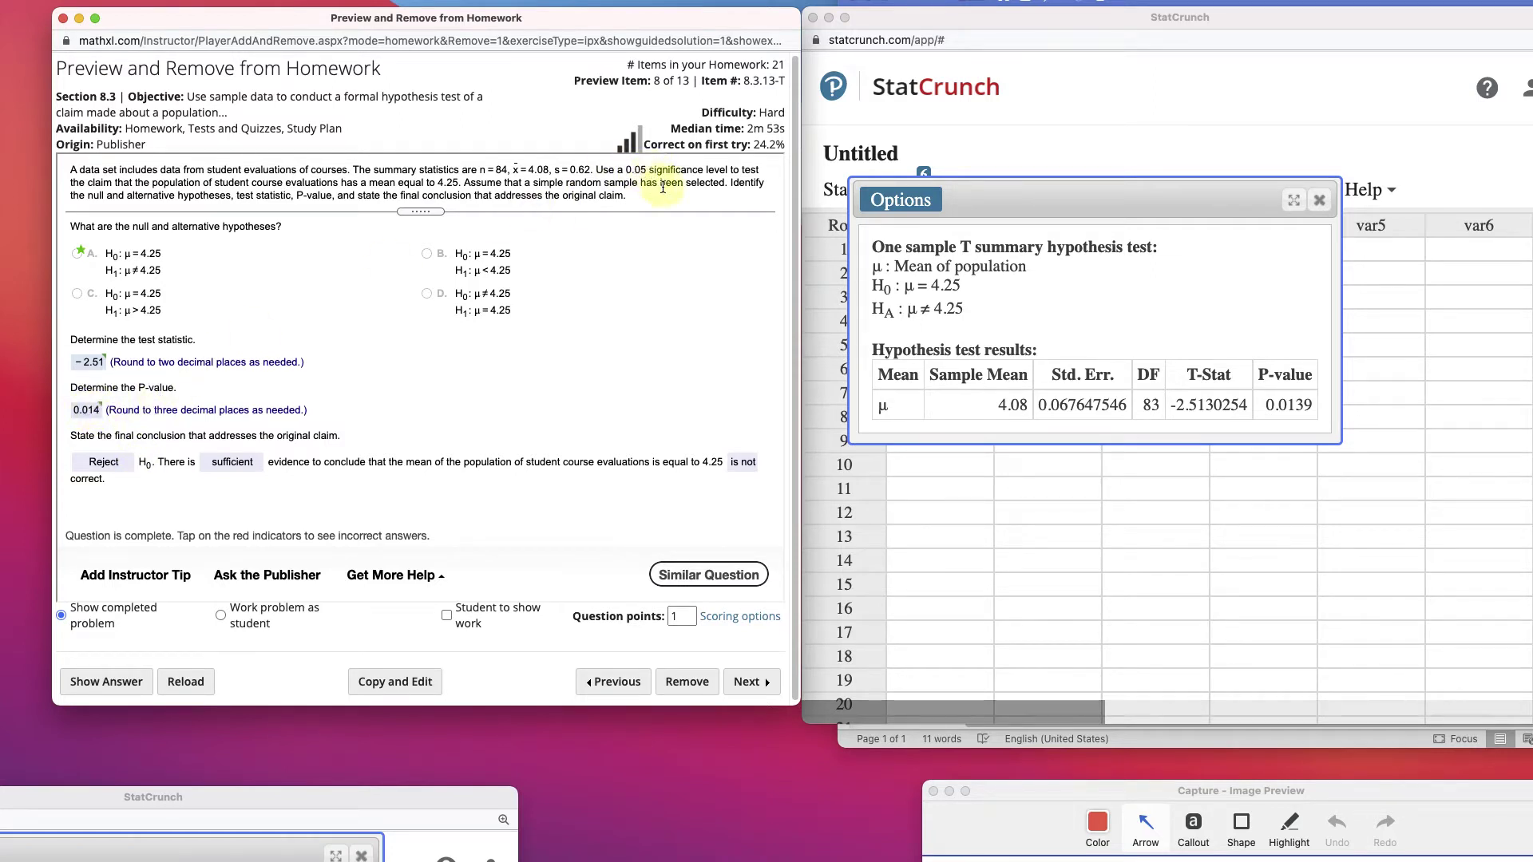
{"action": "left_click_drag", "start_coordinate": [1231, 793], "coordinate": [1233, 861]}
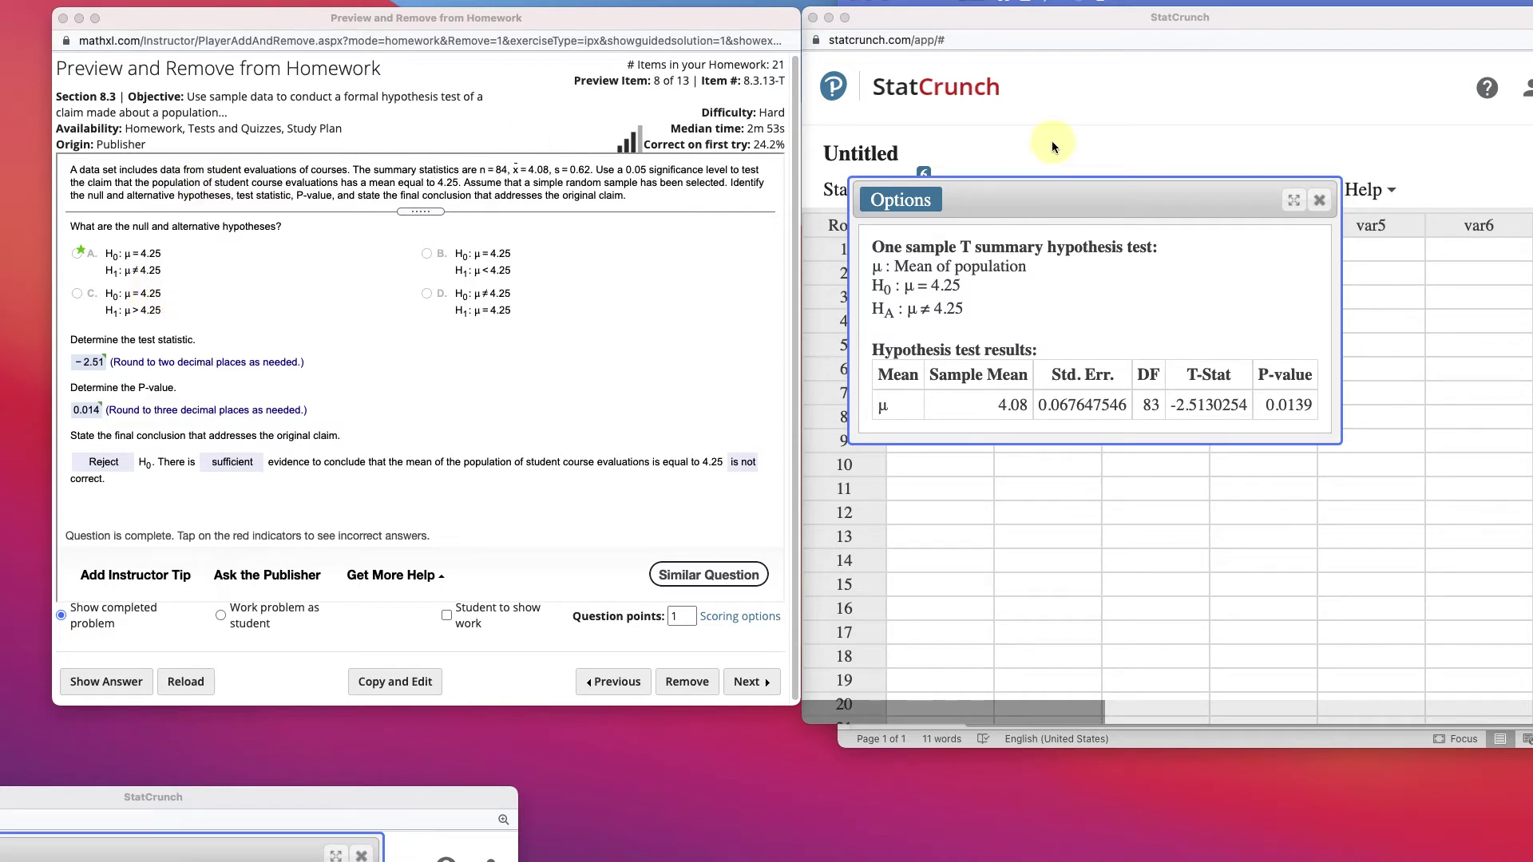
{"action": "left_click", "coordinate": [1316, 202]}
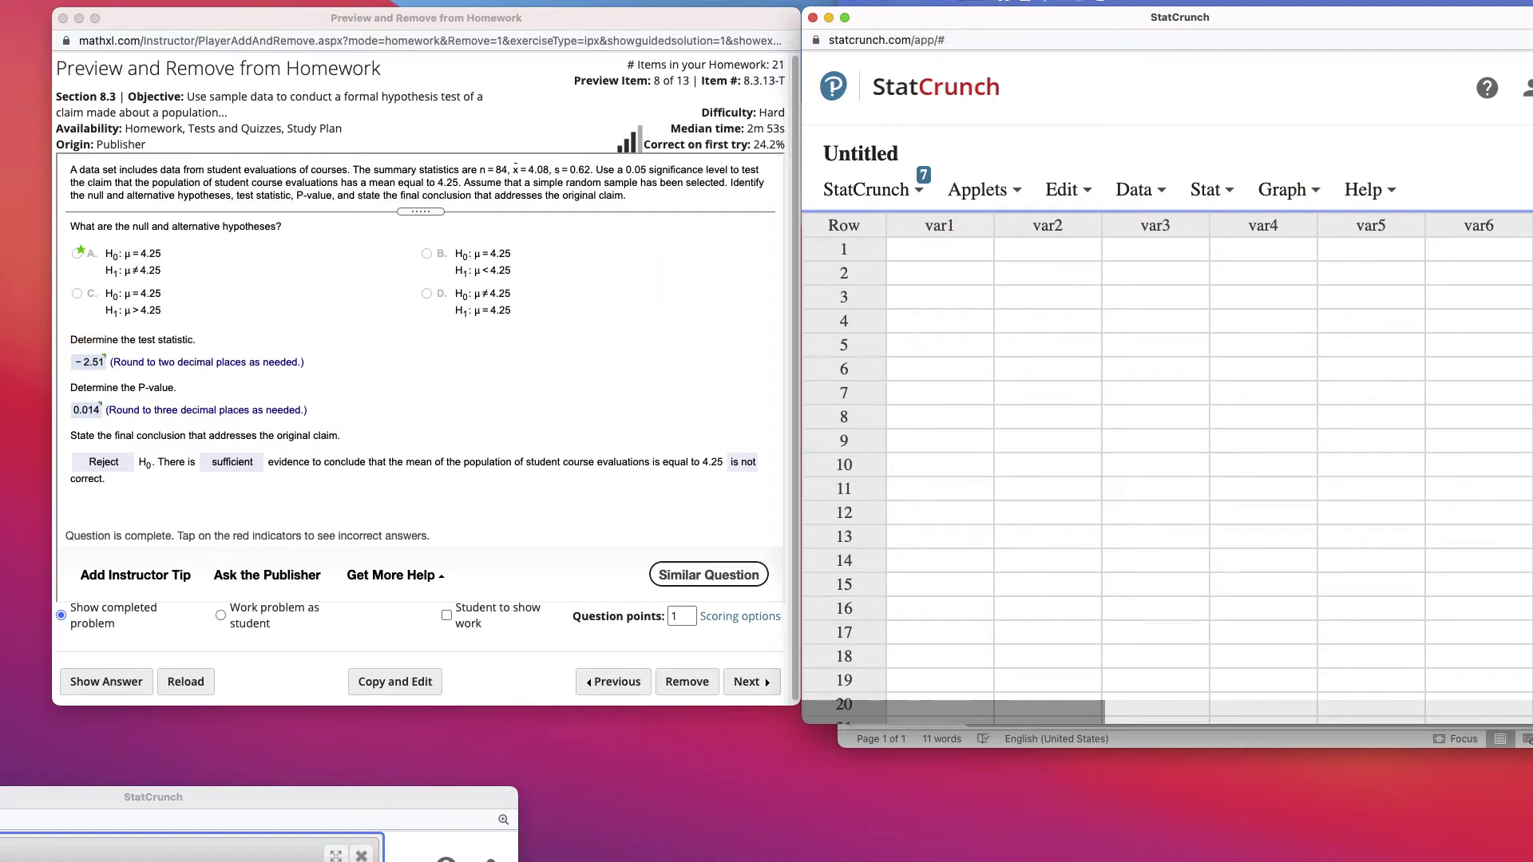
Switch to the Word document with the t formula and place the TI-84 Plus calculator next to the formula
{"action": "key", "text": "super+Tab"}
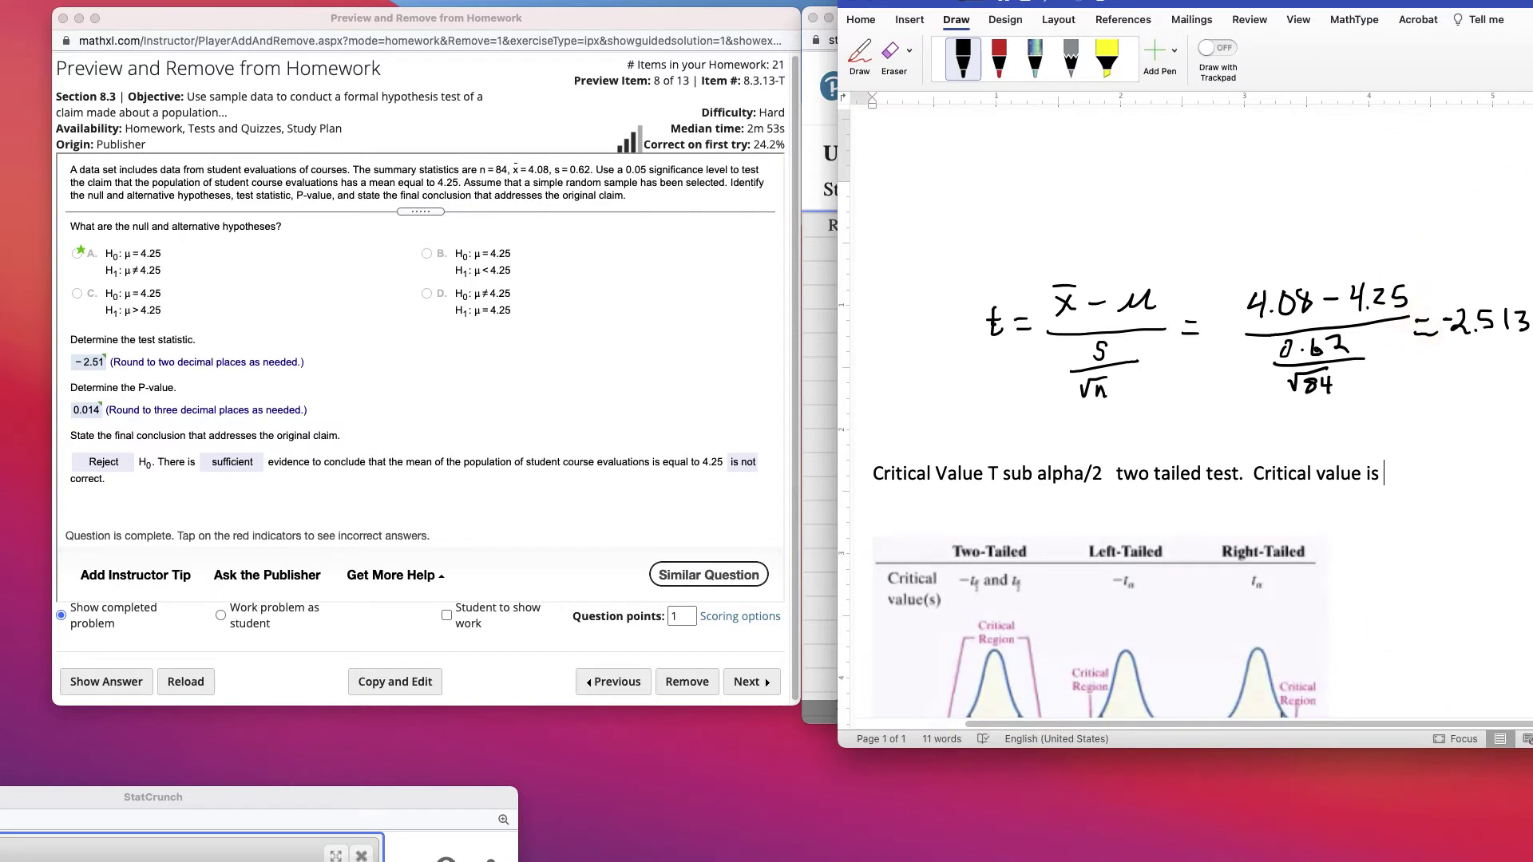
{"action": "left_click_drag", "start_coordinate": [1532, 2], "coordinate": [1506, 4]}
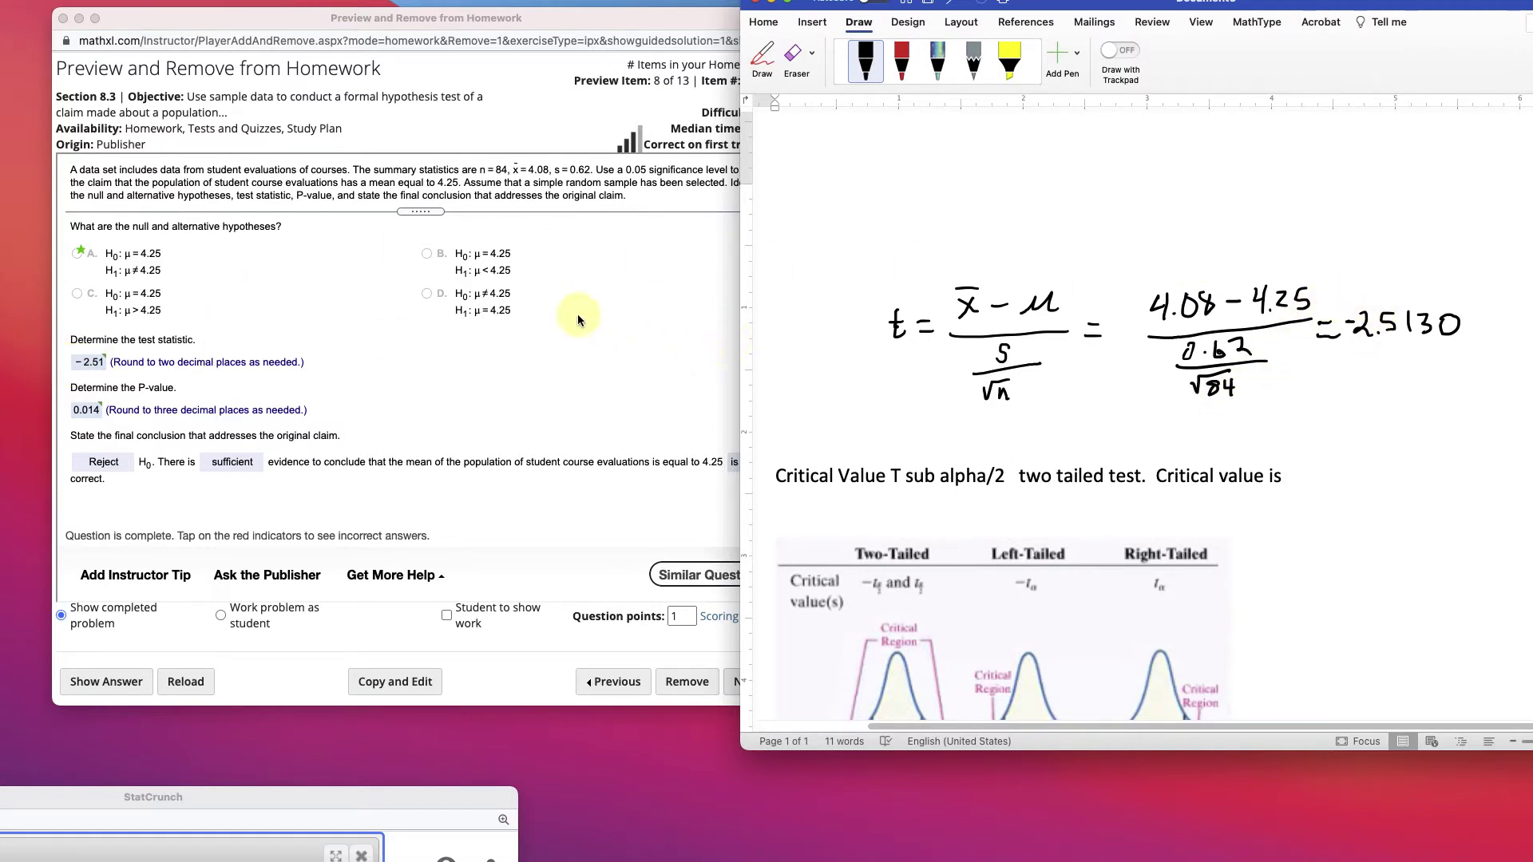
{"action": "key", "text": "super+Tab"}
{"action": "left_click_drag", "start_coordinate": [529, 157], "coordinate": [816, 97]}
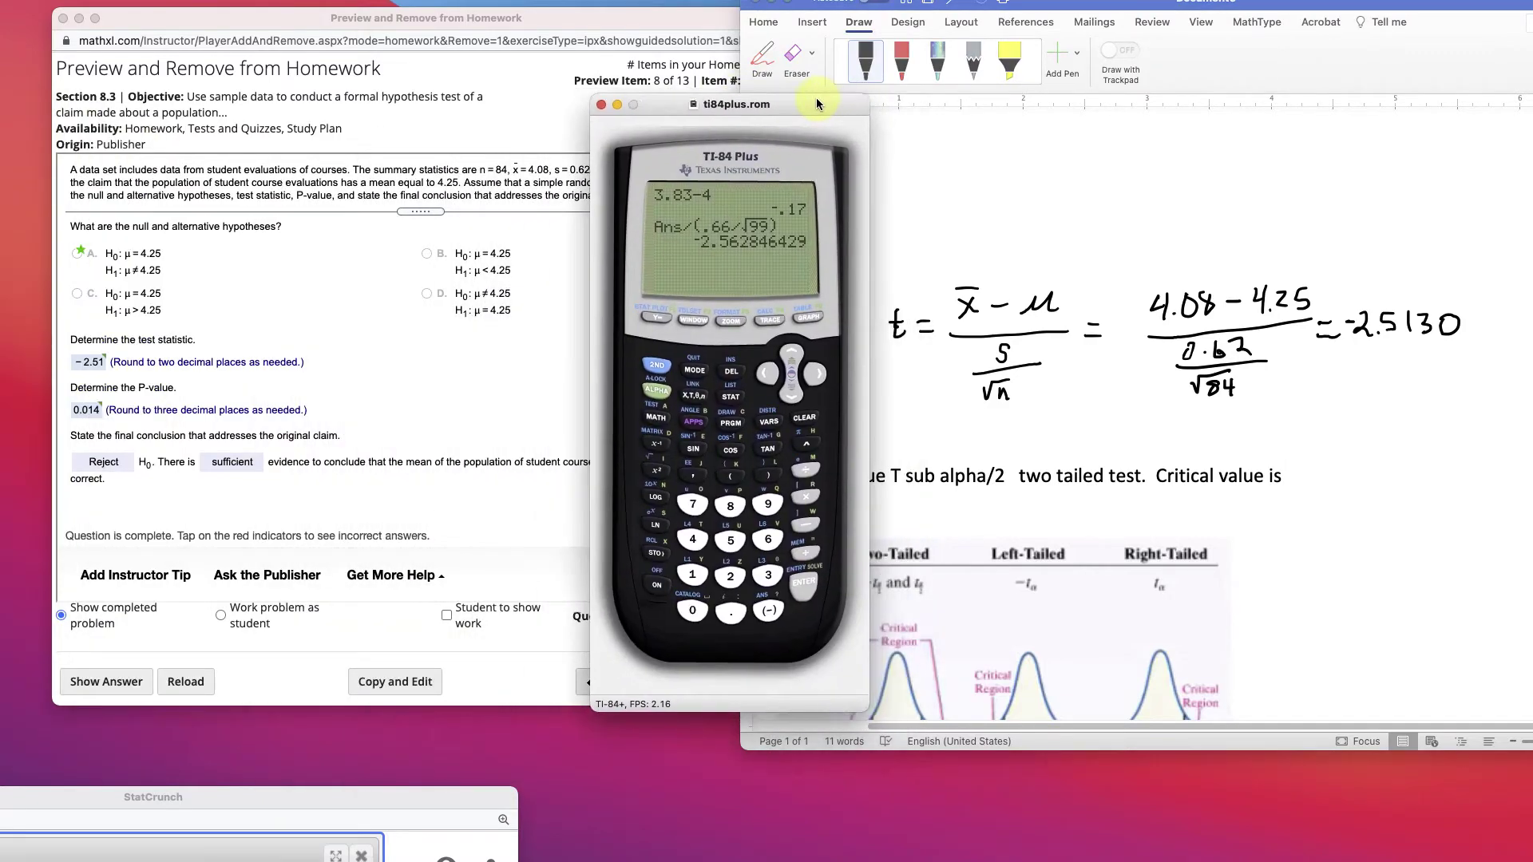
Clear the calculator screen and calculate the formula's numerator, 4.08-4.25
{"action": "left_click", "coordinate": [805, 421]}
{"action": "left_click", "coordinate": [692, 538]}
{"action": "left_click", "coordinate": [730, 612]}
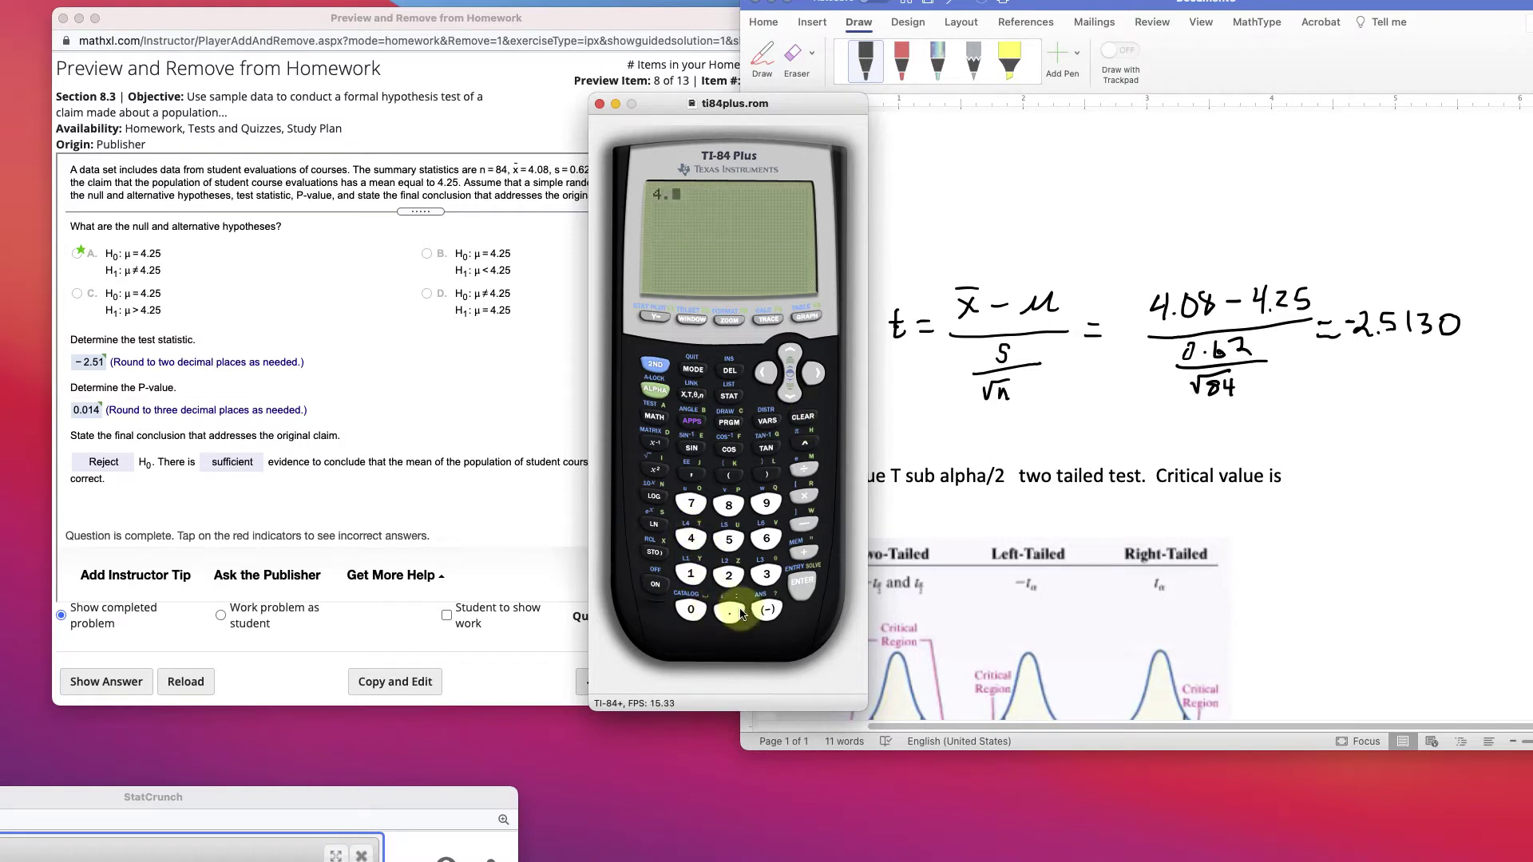
{"action": "left_click", "coordinate": [691, 610]}
{"action": "left_click", "coordinate": [729, 505]}
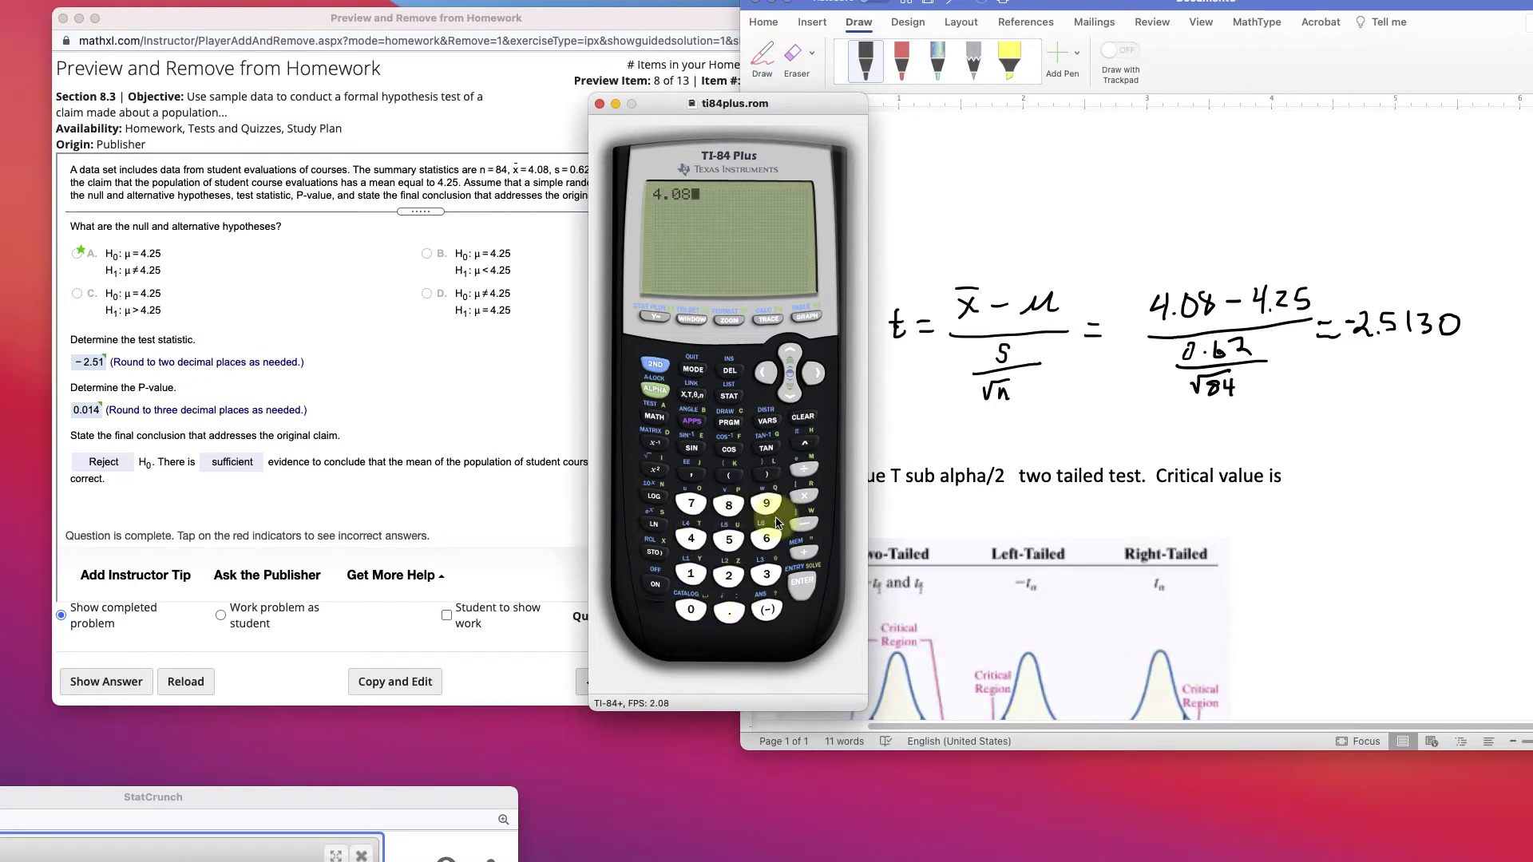
{"action": "left_click", "coordinate": [804, 523]}
{"action": "left_click", "coordinate": [691, 539]}
{"action": "left_click", "coordinate": [729, 612]}
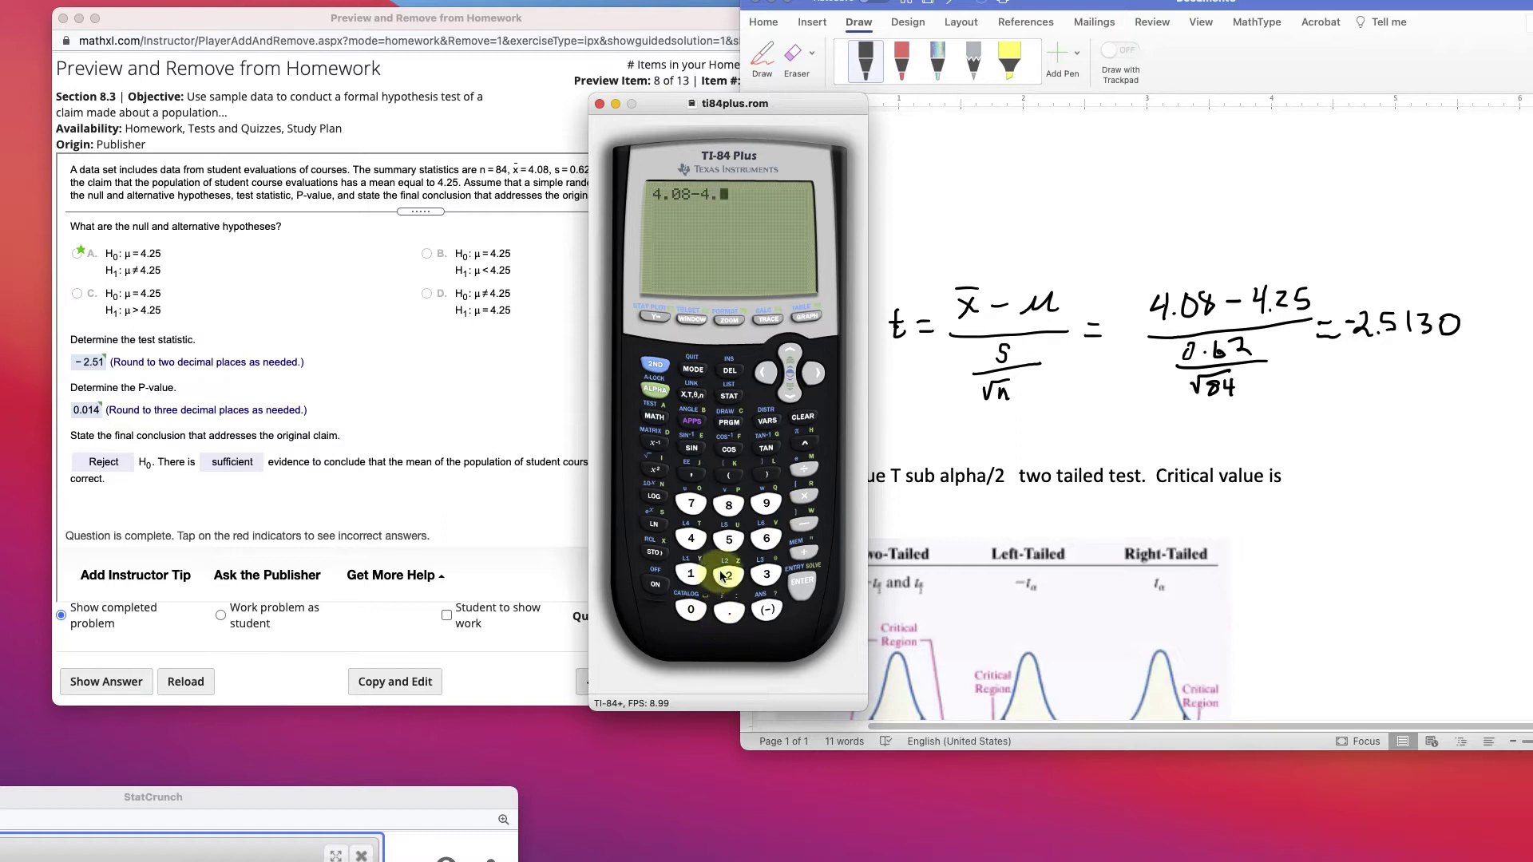
{"action": "left_click", "coordinate": [726, 575]}
{"action": "left_click", "coordinate": [728, 539]}
{"action": "left_click", "coordinate": [801, 580]}
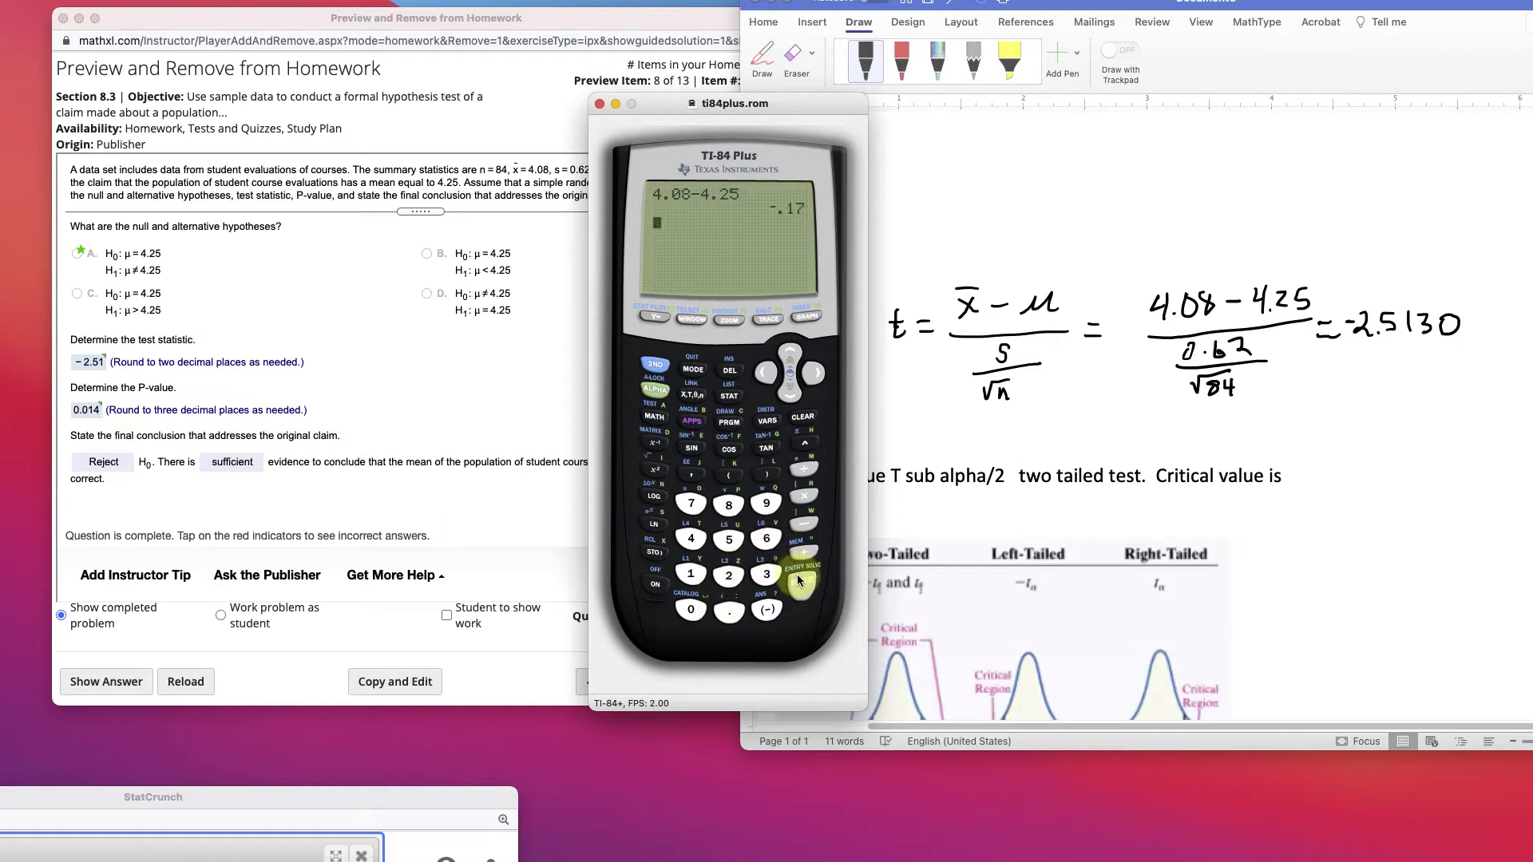
Divide the previous answer by (.62/√84) to calculate the t test statistic
{"action": "left_click", "coordinate": [729, 476]}
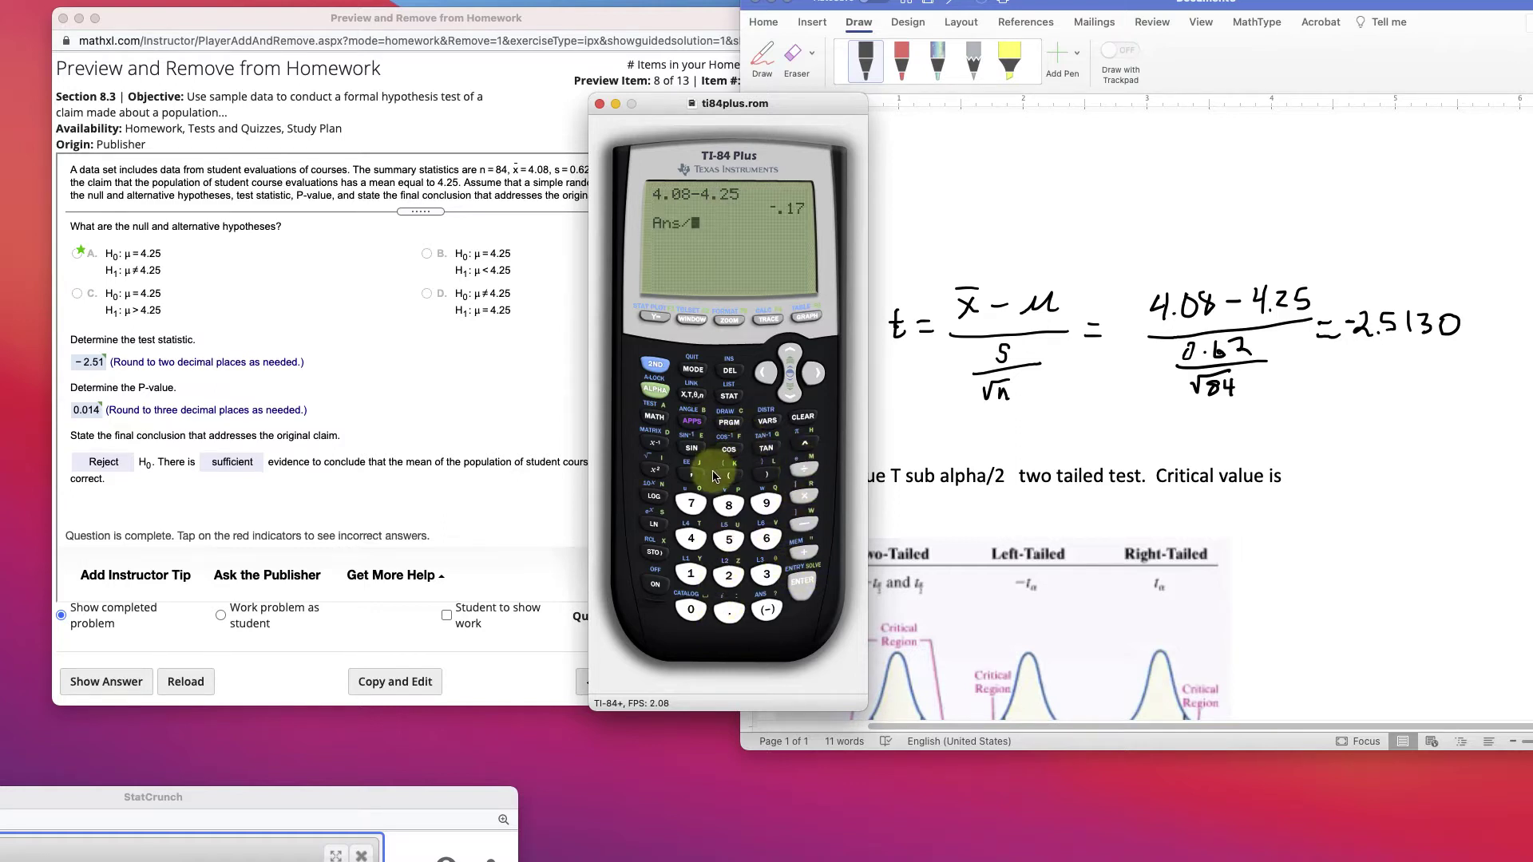
{"action": "left_click", "coordinate": [729, 612]}
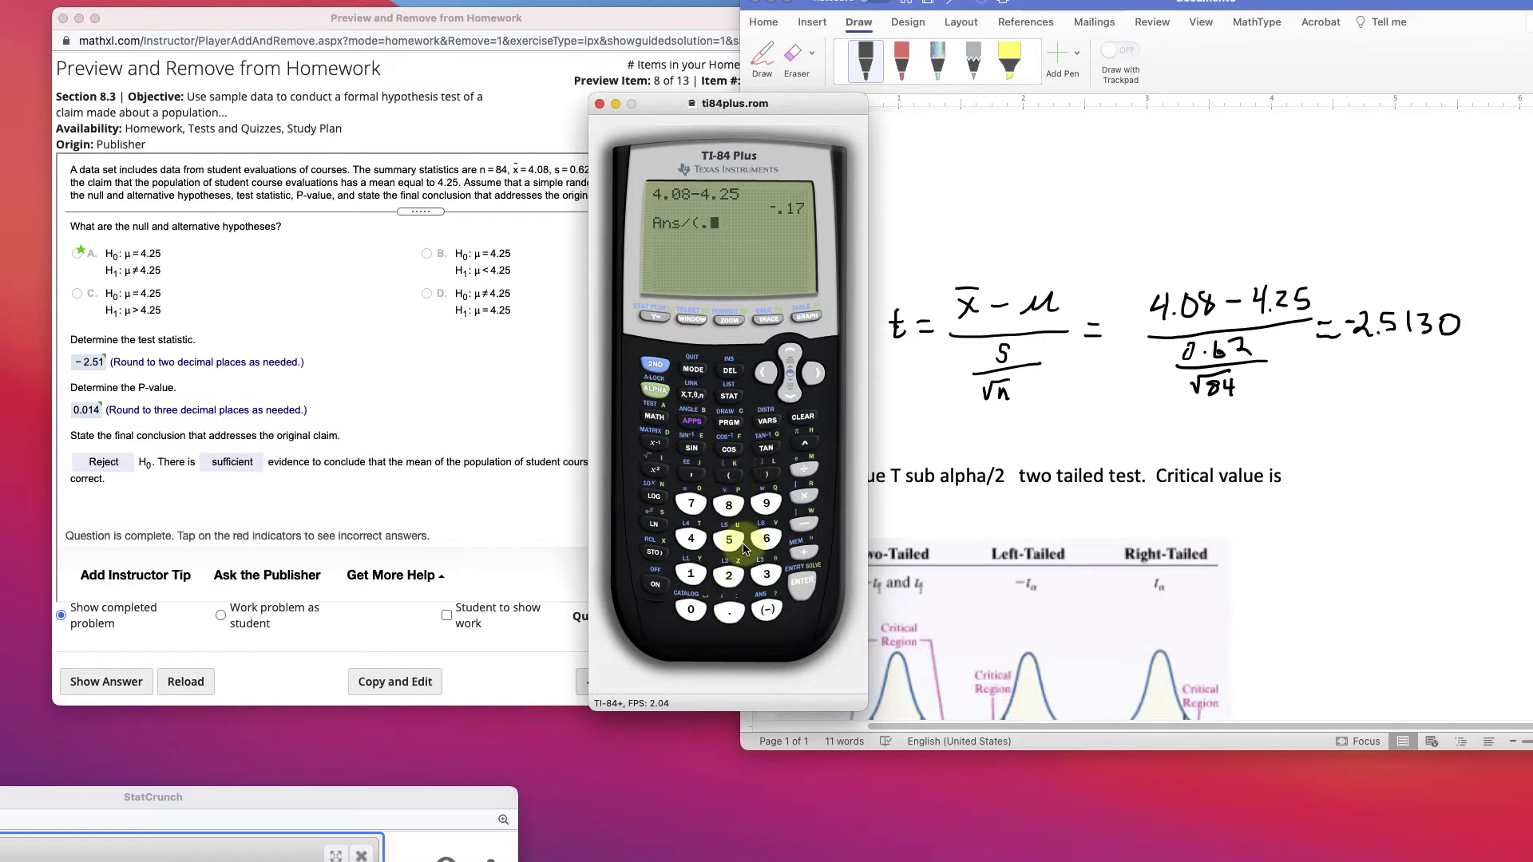
{"action": "left_click", "coordinate": [766, 539]}
{"action": "left_click", "coordinate": [730, 575]}
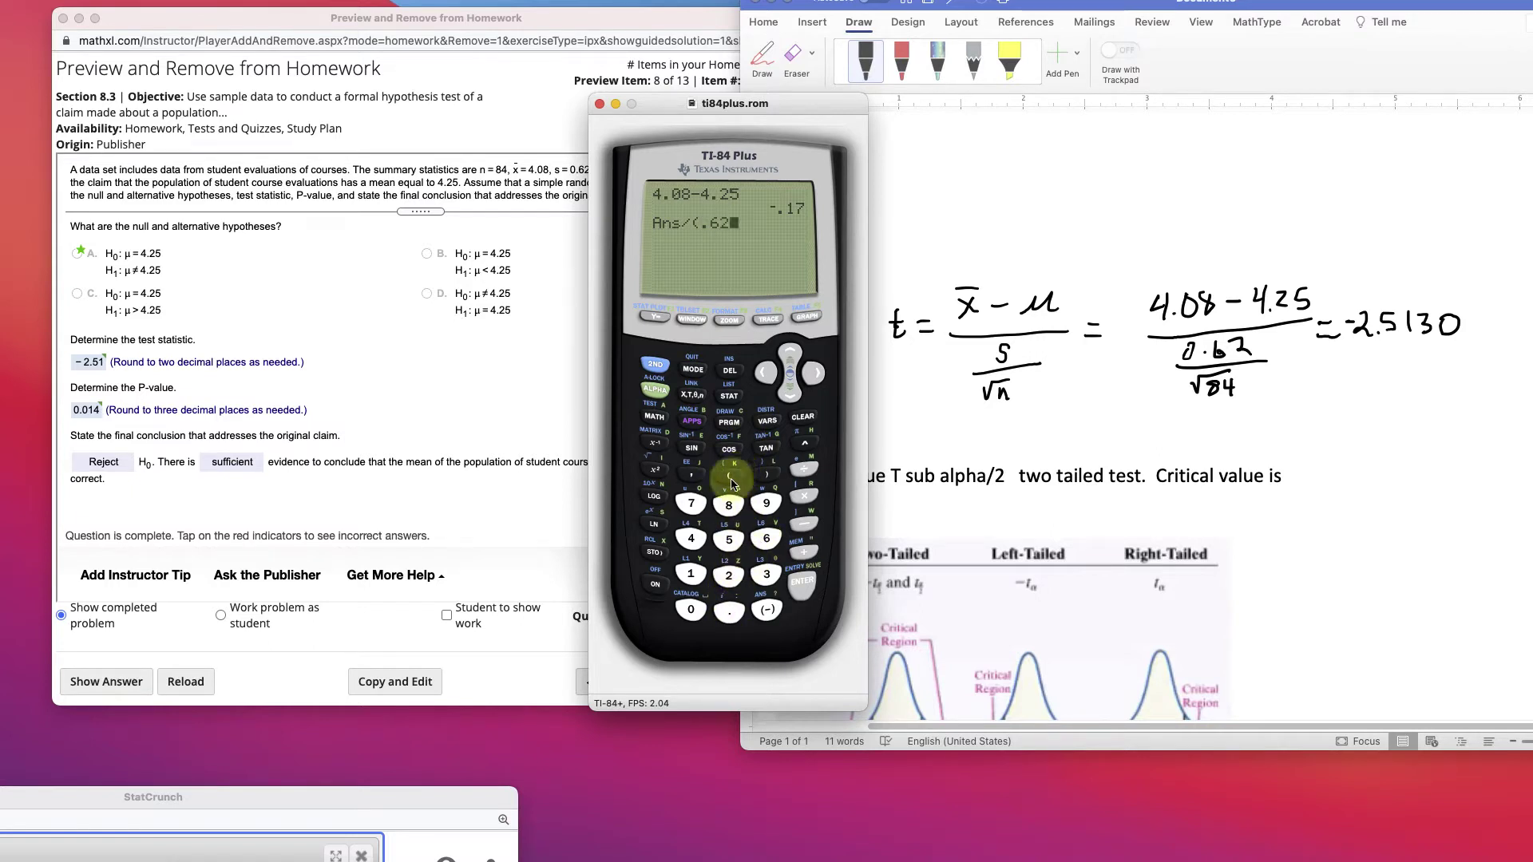
{"action": "left_click", "coordinate": [801, 471]}
{"action": "left_click", "coordinate": [655, 364]}
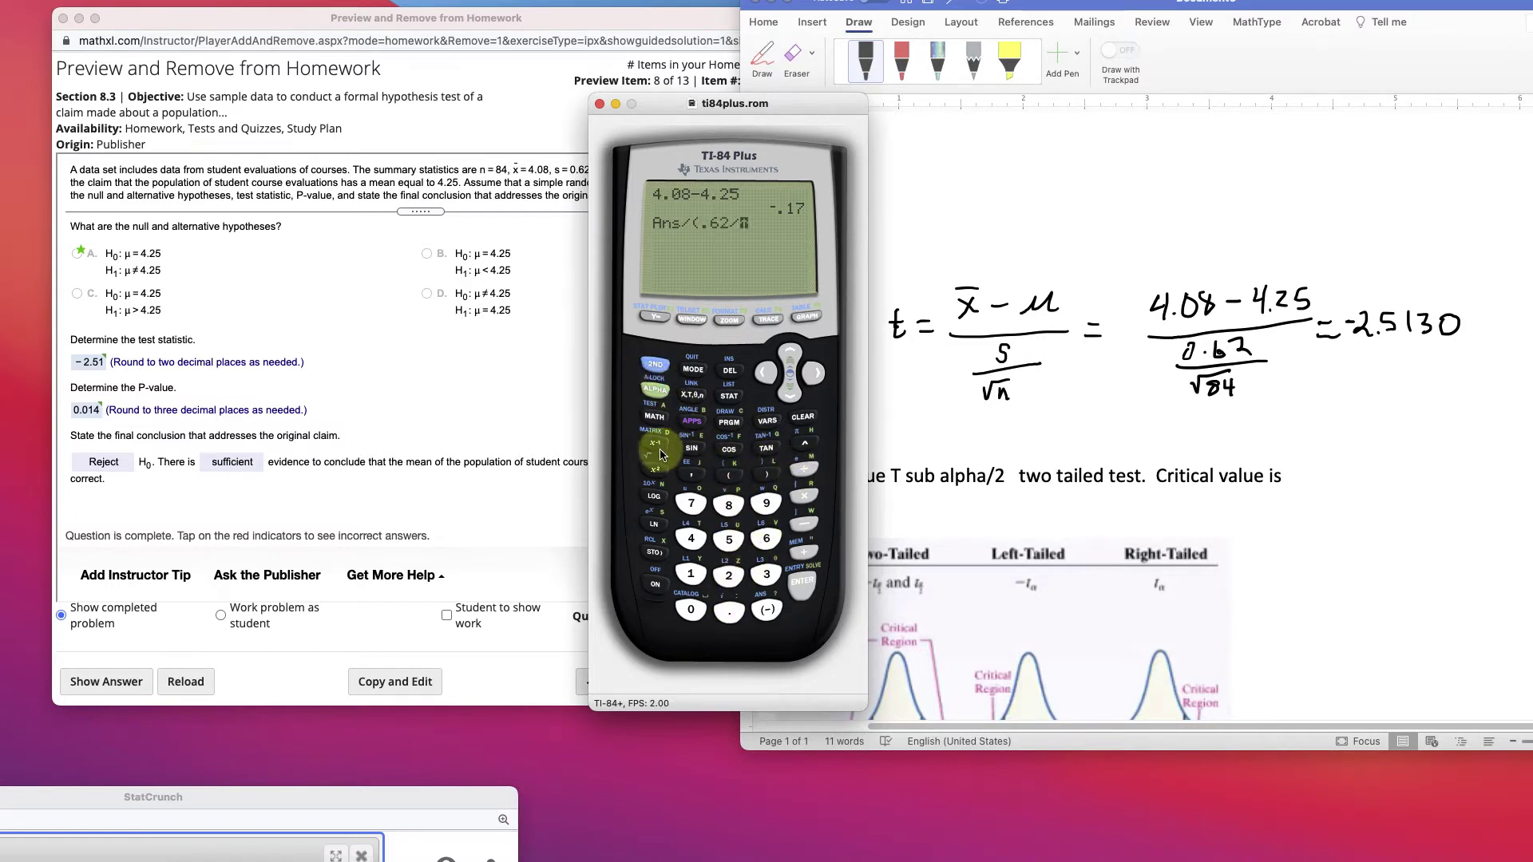
{"action": "left_click", "coordinate": [669, 478]}
{"action": "left_click", "coordinate": [729, 505]}
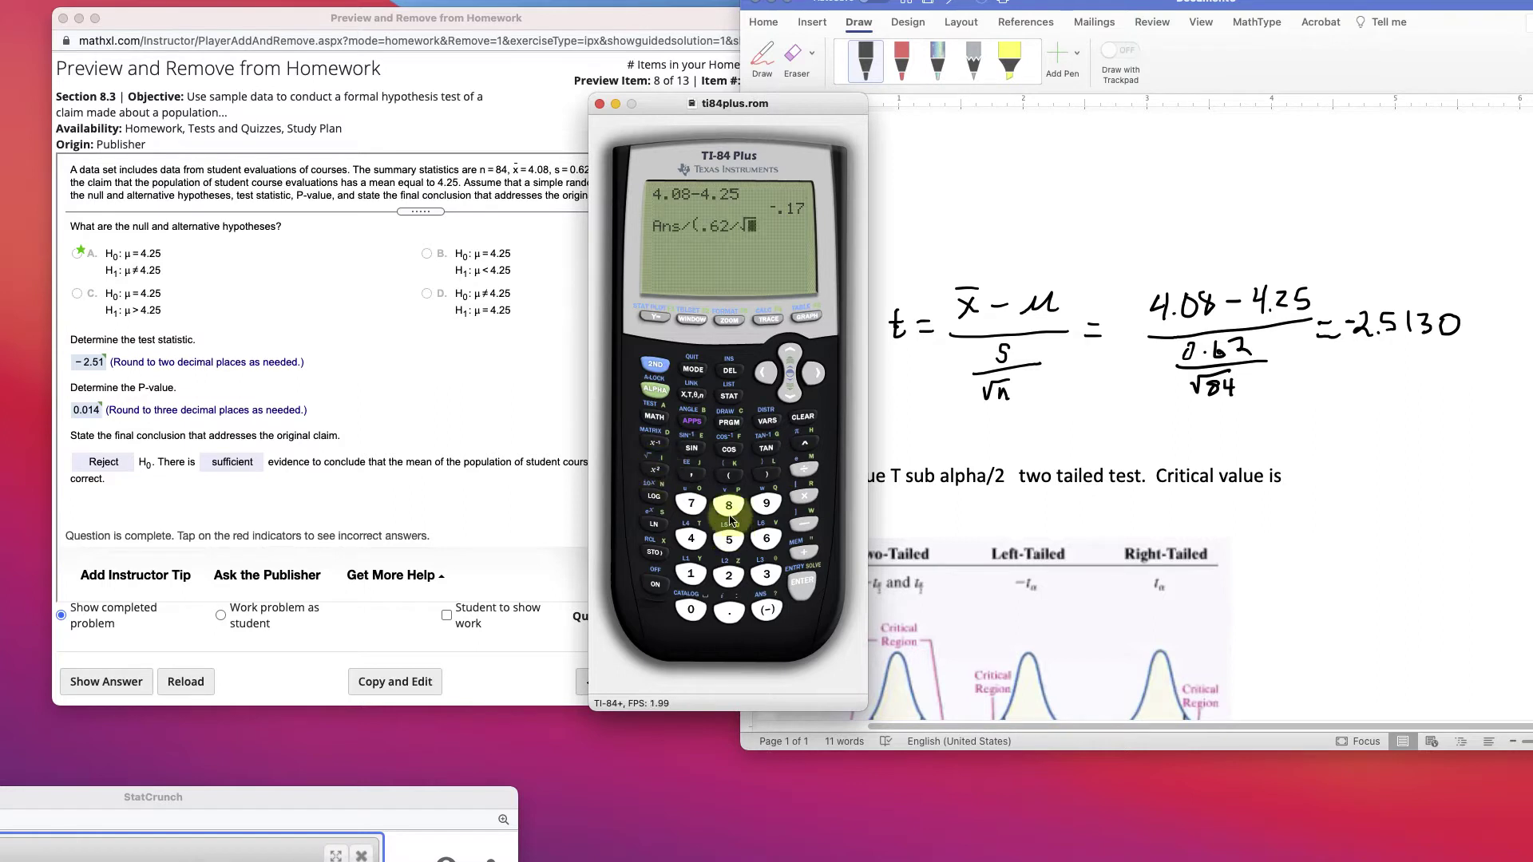
{"action": "left_click", "coordinate": [692, 539]}
{"action": "left_click", "coordinate": [812, 372]}
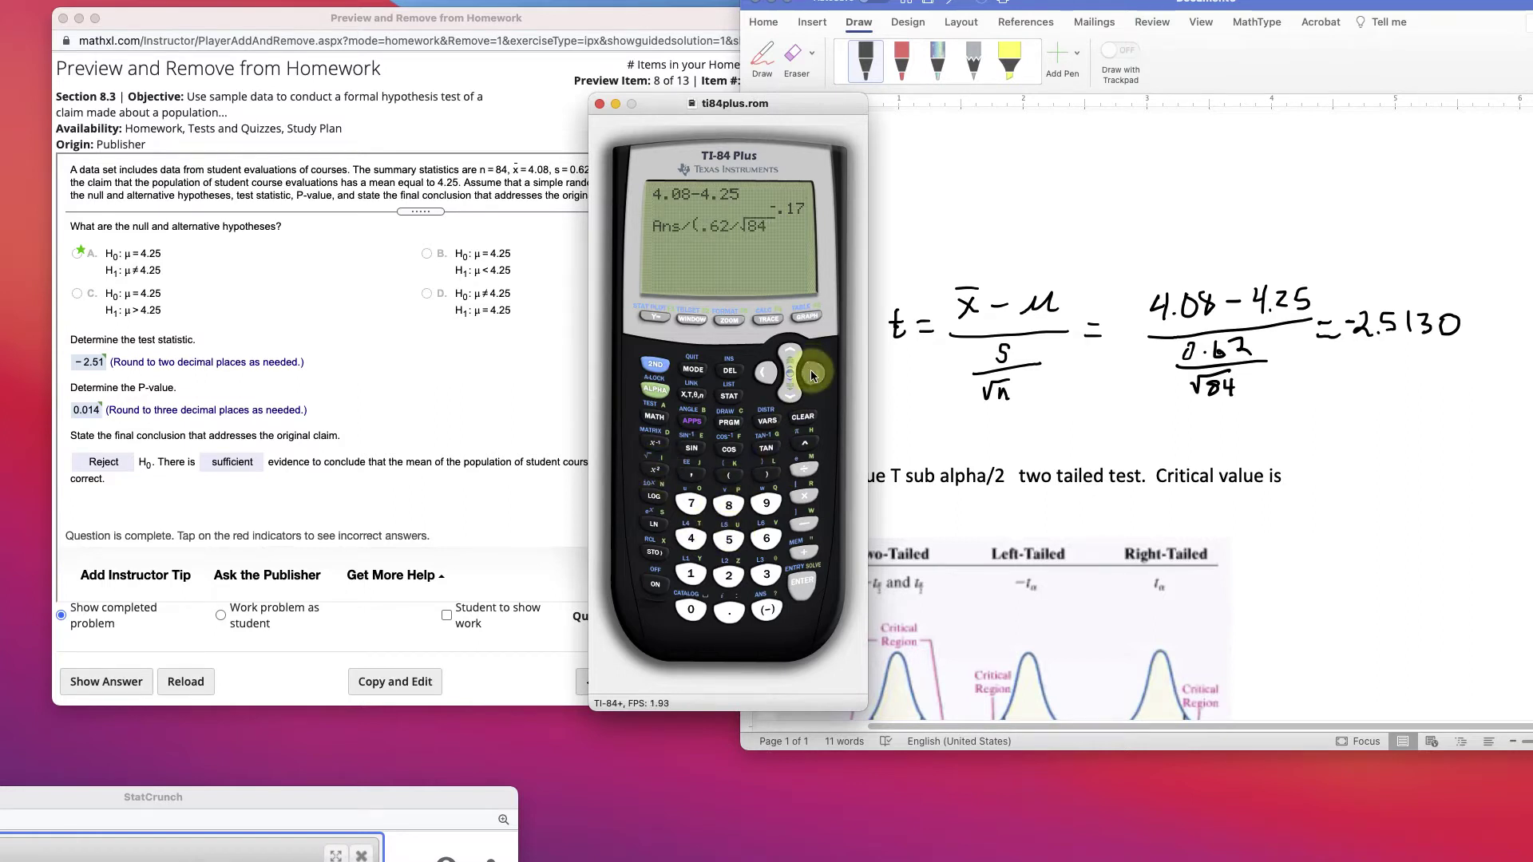
{"action": "left_click", "coordinate": [767, 474]}
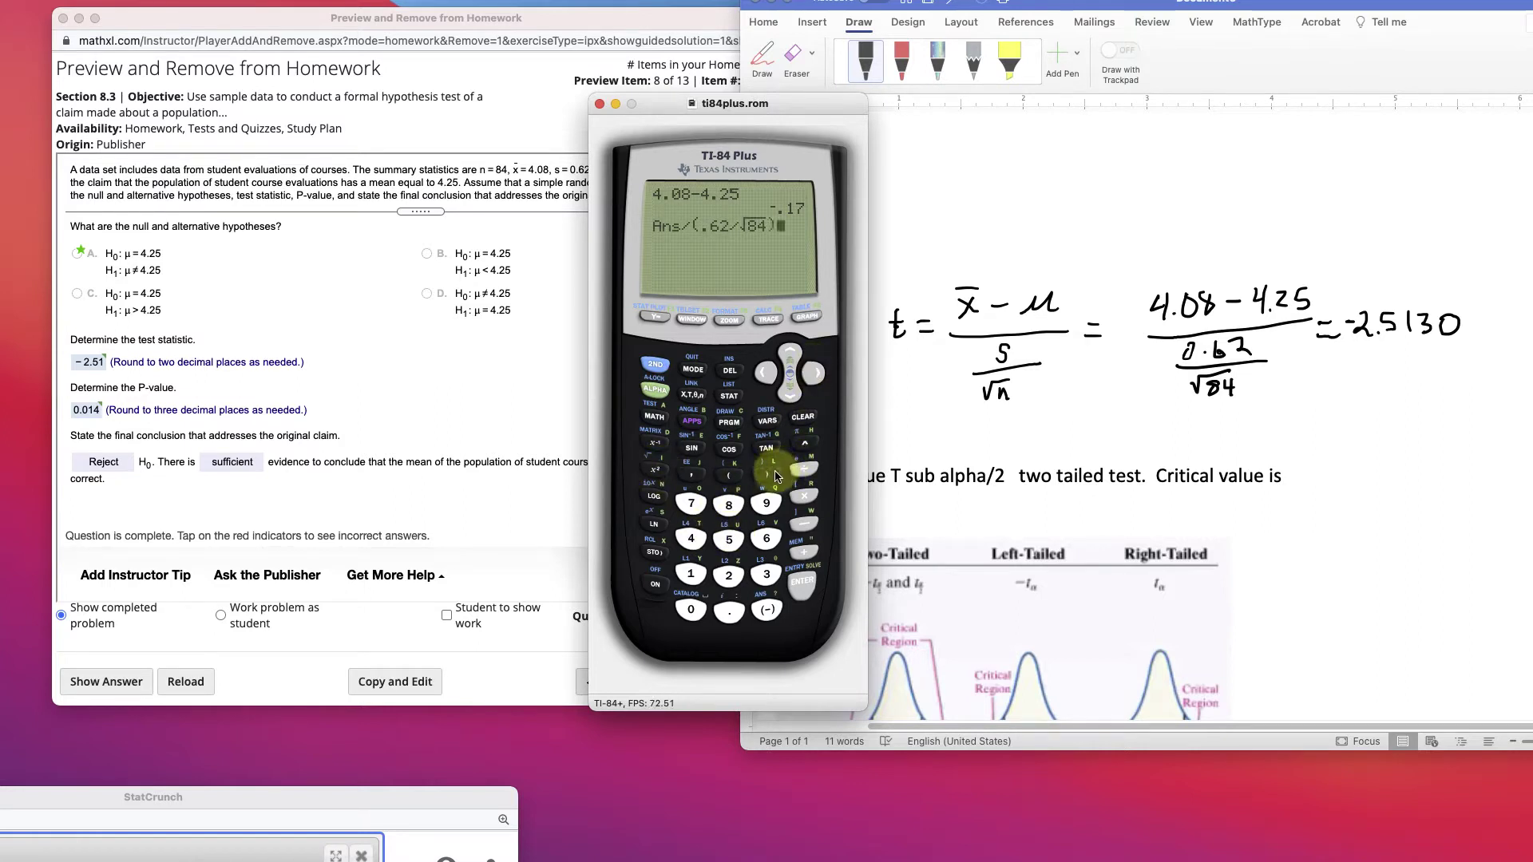
{"action": "left_click", "coordinate": [804, 582]}
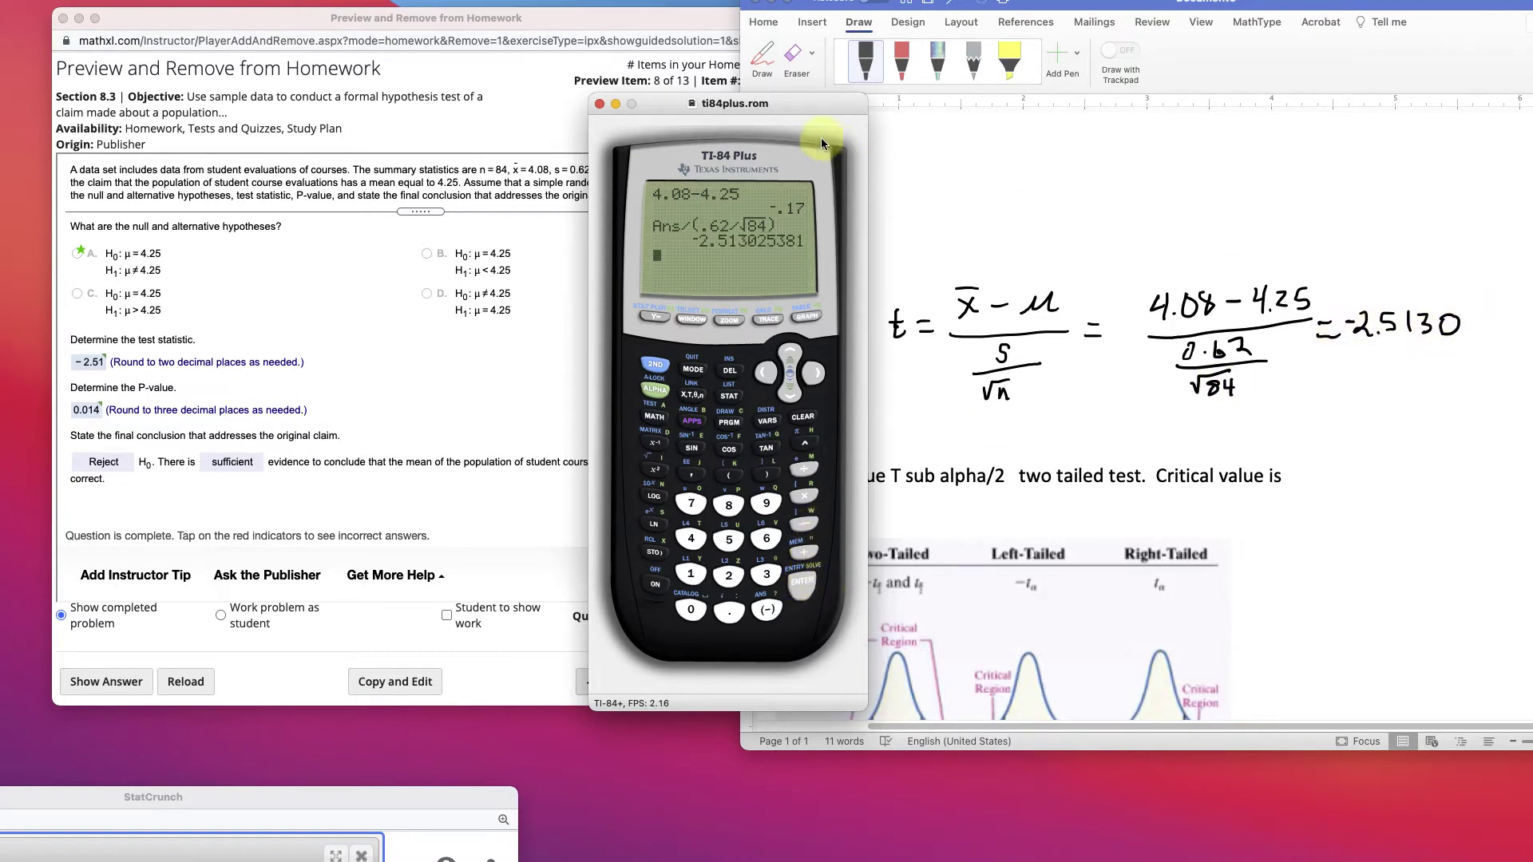
Move the calculator away, review the critical-value rules in the Word document, and bring up the t-distribution table image
{"action": "left_click_drag", "start_coordinate": [780, 103], "coordinate": [0, 72]}
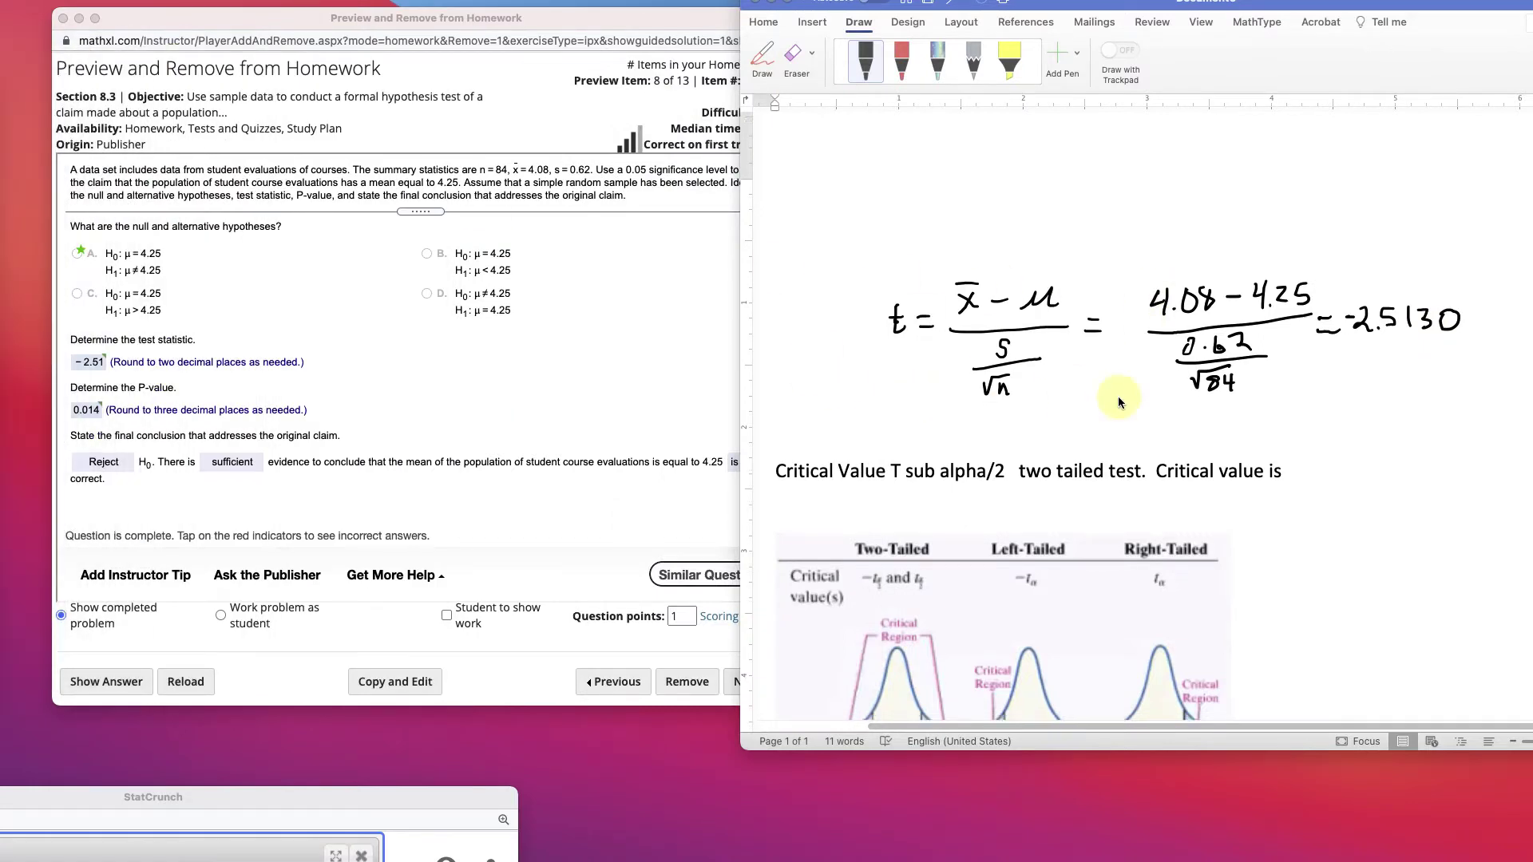
{"action": "scroll", "coordinate": [1118, 397], "scroll_direction": "down", "scroll_amount": 3}
{"action": "scroll", "coordinate": [1118, 396], "scroll_direction": "down", "scroll_amount": 2}
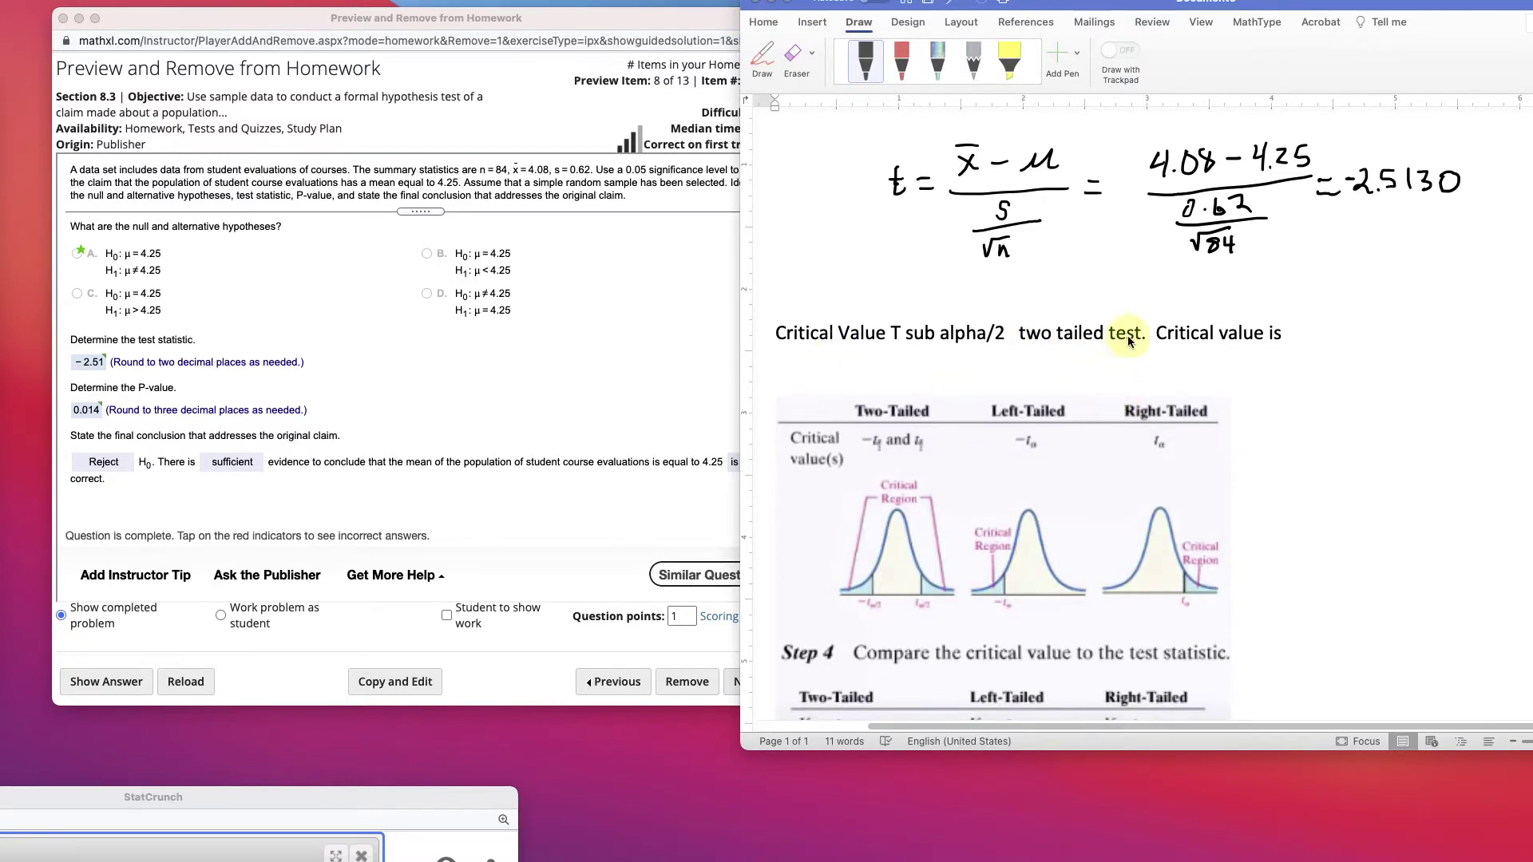
{"action": "scroll", "coordinate": [1126, 339], "scroll_direction": "down", "scroll_amount": 2}
{"action": "scroll", "coordinate": [1126, 288], "scroll_direction": "down", "scroll_amount": 3}
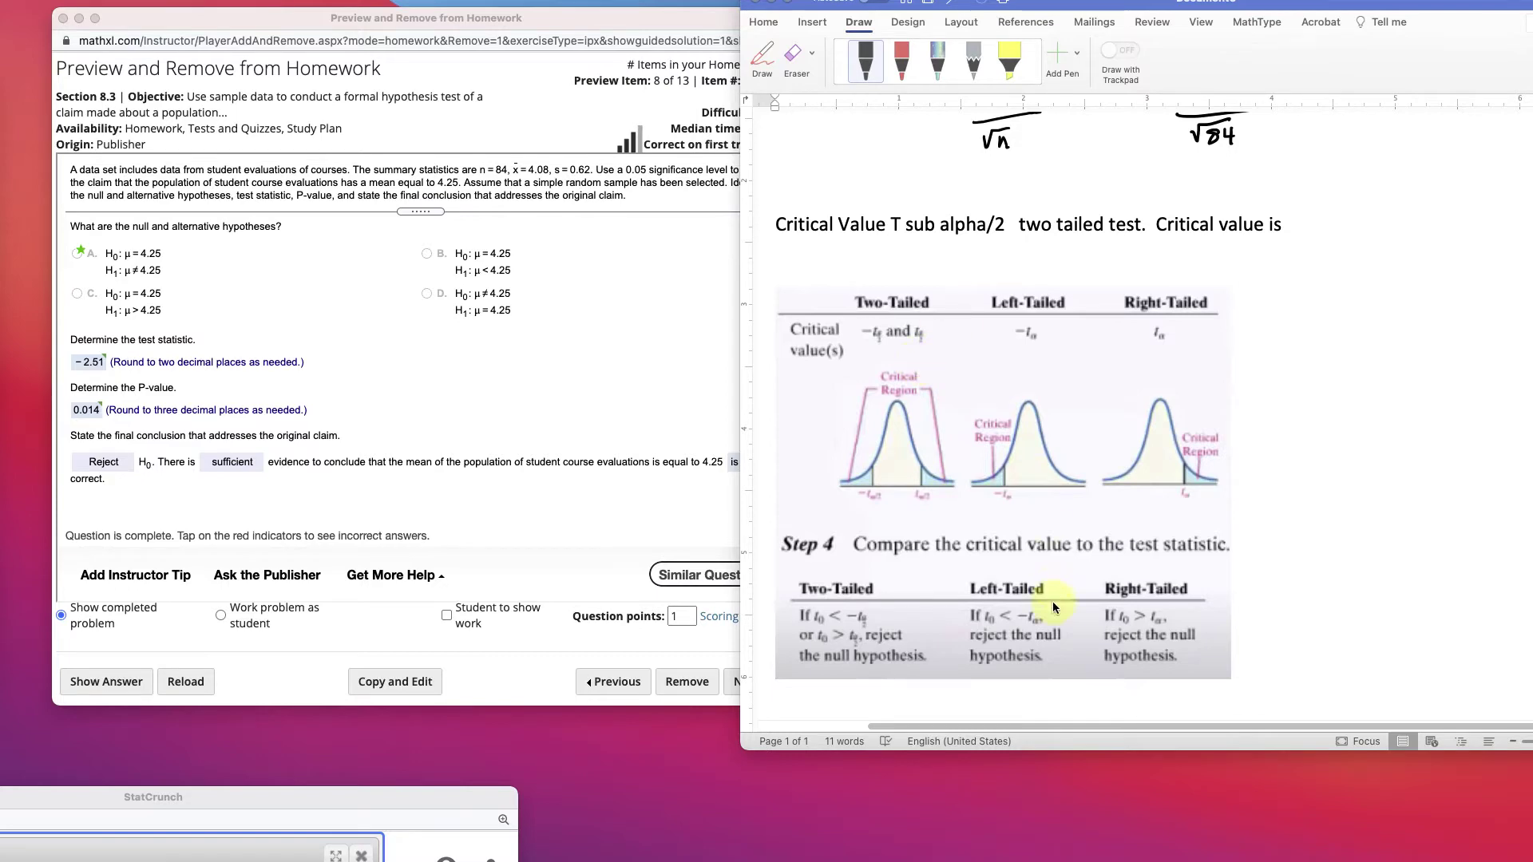
{"action": "left_click_drag", "start_coordinate": [1214, 859], "coordinate": [1106, 60]}
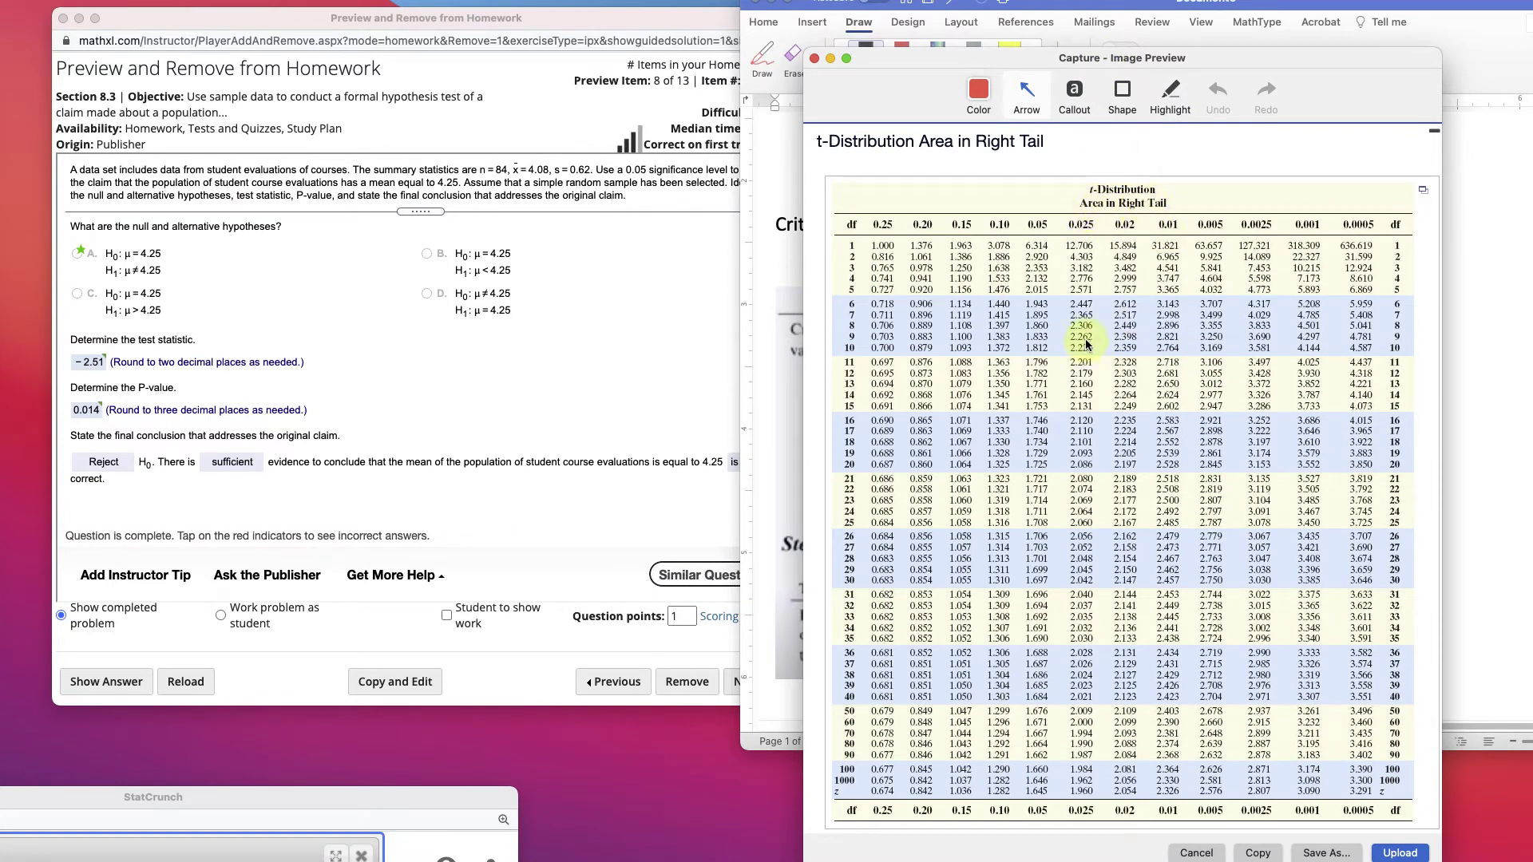
Compare the two-tailed critical-value rule in the Word document with the t-distribution table, examining the 0.025 right-tail column near 80 degrees of freedom
{"action": "left_click_drag", "start_coordinate": [1144, 60], "coordinate": [463, 24]}
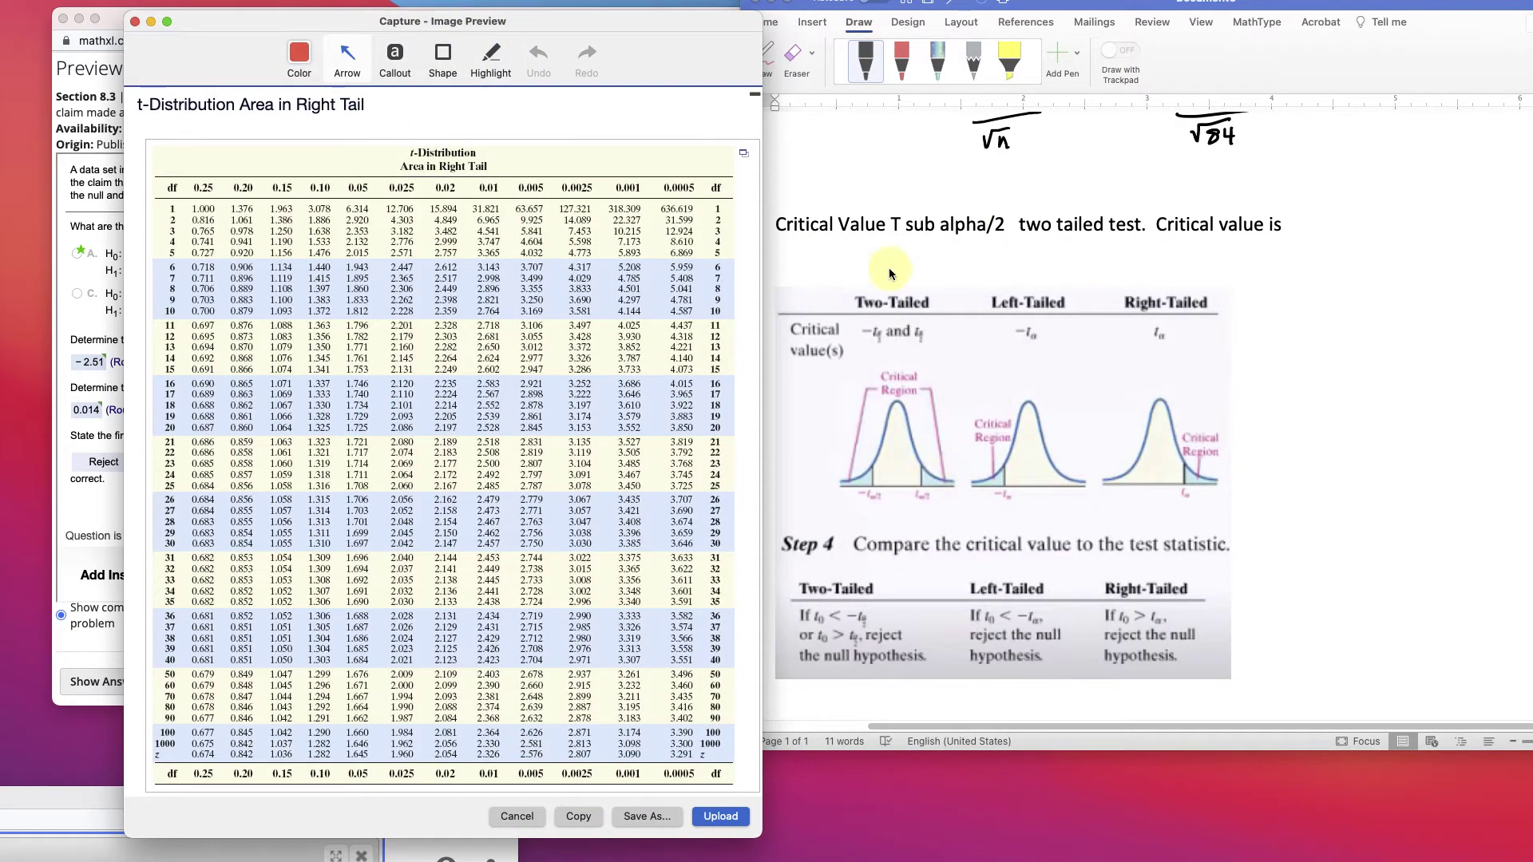
{"action": "left_click_drag", "start_coordinate": [660, 27], "coordinate": [1301, 26]}
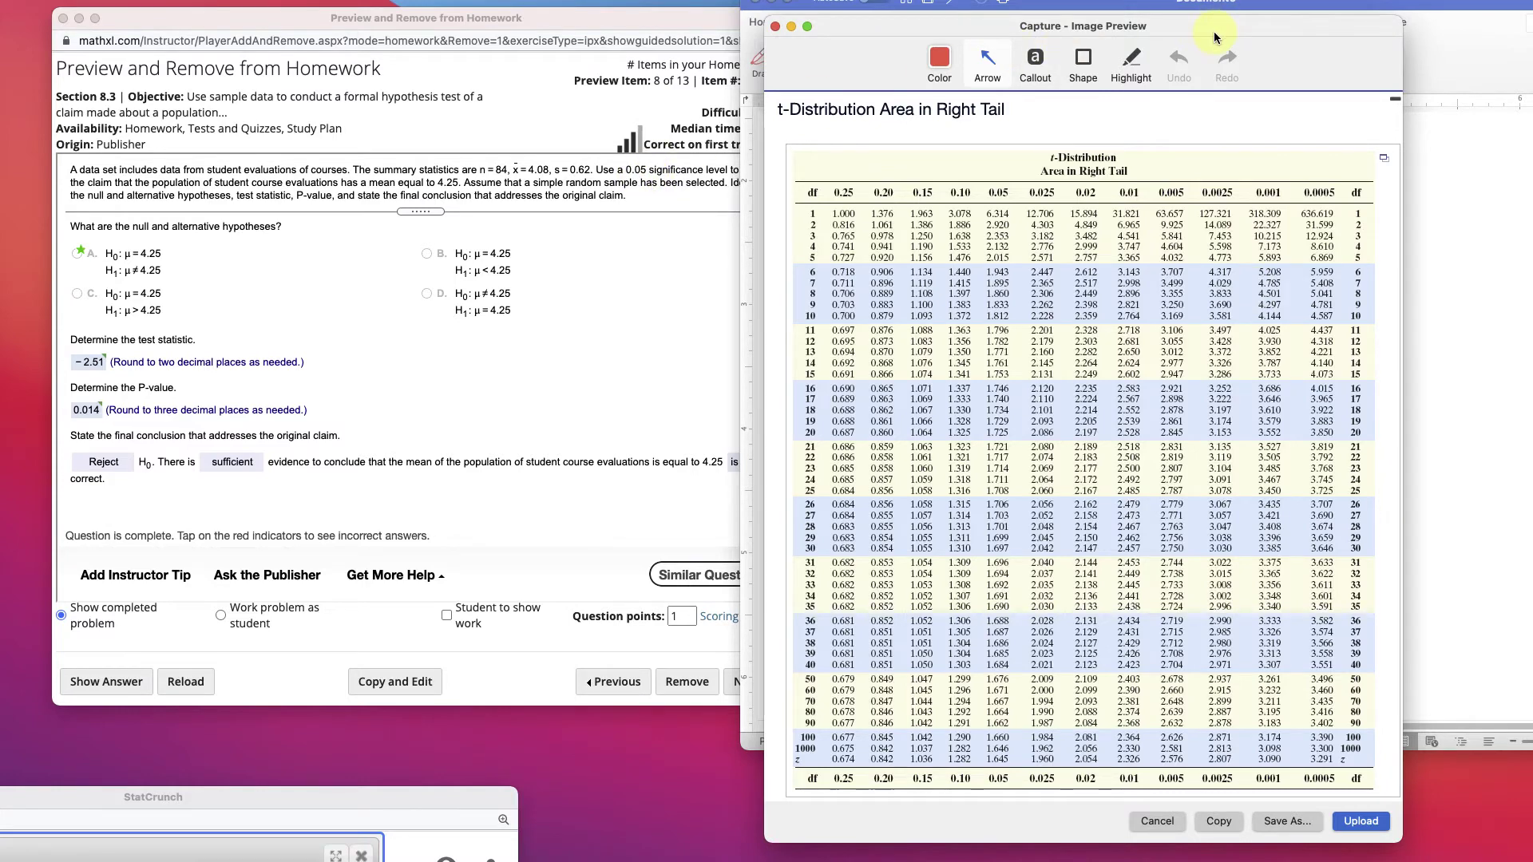
{"action": "left_click_drag", "start_coordinate": [1213, 31], "coordinate": [1213, 542]}
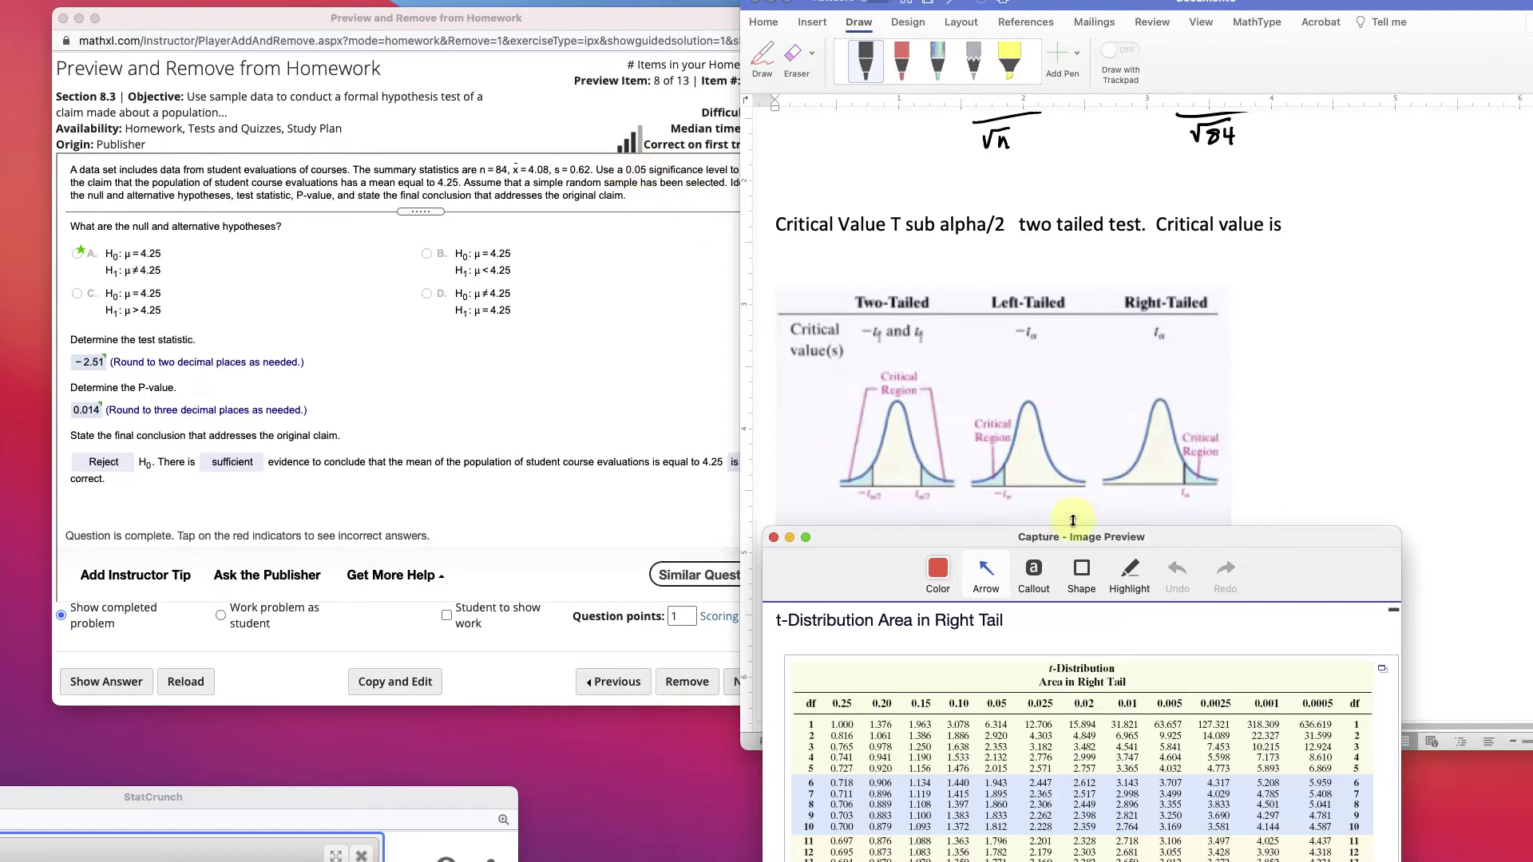
{"action": "left_click_drag", "start_coordinate": [1071, 539], "coordinate": [1090, 44]}
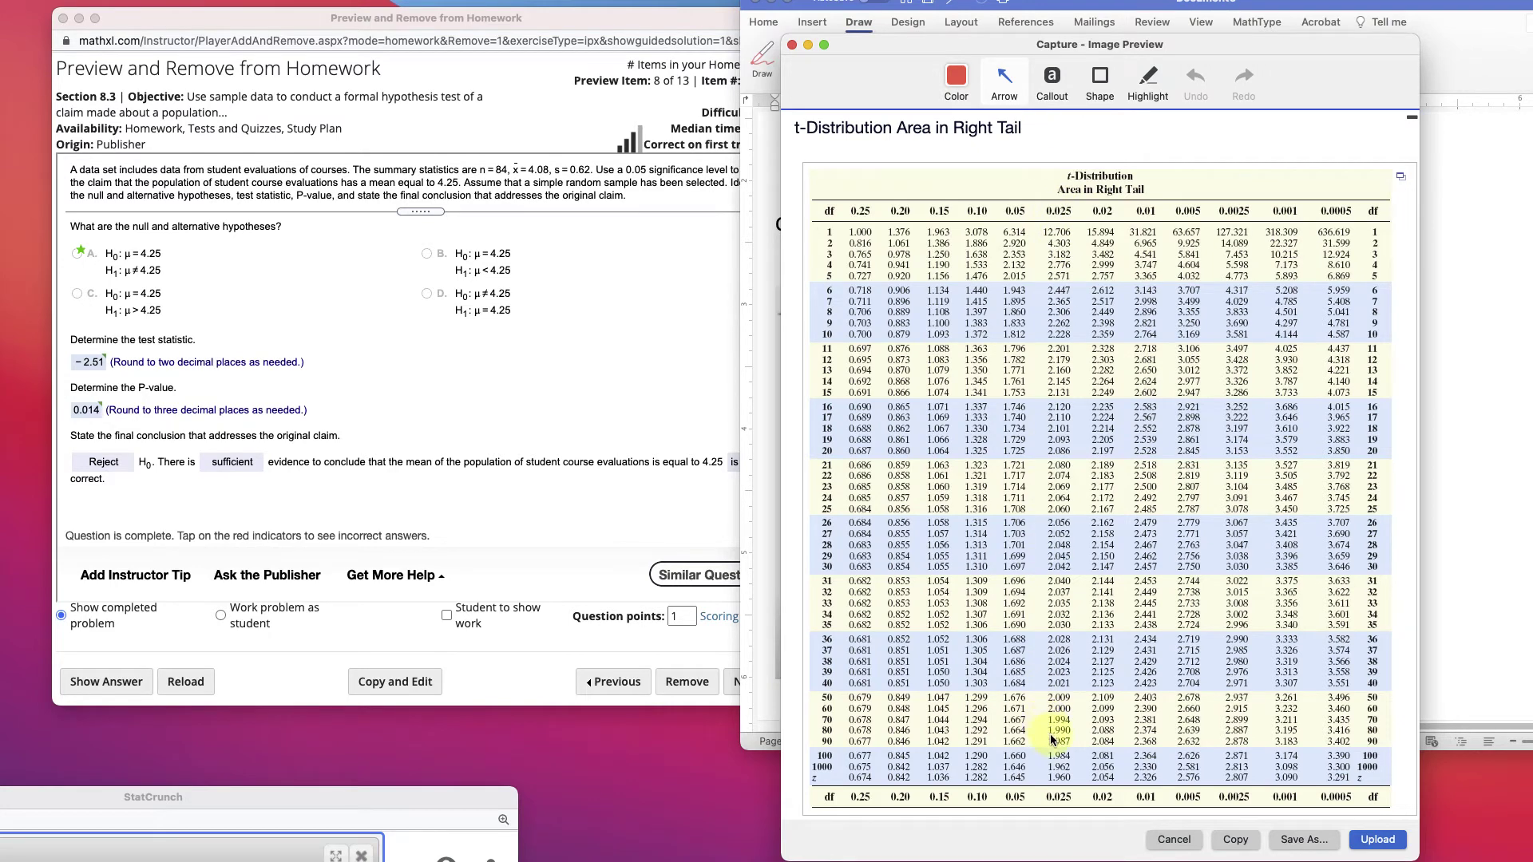
Move the t-table off the Word text and complete the critical-value sentence with -1.99, 1.990
{"action": "left_click_drag", "start_coordinate": [1329, 44], "coordinate": [1460, 477]}
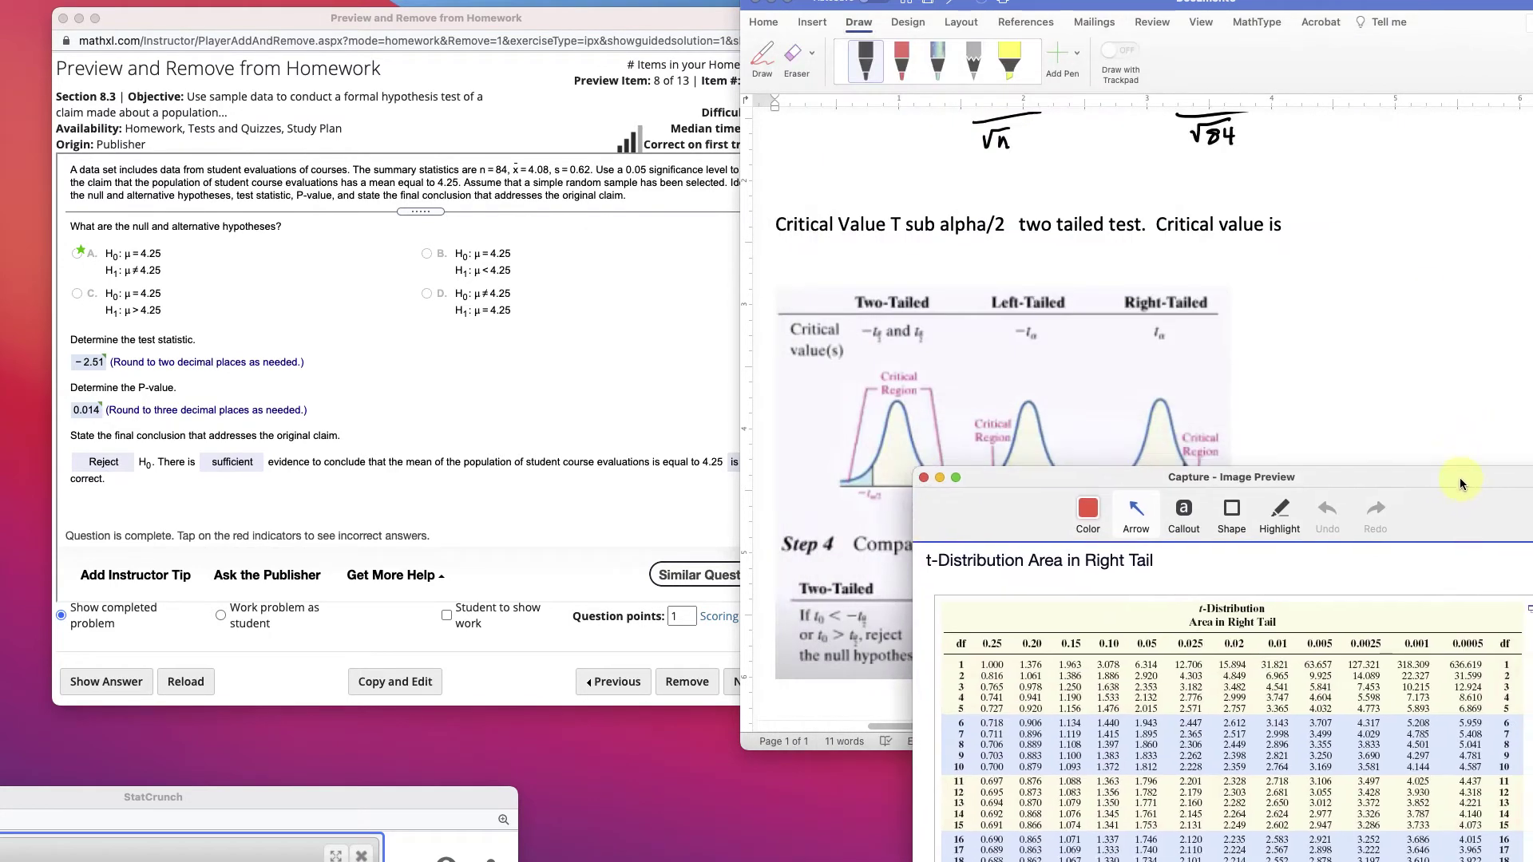
{"action": "left_click", "coordinate": [1262, 251]}
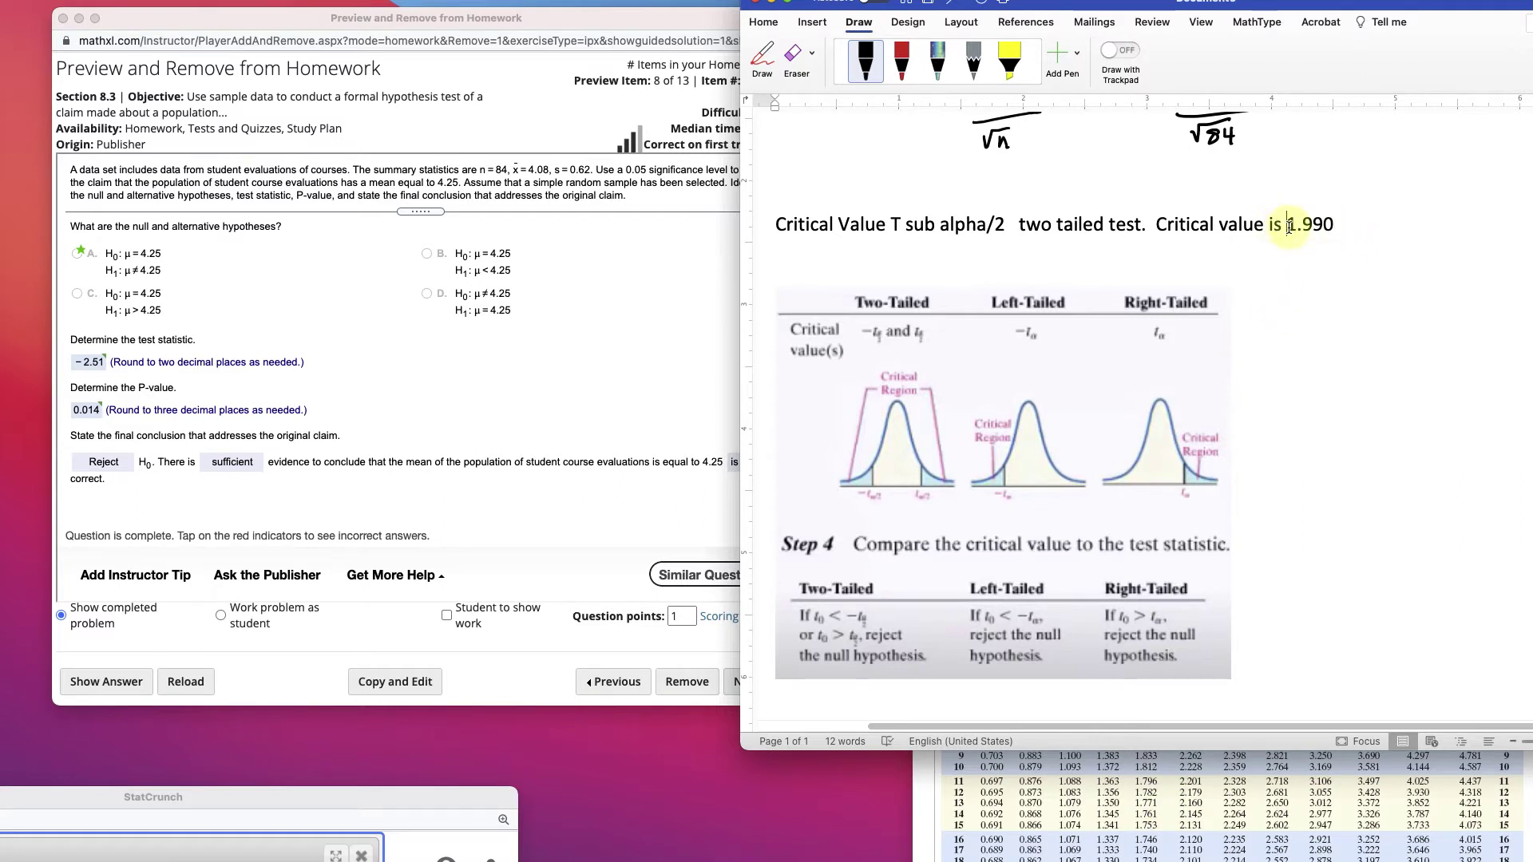
{"action": "type", "text": "-1.99,"}
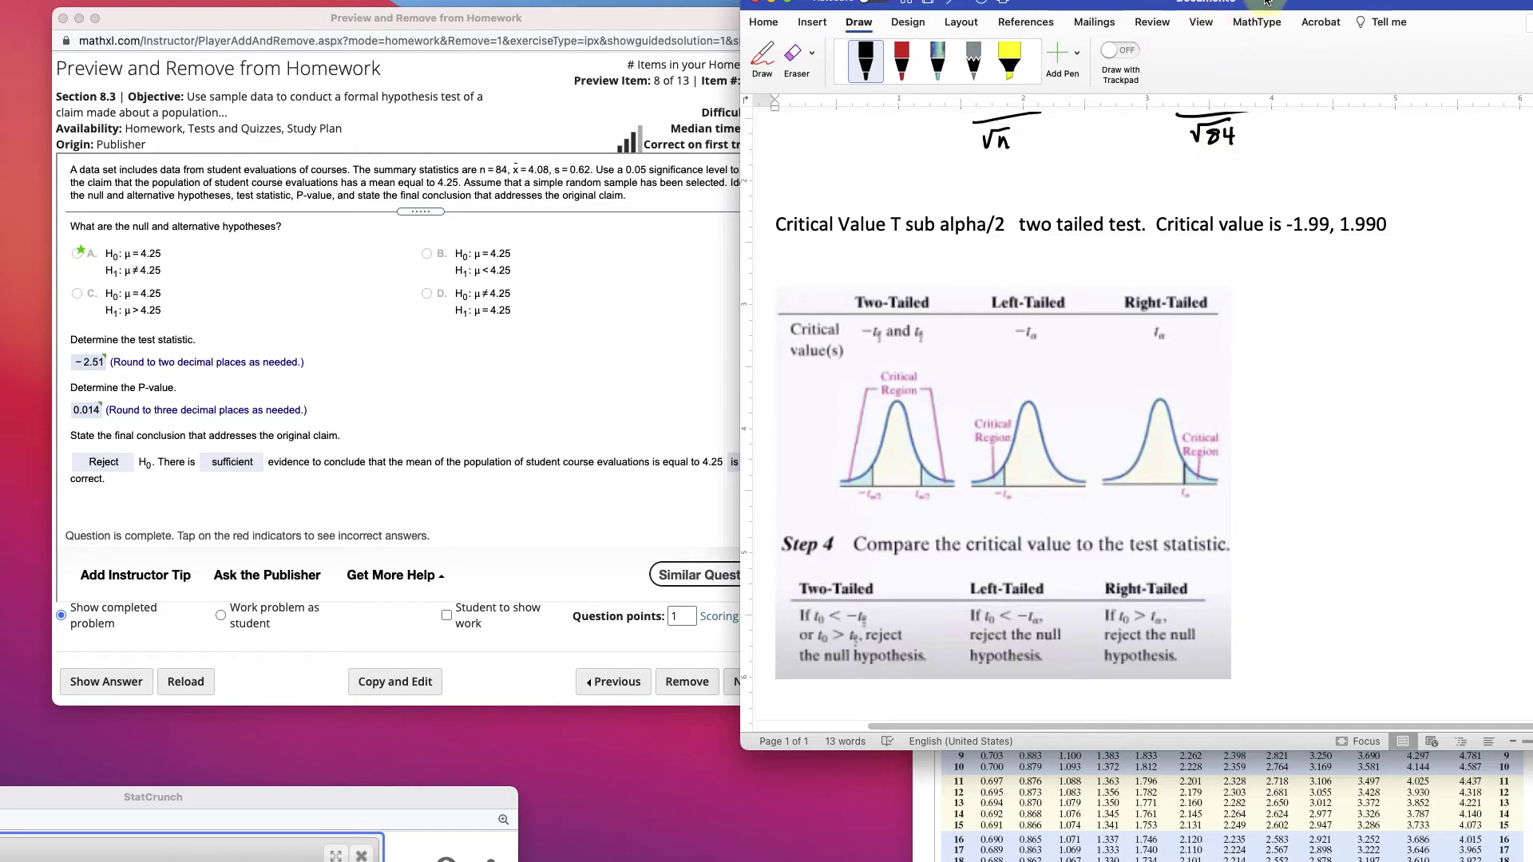
Clear the Word document and t-table away from StatCrunch and open a one-sample T test with summary data
{"action": "left_click_drag", "start_coordinate": [1268, 3], "coordinate": [1078, 823]}
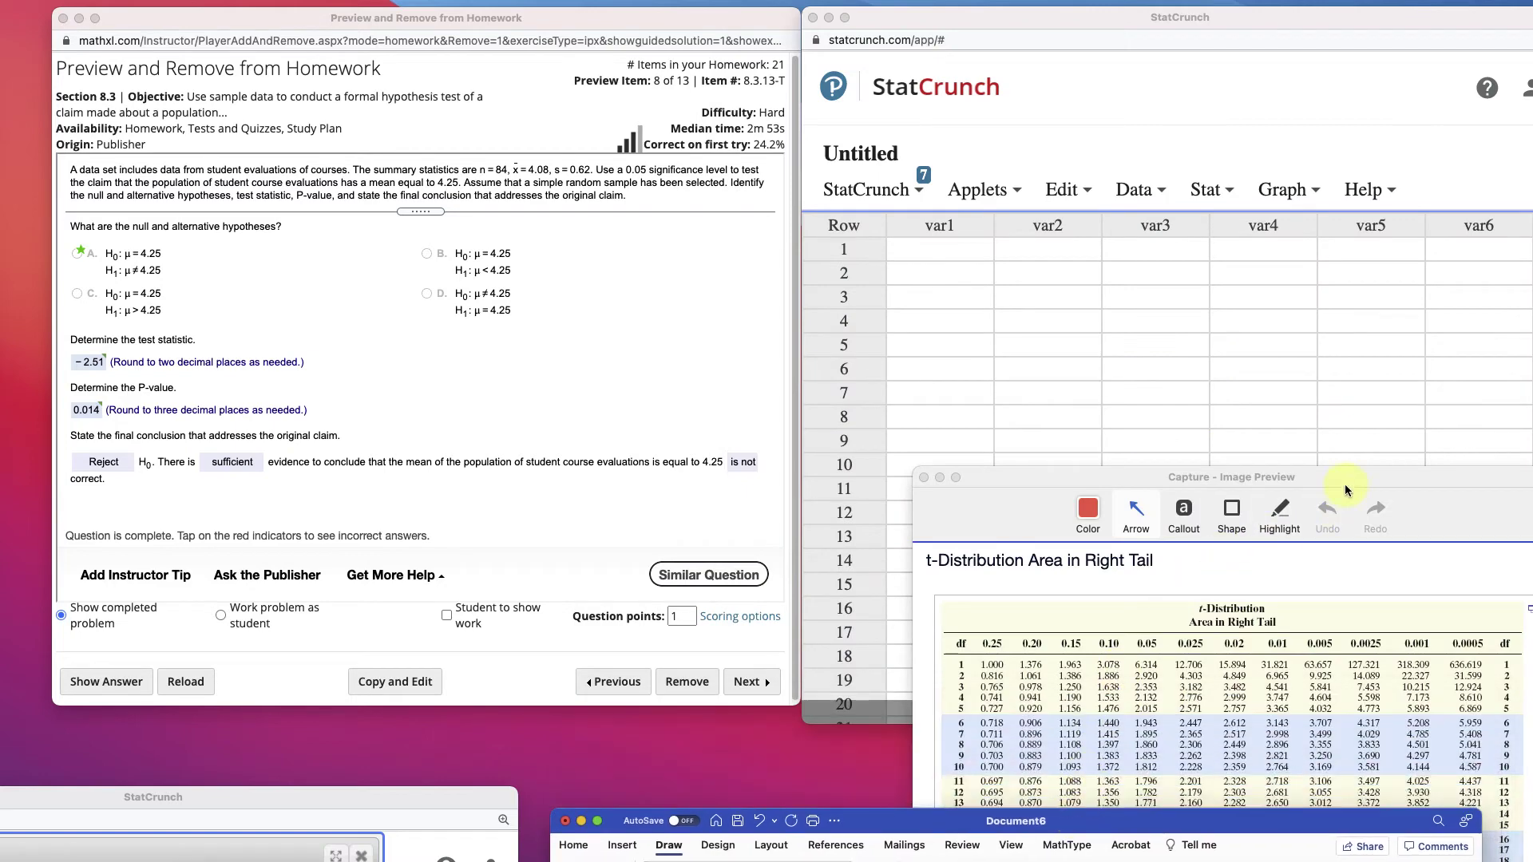
{"action": "left_click_drag", "start_coordinate": [1345, 484], "coordinate": [1329, 766]}
{"action": "left_click", "coordinate": [1227, 174]}
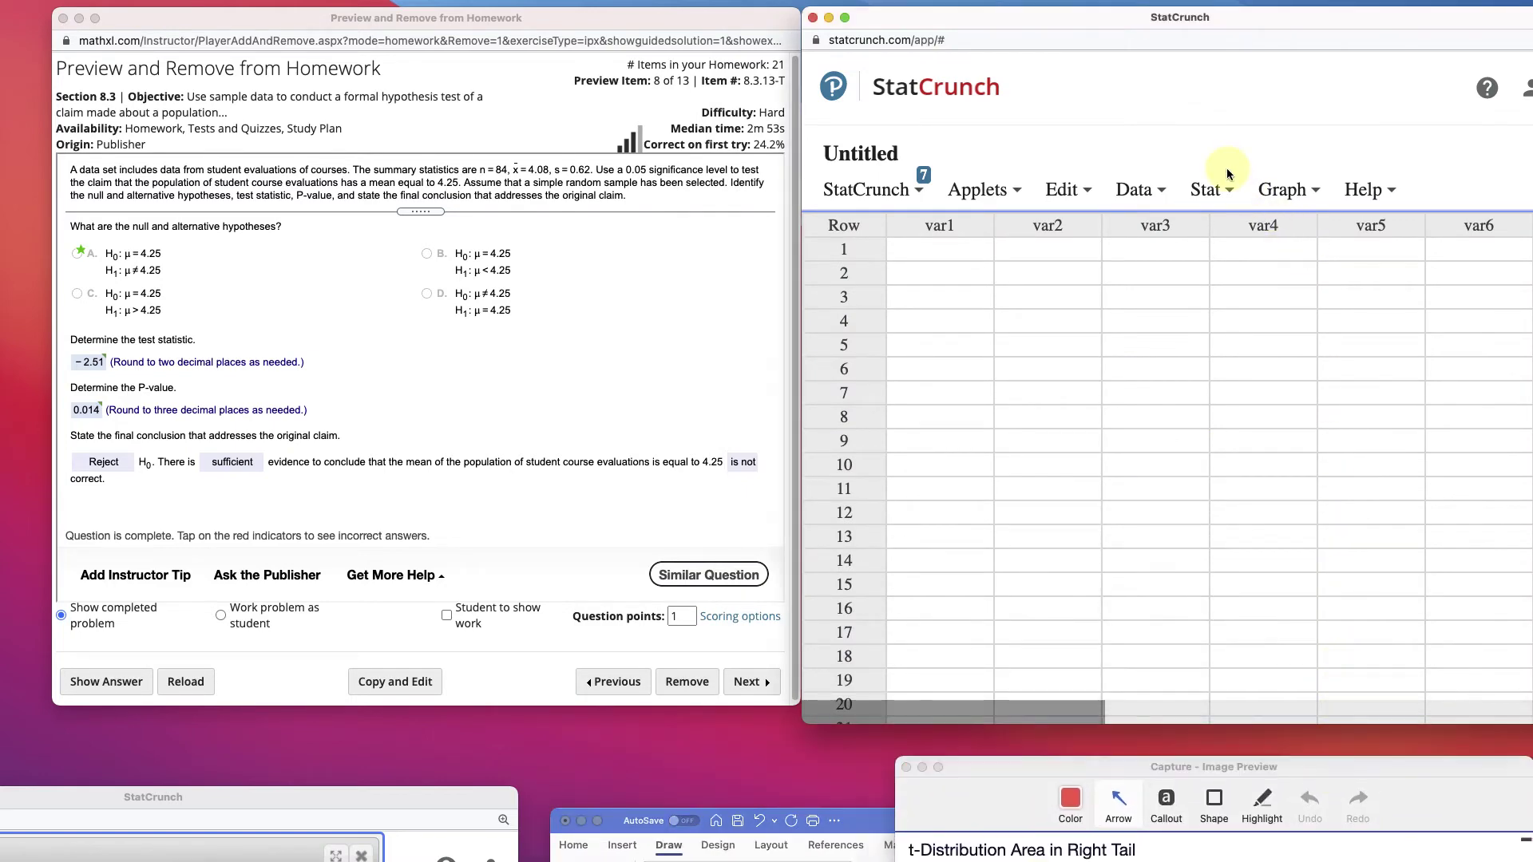
{"action": "left_click", "coordinate": [1227, 189]}
{"action": "left_click", "coordinate": [1228, 190]}
{"action": "left_click", "coordinate": [1227, 191]}
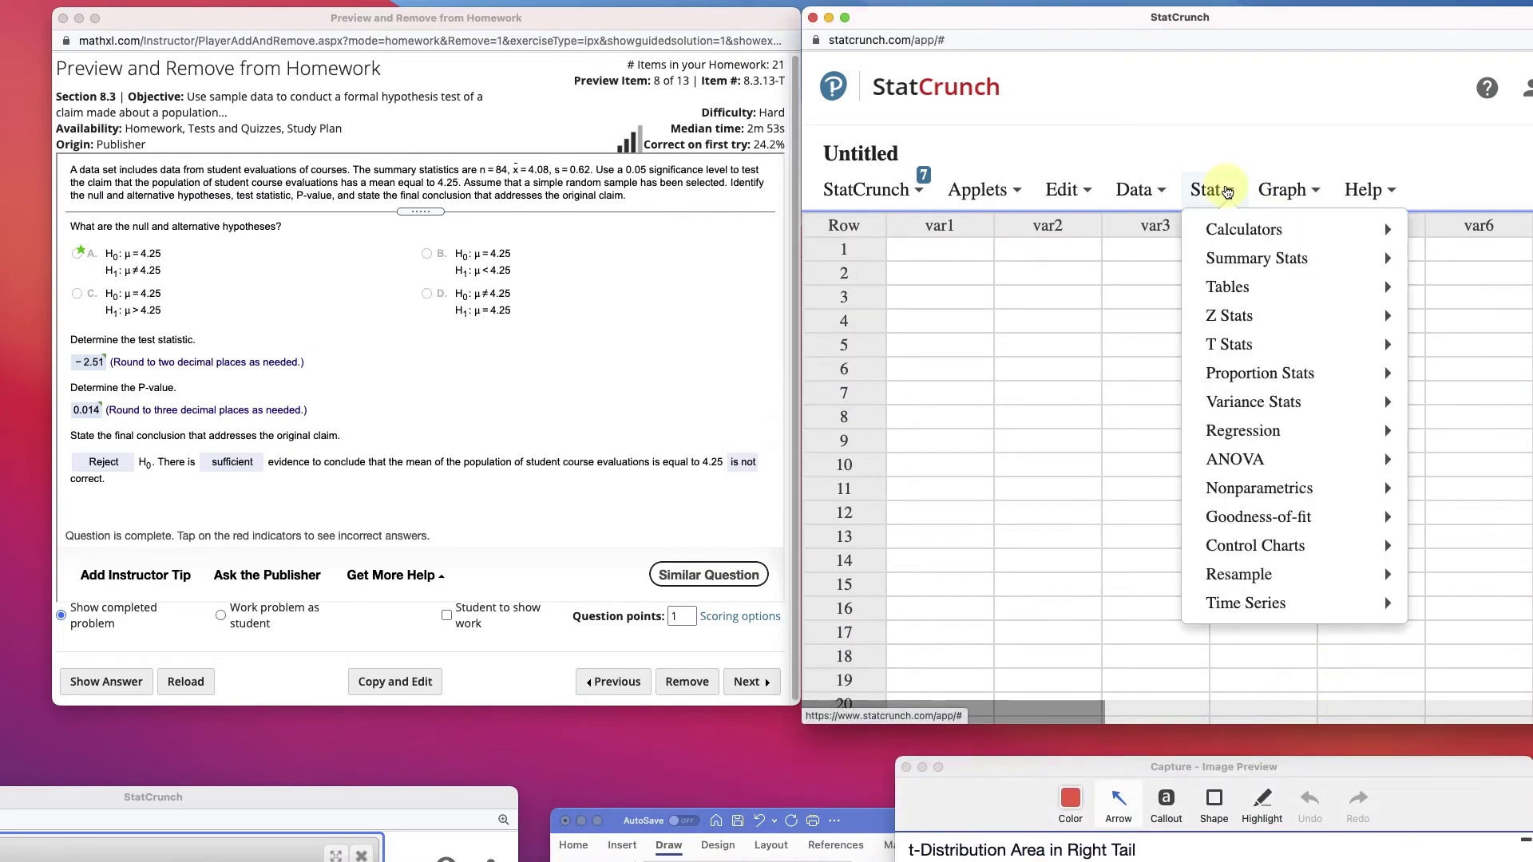
{"action": "mouse_move", "coordinate": [1236, 345]}
{"action": "mouse_move", "coordinate": [1088, 354]}
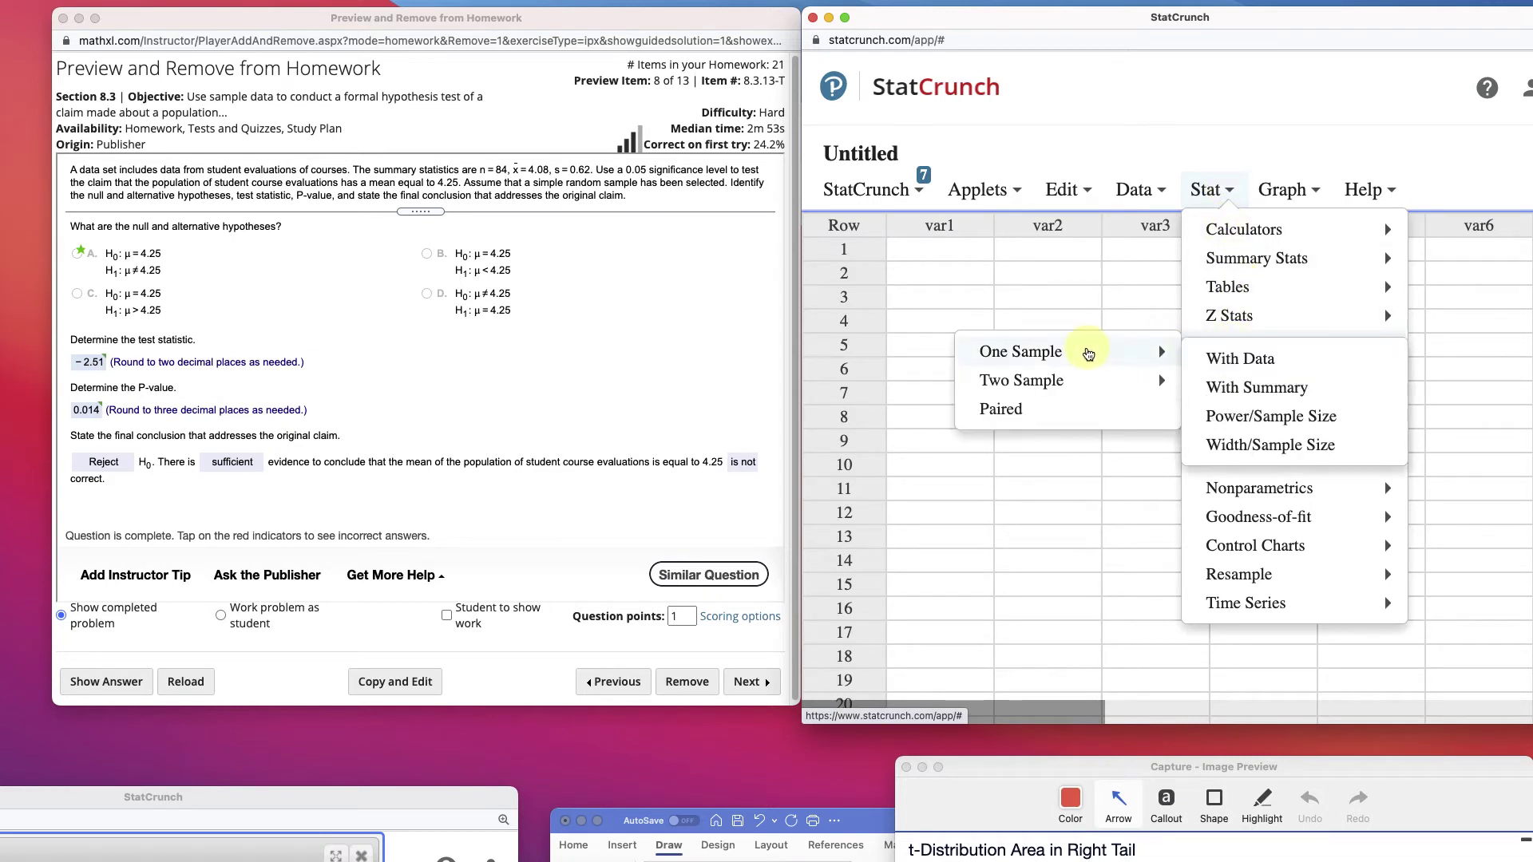
{"action": "left_click", "coordinate": [1252, 394]}
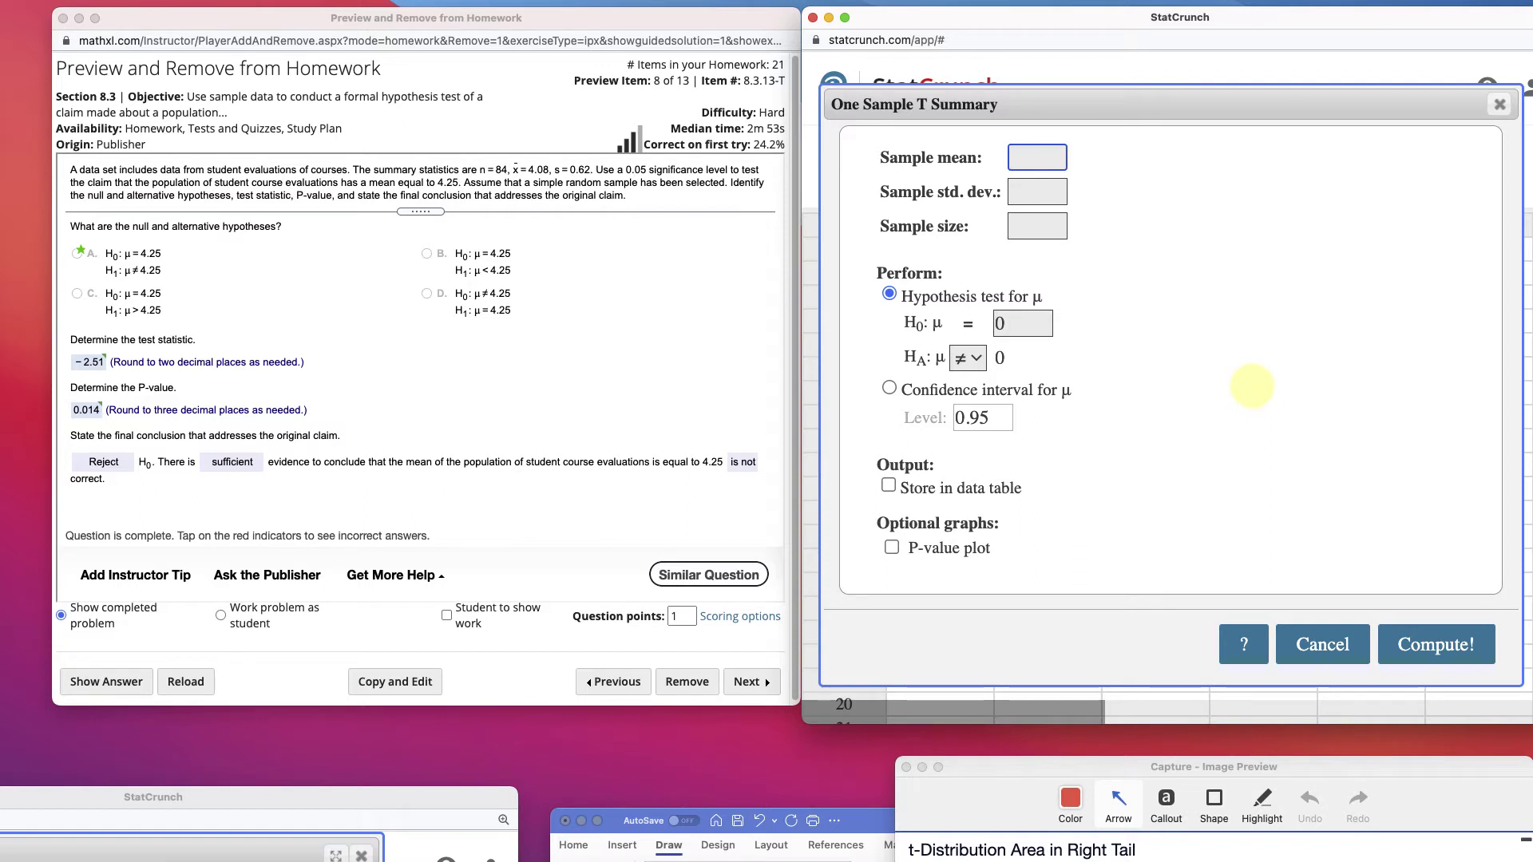
Compute the hypothesis test with sample mean 4.08, standard deviation .62, sample size 84 and null mean 4.25, keeping the ≠ alternative
{"action": "type", "text": "4.08"}
{"action": "key", "text": "Tab"}
{"action": "type", "text": ".6"}
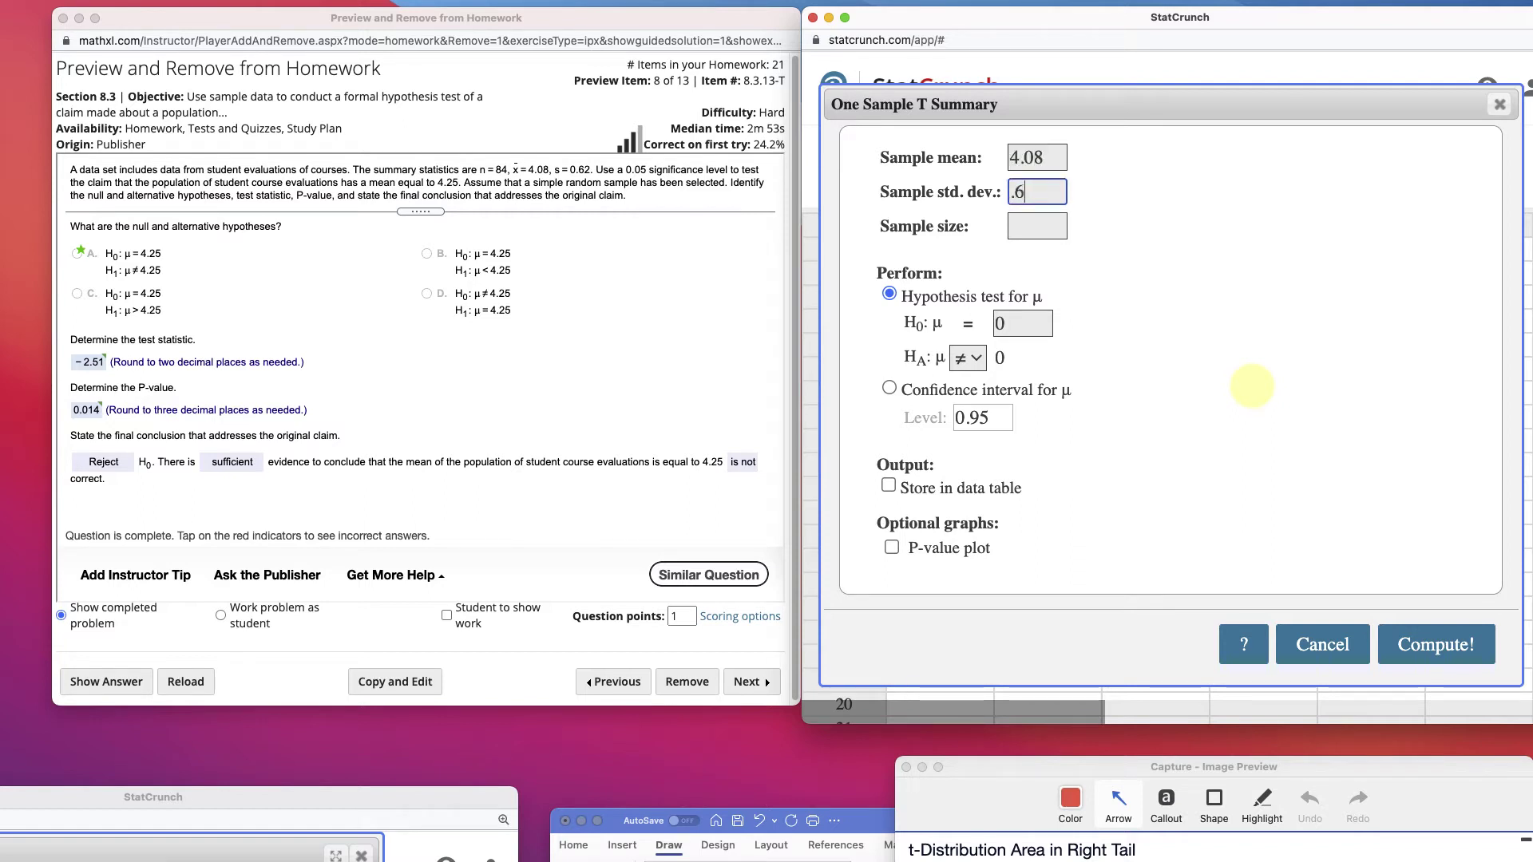
{"action": "type", "text": "2"}
{"action": "key", "text": "Tab"}
{"action": "type", "text": "84"}
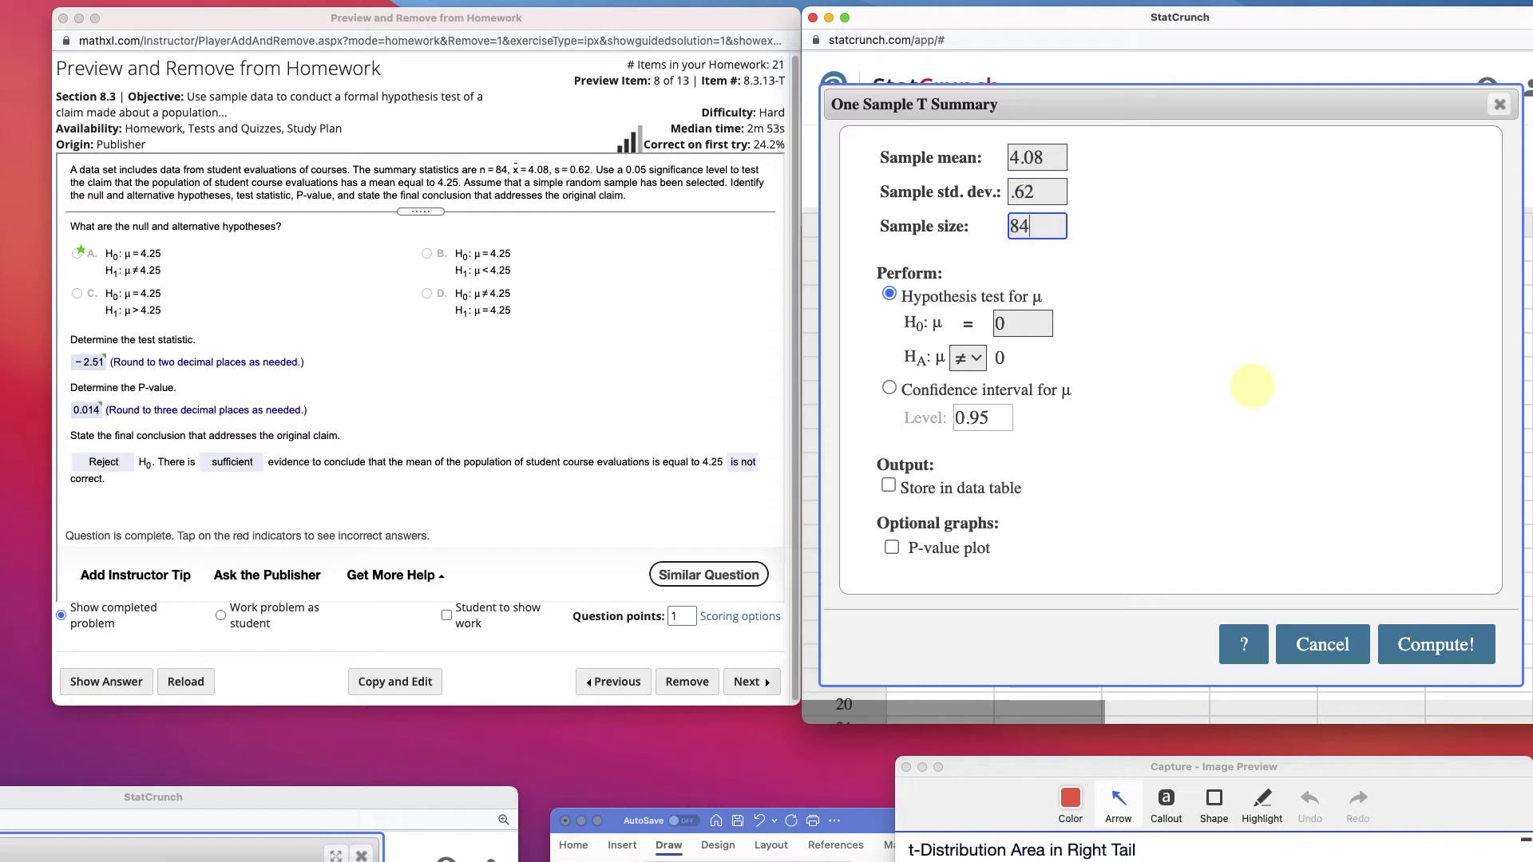
{"action": "key", "text": "Tab"}
{"action": "key", "text": "Tab"}
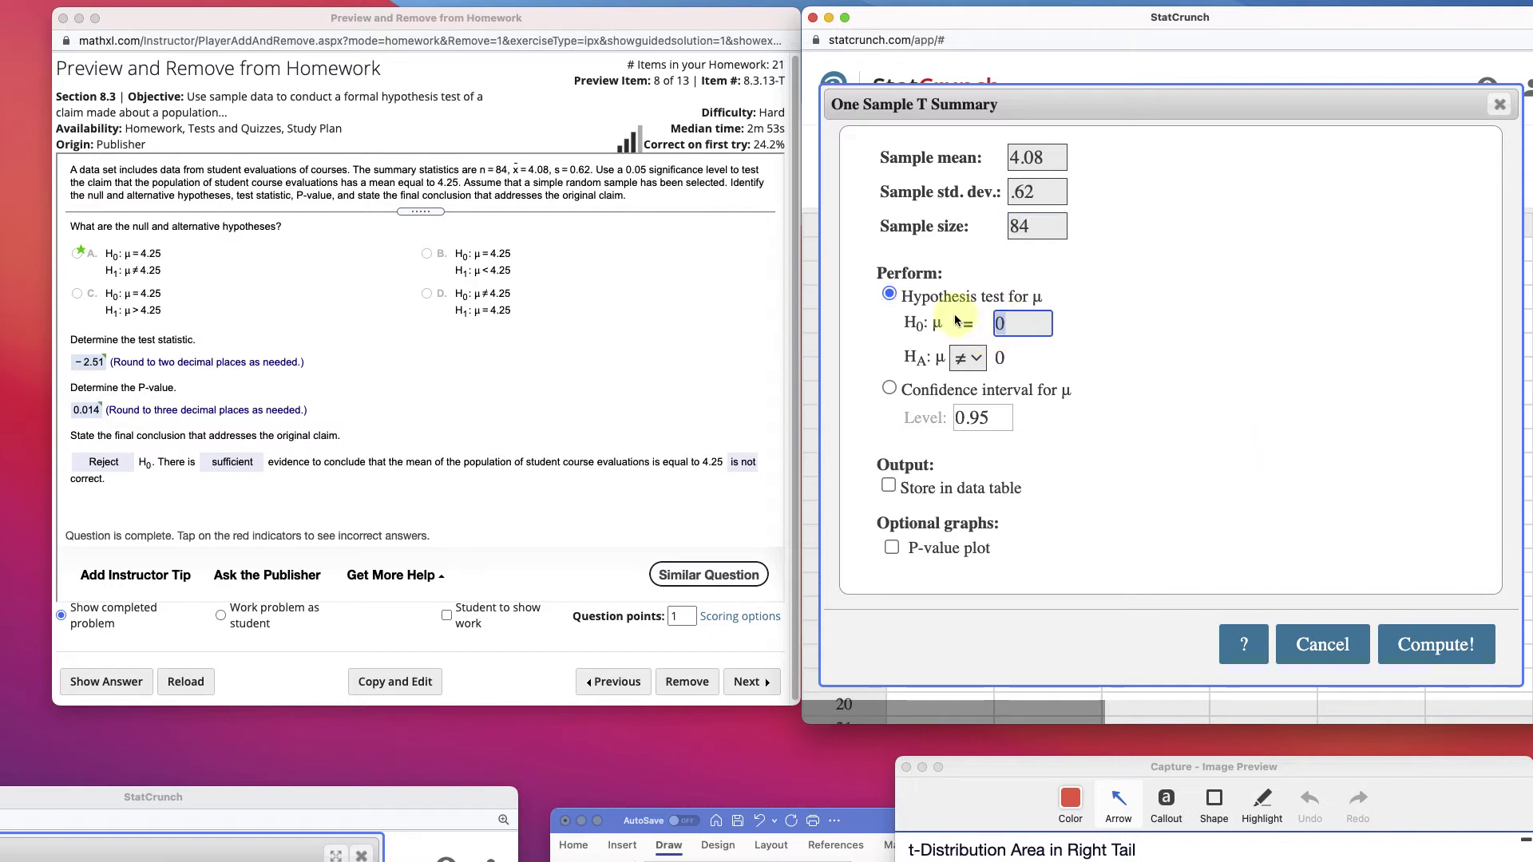
{"action": "type", "text": "4.25"}
{"action": "left_click", "coordinate": [1432, 643]}
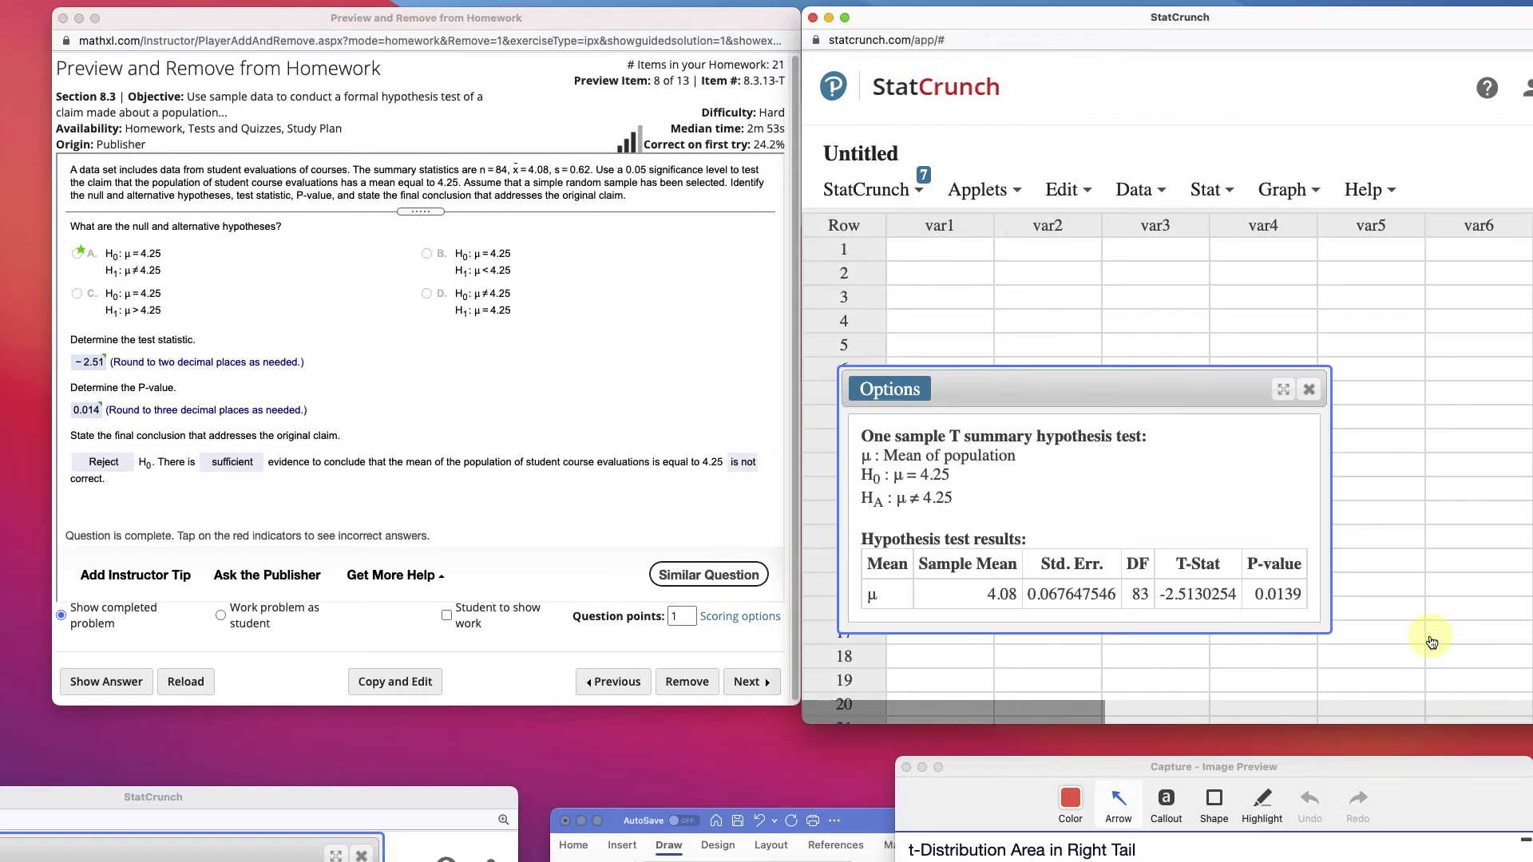
Open StatCrunch's T distribution calculator, move it clear of the test results, and set its degrees of freedom to 83
{"action": "left_click", "coordinate": [1206, 189]}
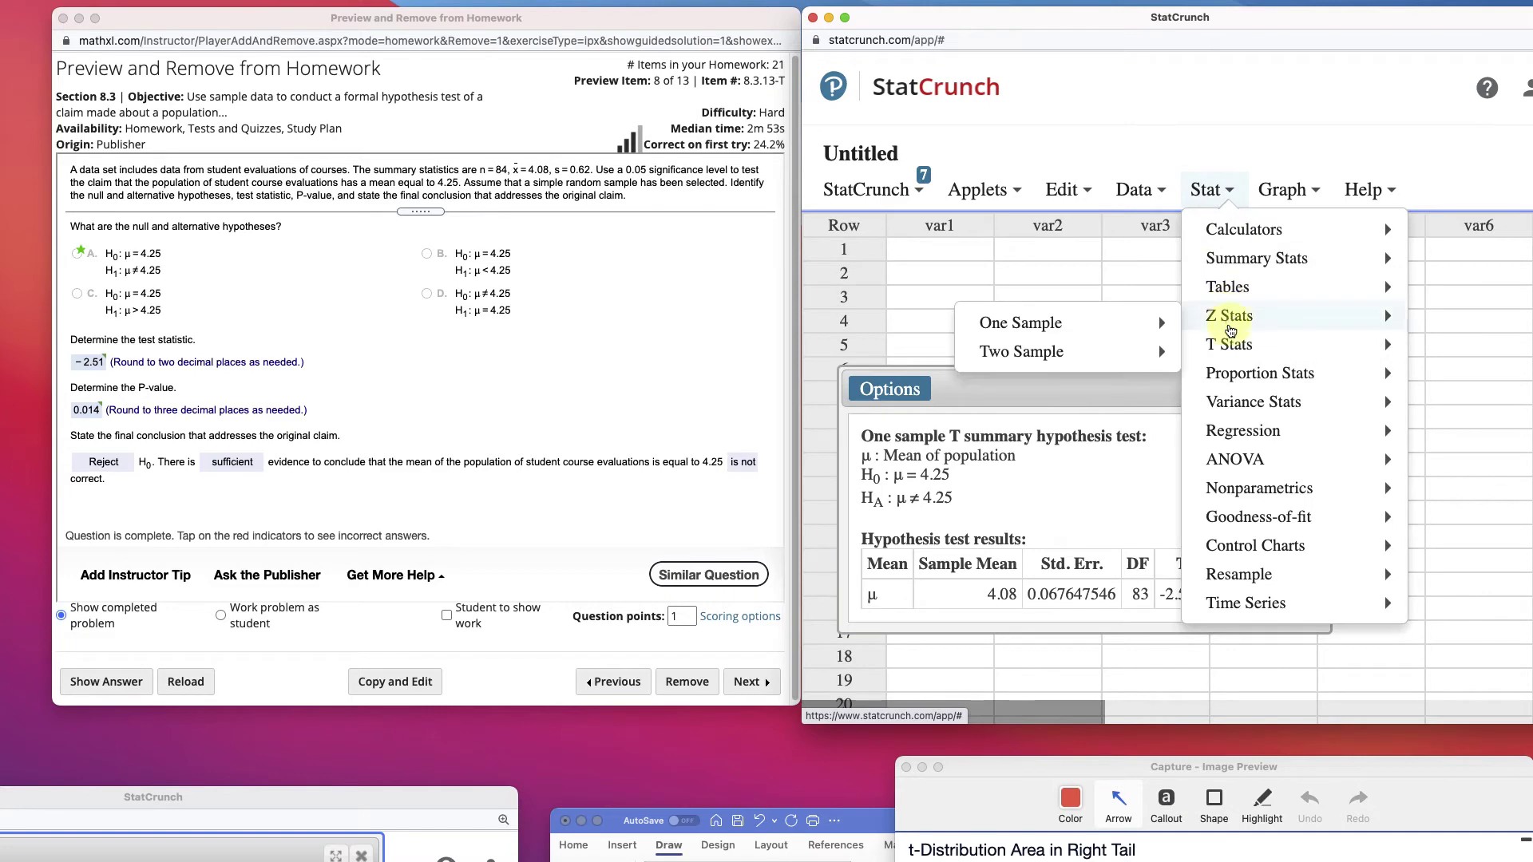
{"action": "mouse_move", "coordinate": [1254, 238]}
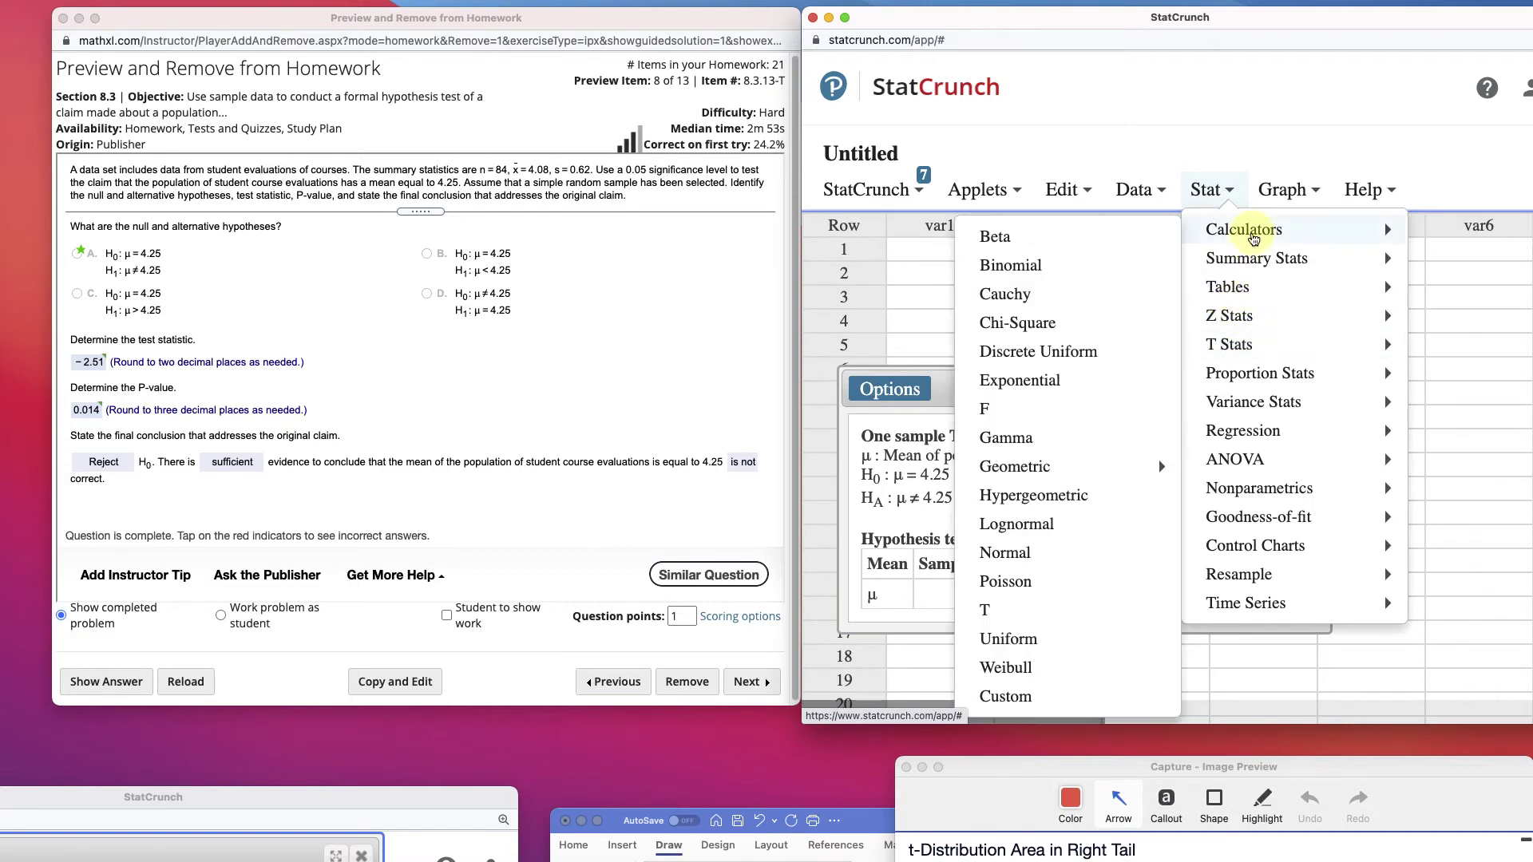
{"action": "left_click", "coordinate": [1023, 623]}
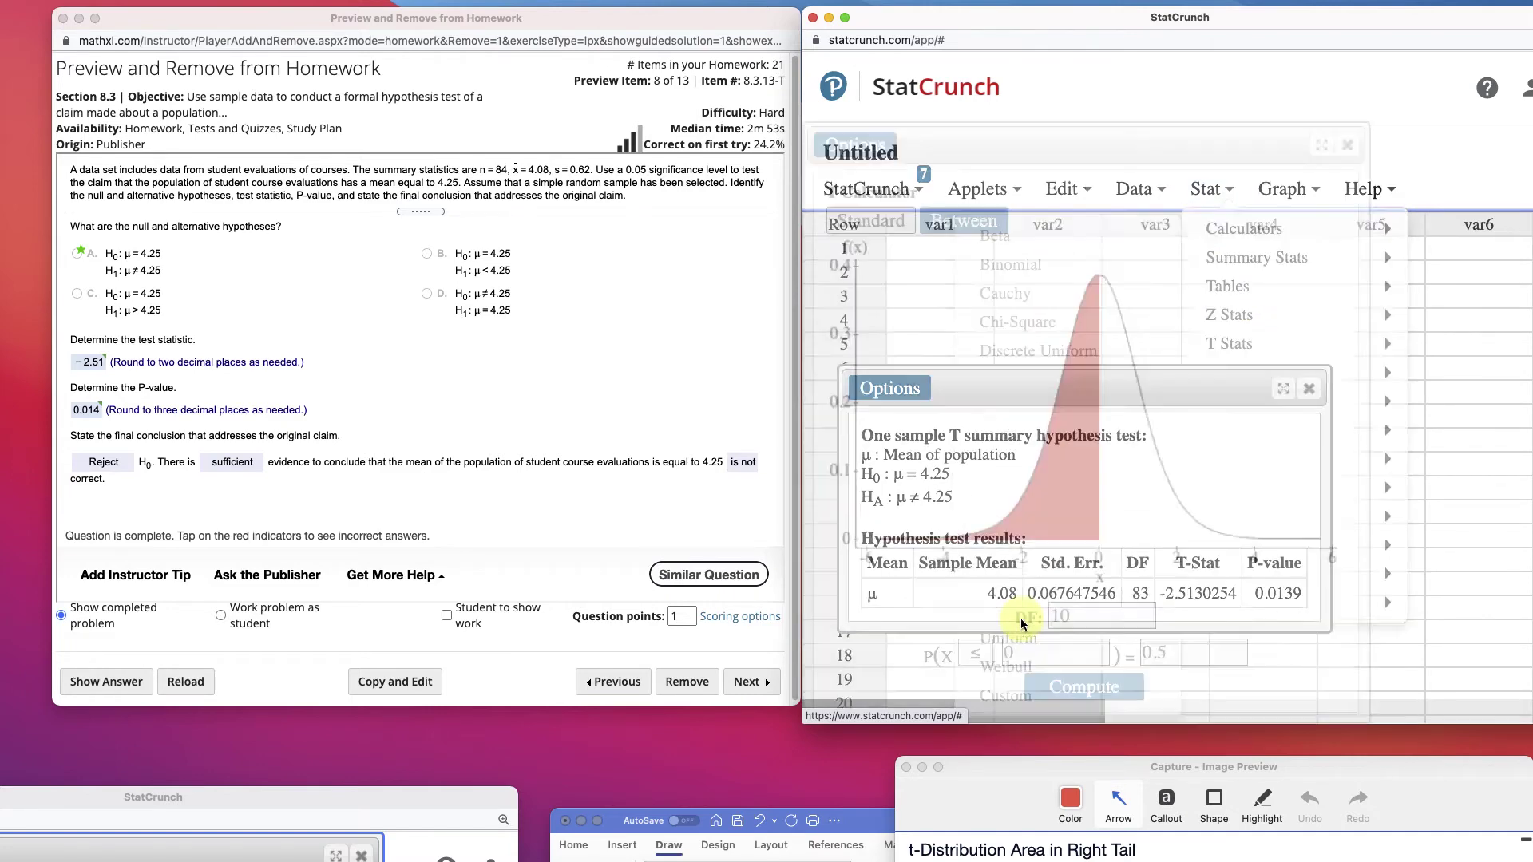
{"action": "left_click_drag", "start_coordinate": [1130, 120], "coordinate": [1240, 95]}
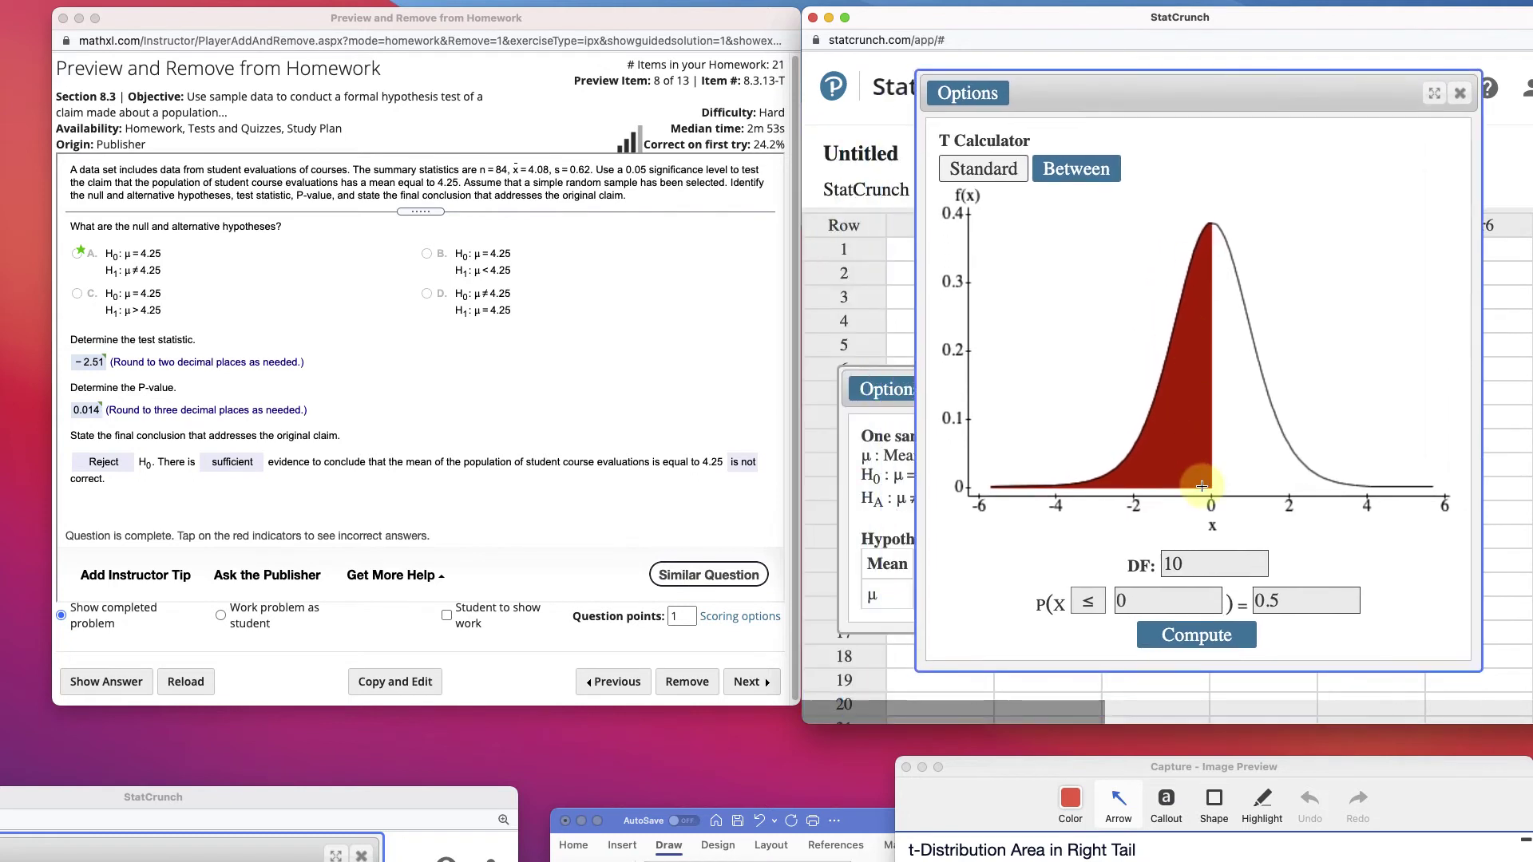
{"action": "double_click", "coordinate": [1165, 563]}
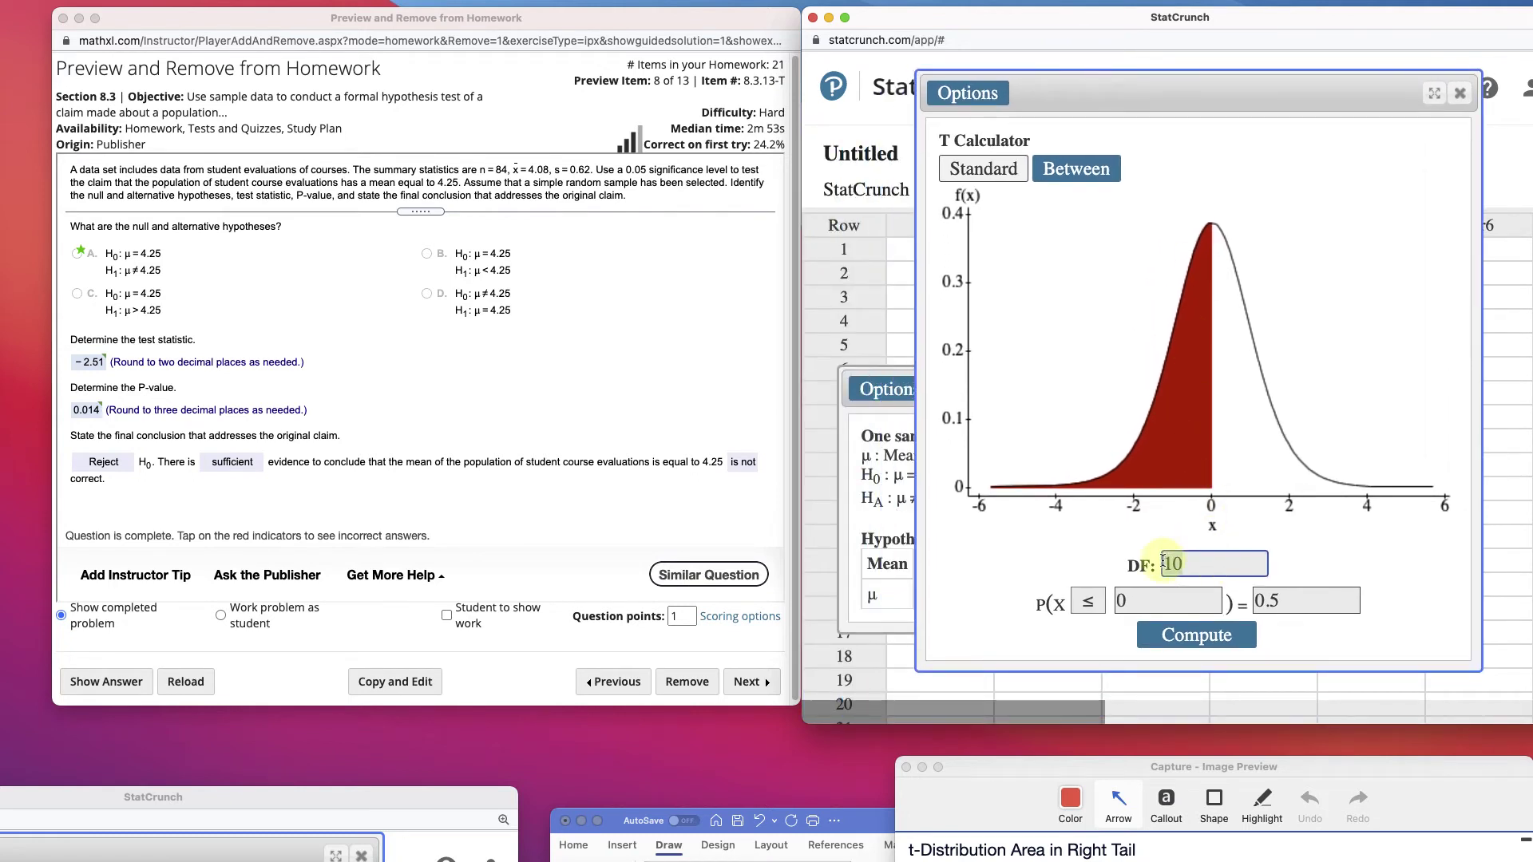
{"action": "type", "text": "83"}
{"action": "key", "text": "Tab"}
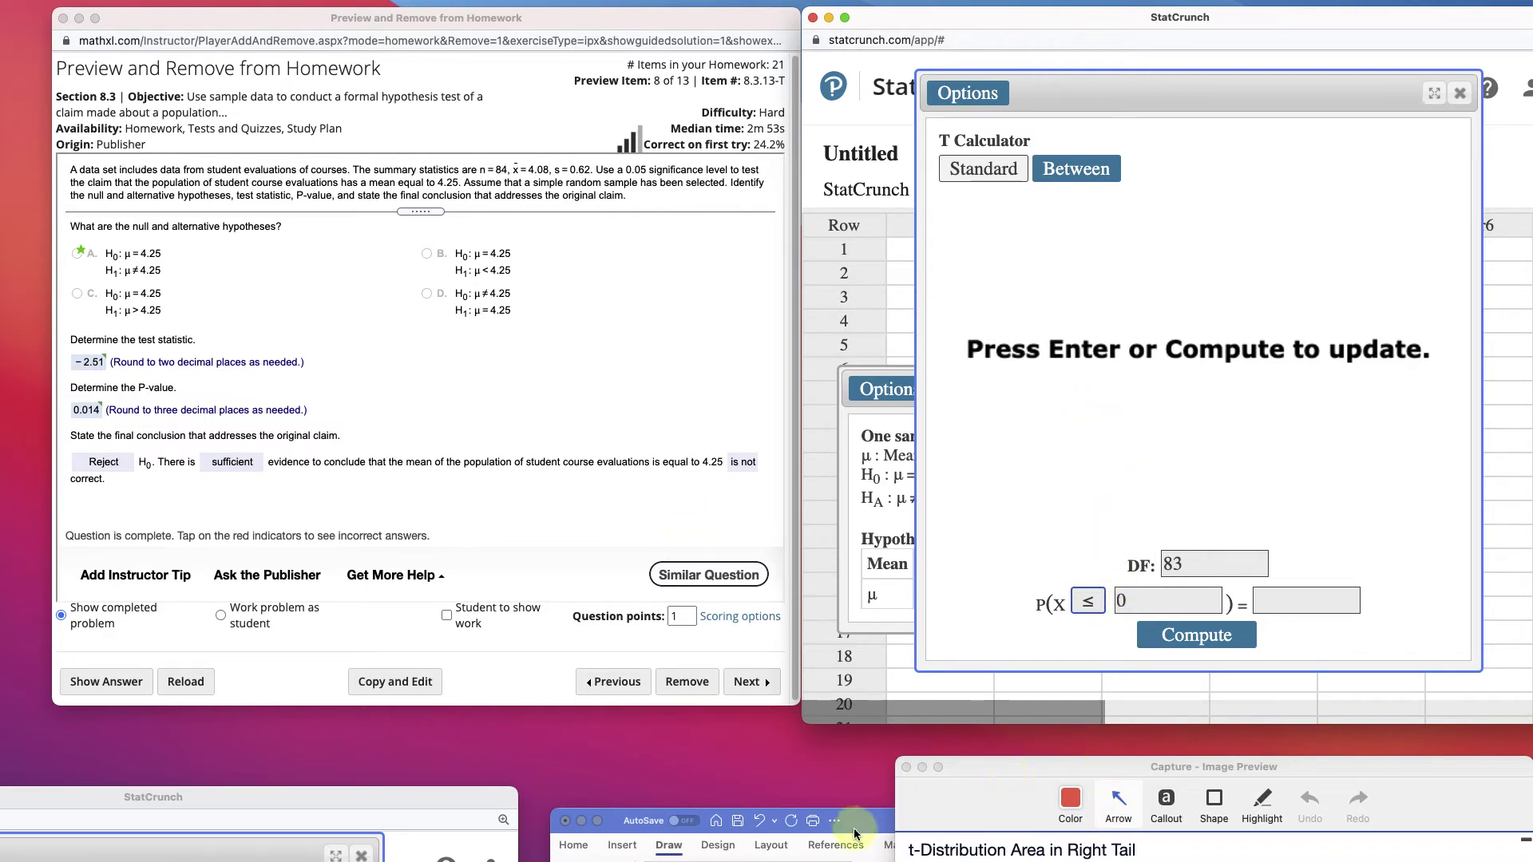
Show Word's two-tailed critical region diagram beside the T Calculator and compute the ≤ critical value for a probability of 0.025
{"action": "left_click_drag", "start_coordinate": [858, 822], "coordinate": [779, 289]}
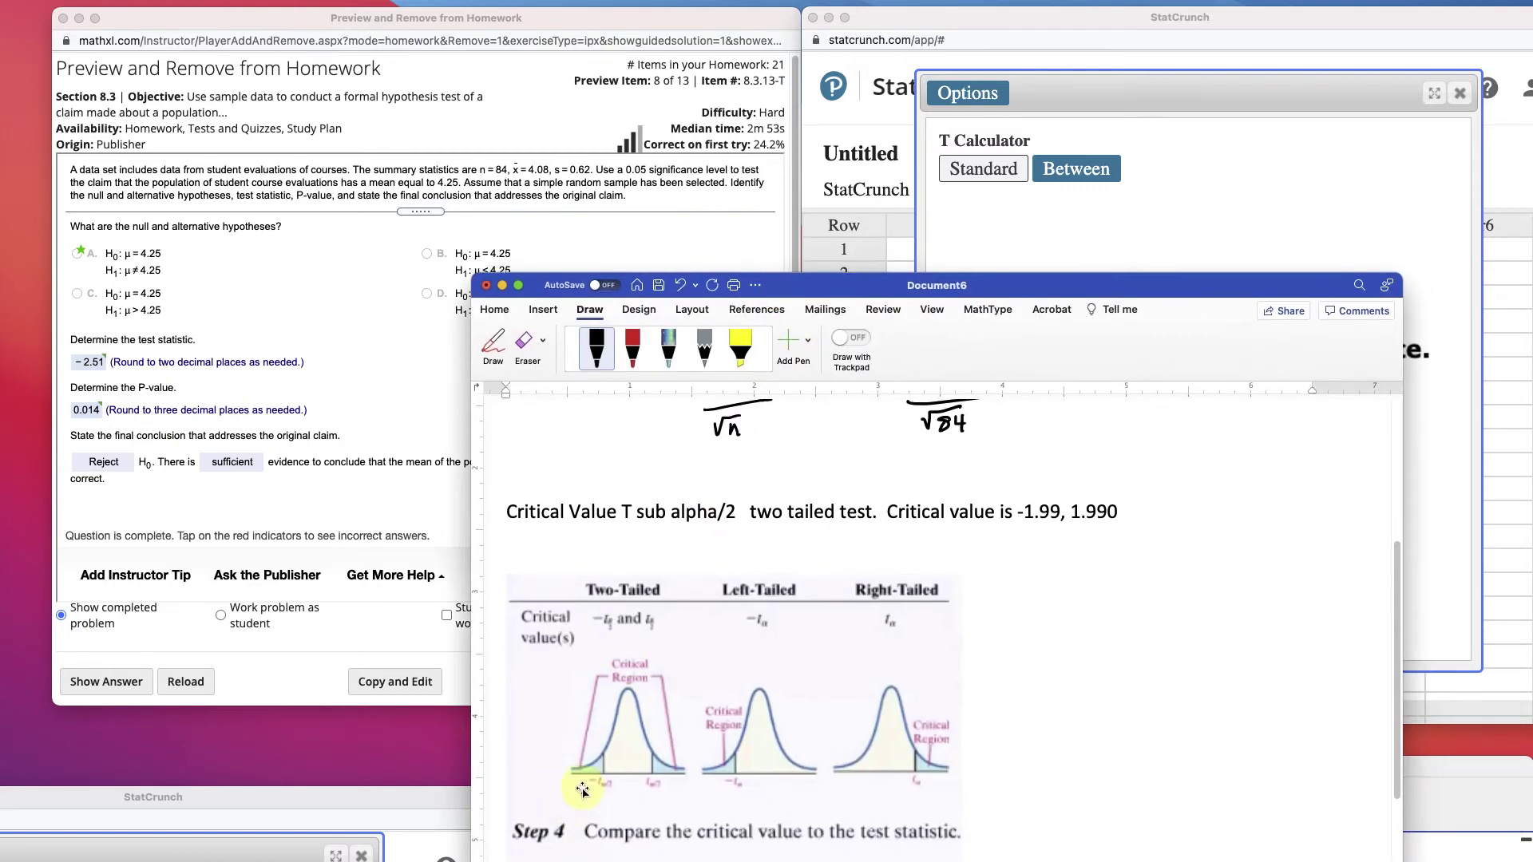
{"action": "left_click", "coordinate": [1316, 120]}
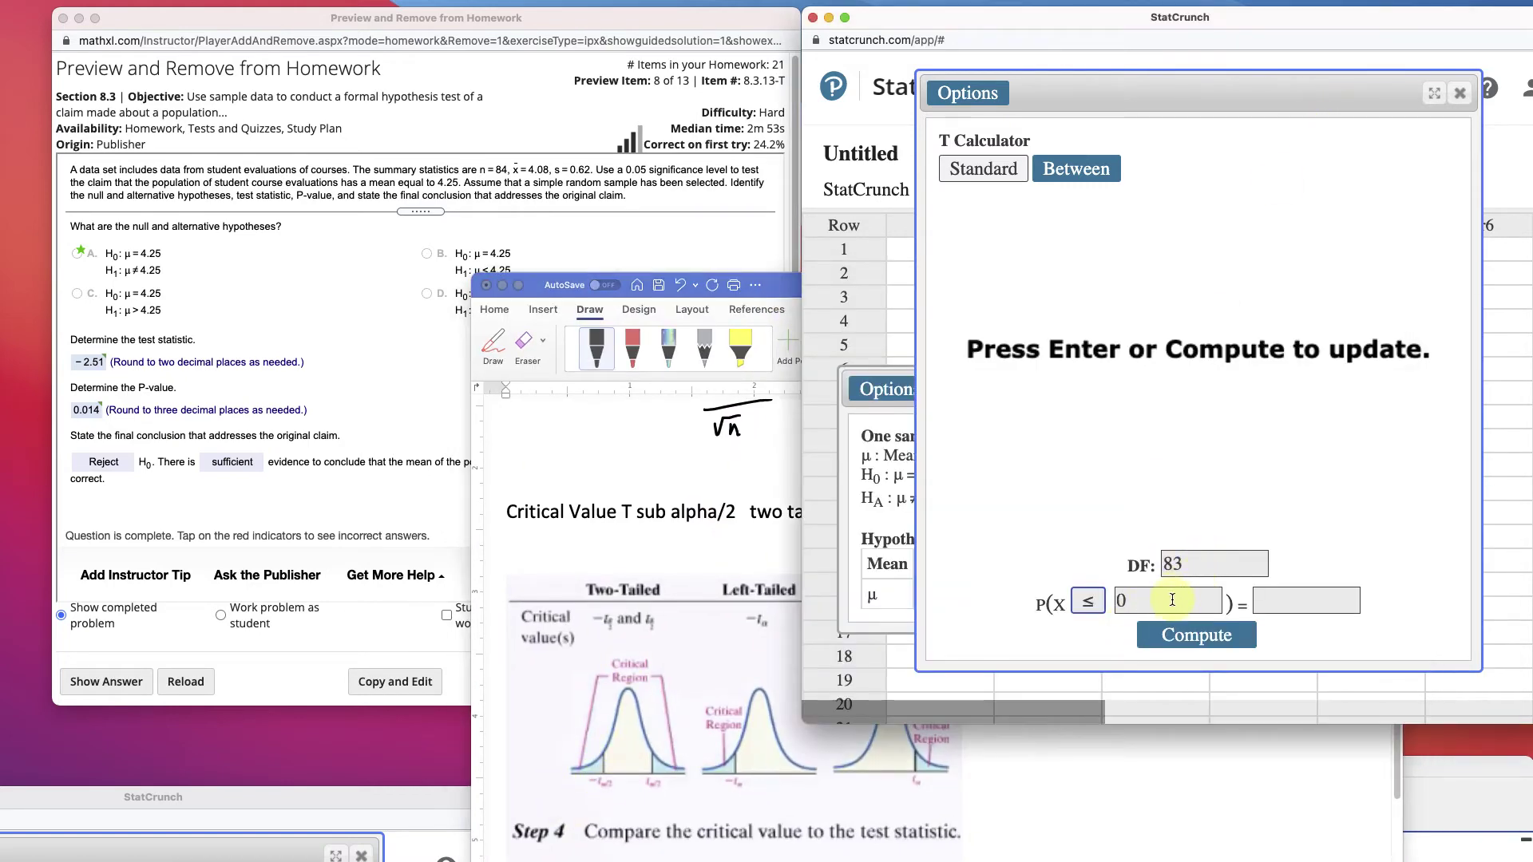
{"action": "left_click_drag", "start_coordinate": [1162, 599], "coordinate": [1083, 594]}
{"action": "key", "text": "BackSpace"}
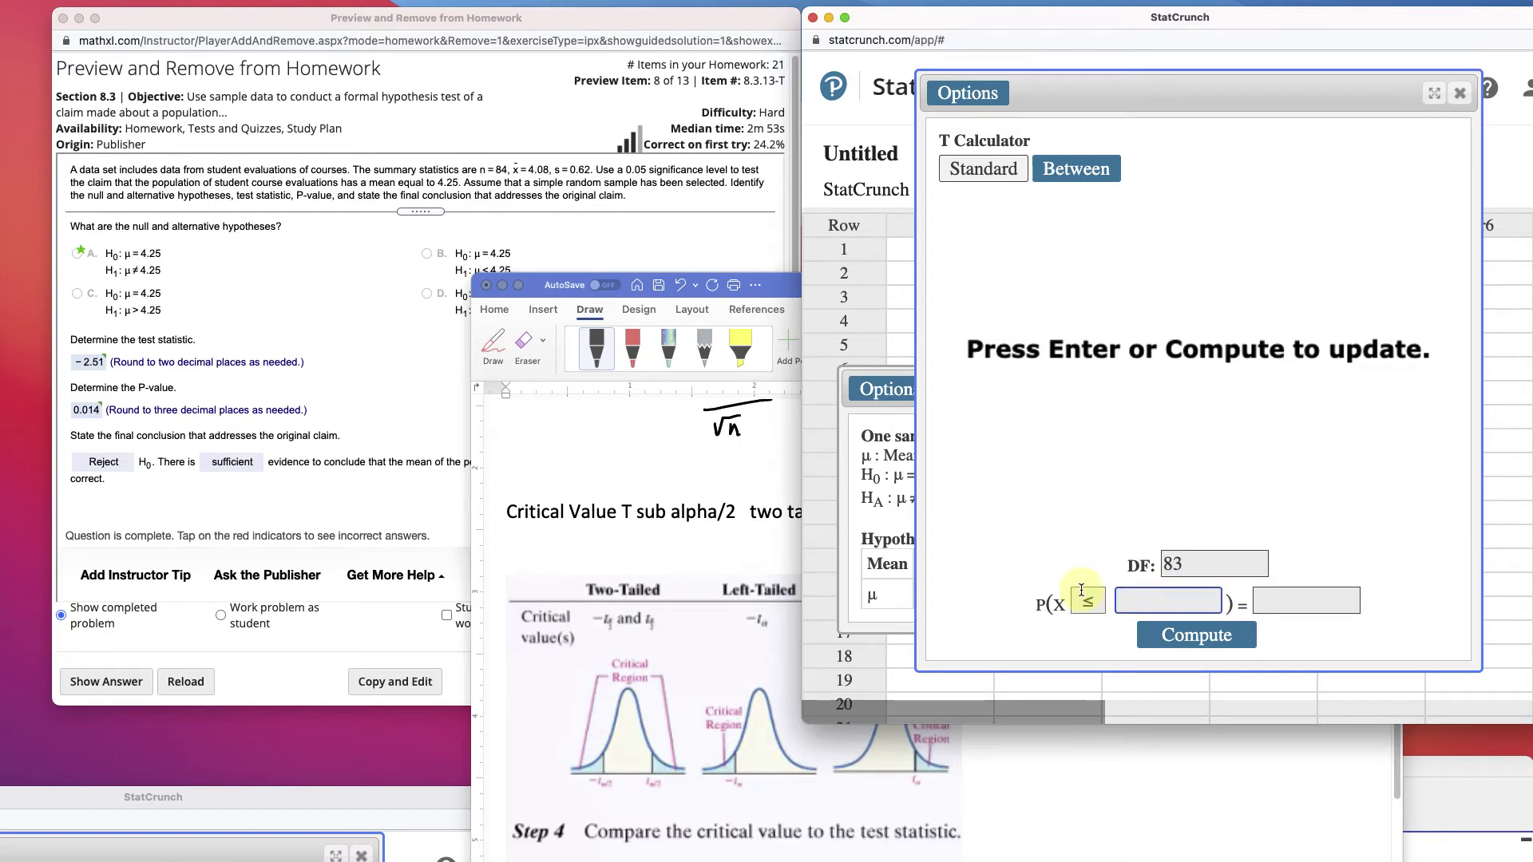
{"action": "left_click", "coordinate": [1096, 602]}
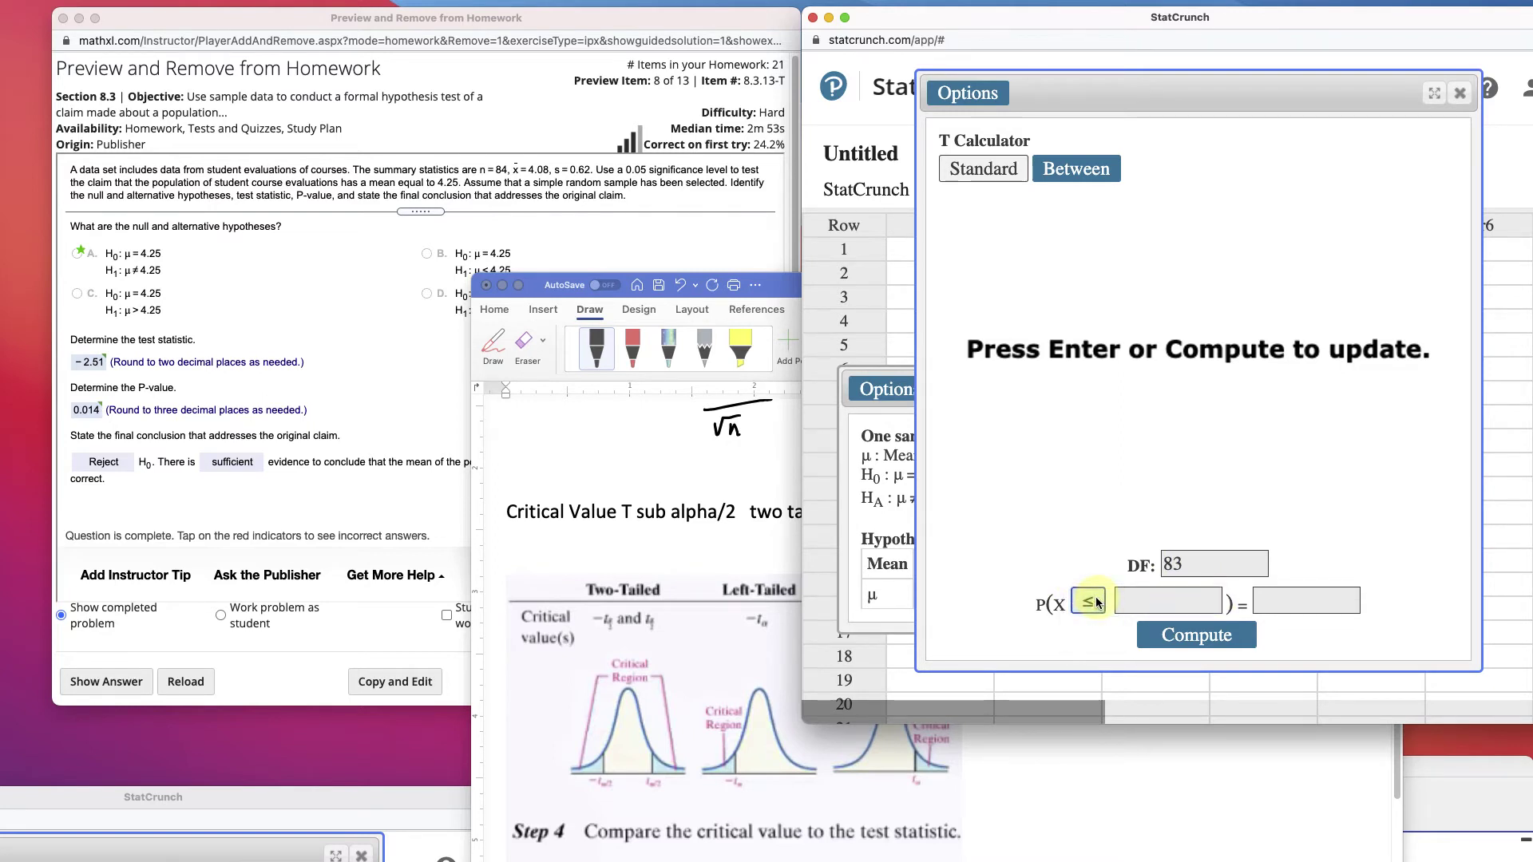
{"action": "left_click", "coordinate": [1098, 603]}
{"action": "left_click", "coordinate": [1266, 601]}
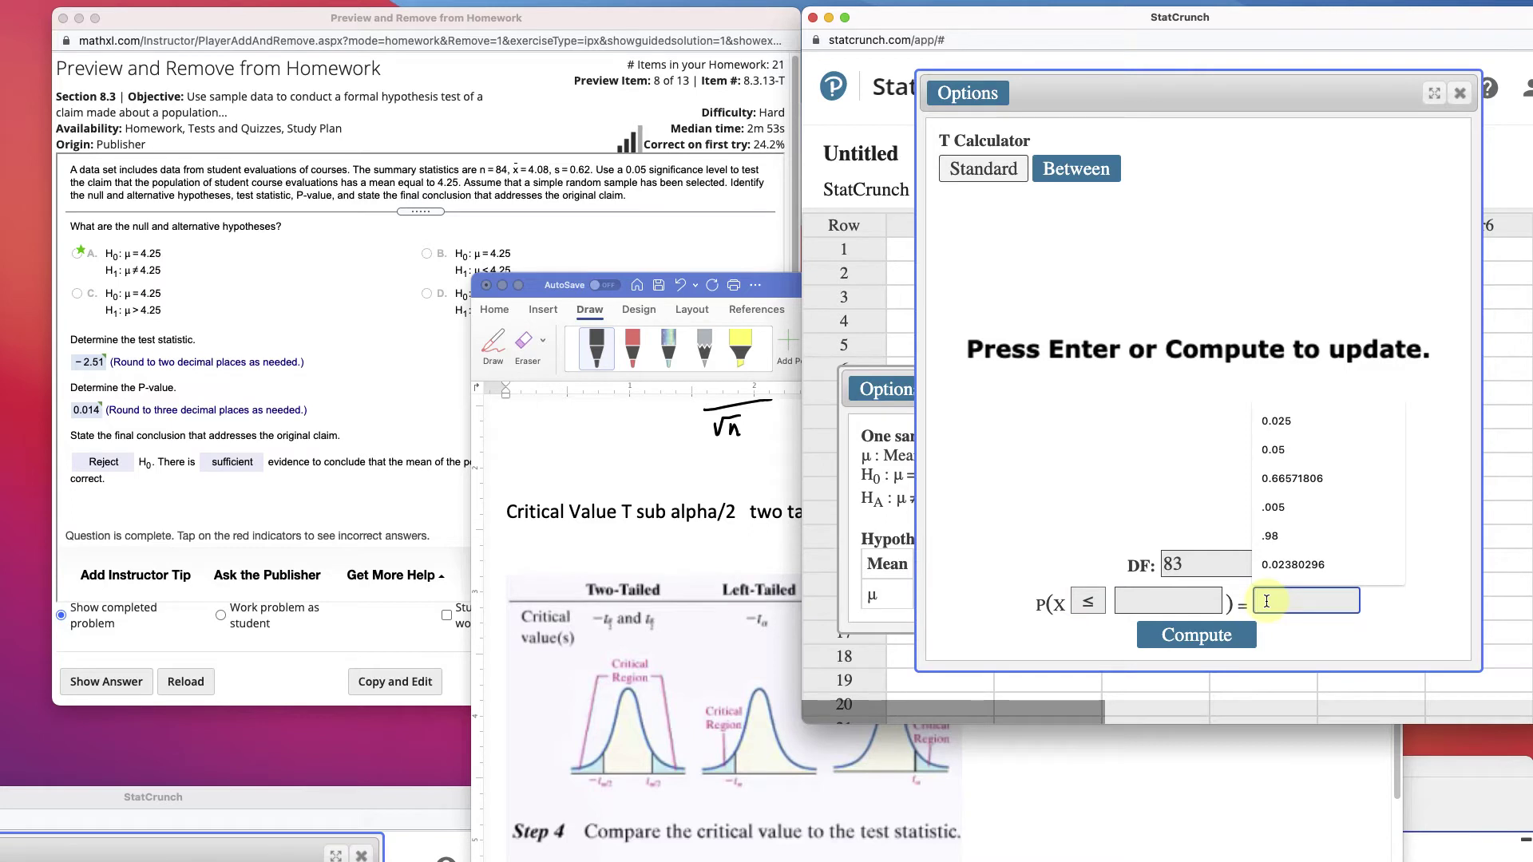
{"action": "type", "text": "0.025"}
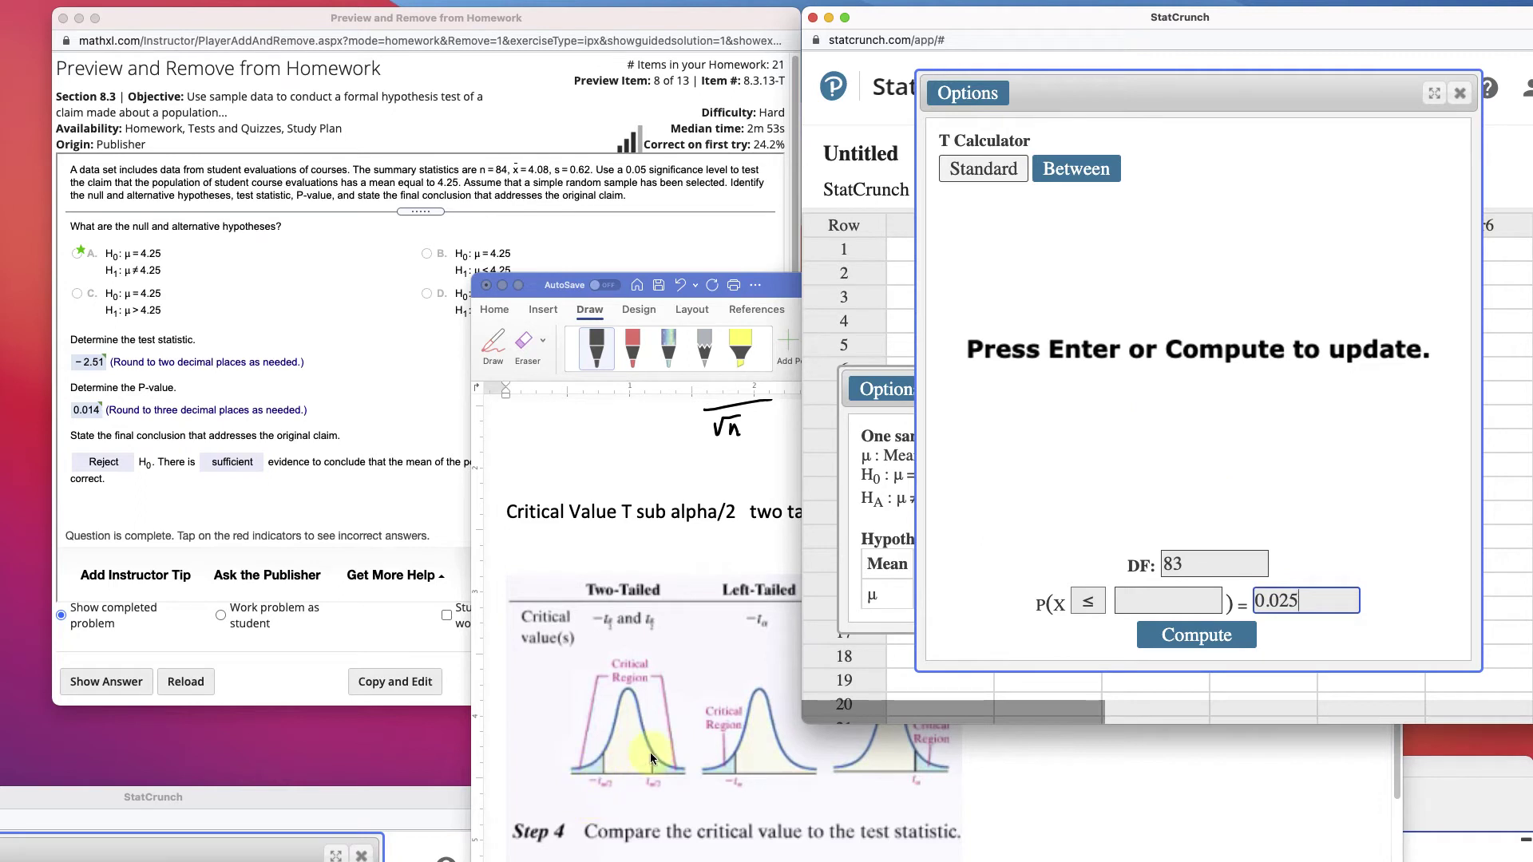
{"action": "left_click", "coordinate": [1184, 639]}
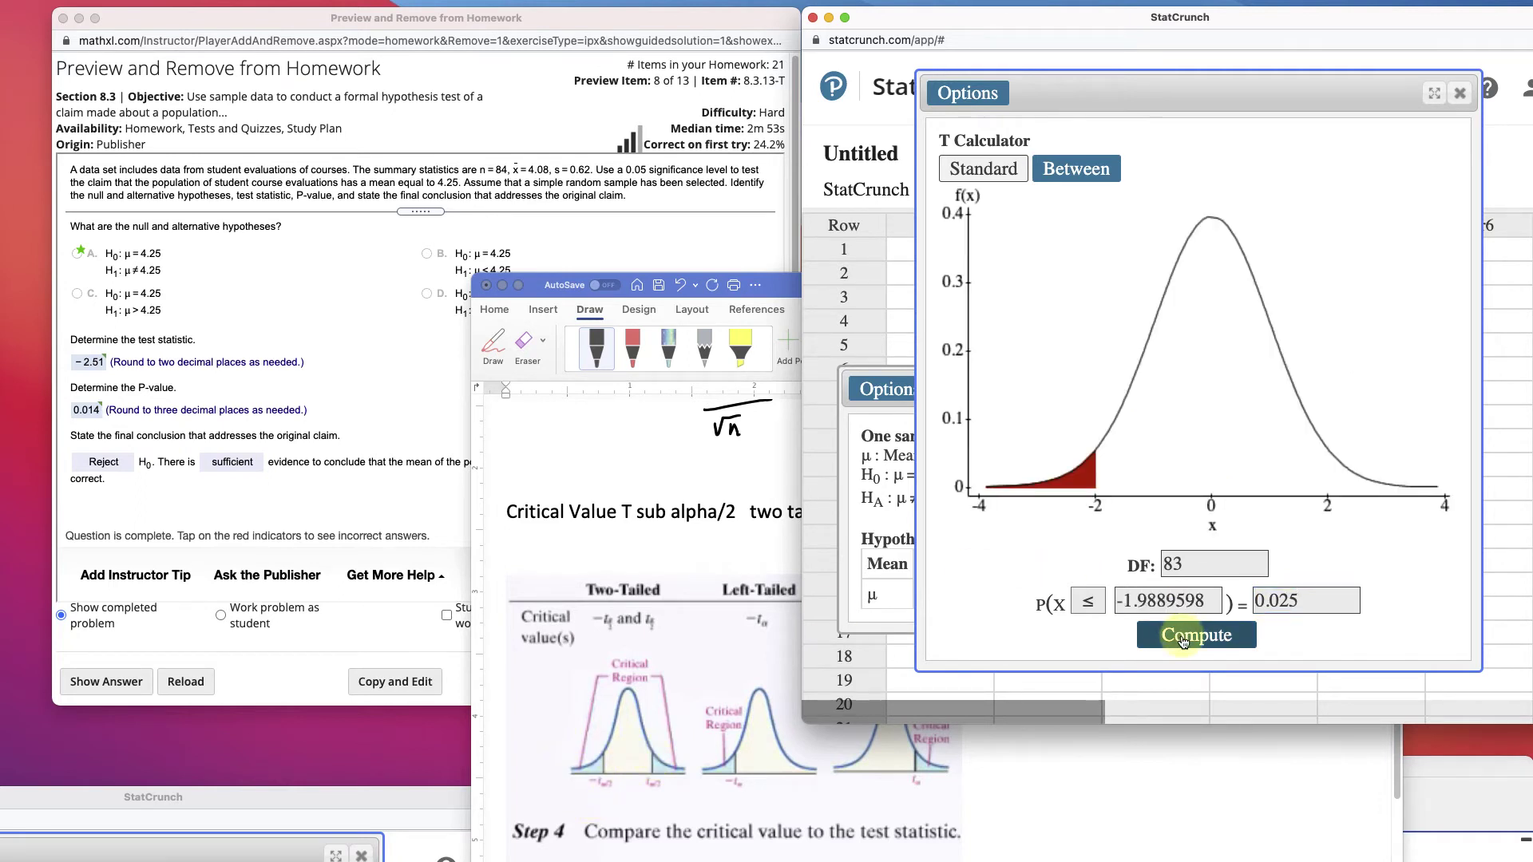
Arrange the StatCrunch T Calculator below the critical-value sentence in the Word document to compare the computed value with the table values
{"action": "left_click_drag", "start_coordinate": [1230, 91], "coordinate": [1164, 141]}
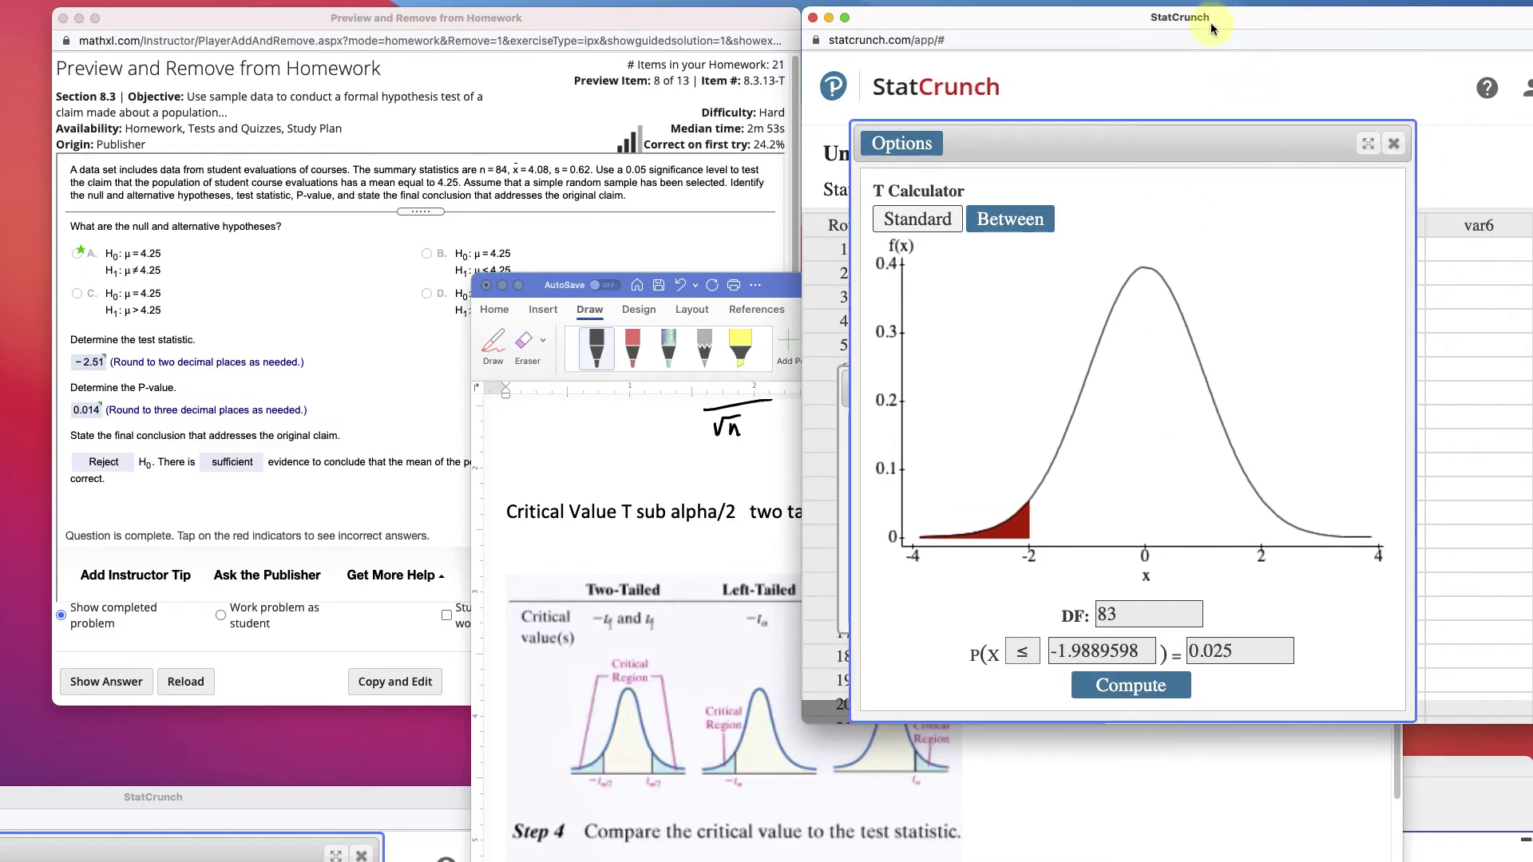
{"action": "left_click_drag", "start_coordinate": [1213, 26], "coordinate": [1254, 386]}
{"action": "double_click", "coordinate": [1202, 277]}
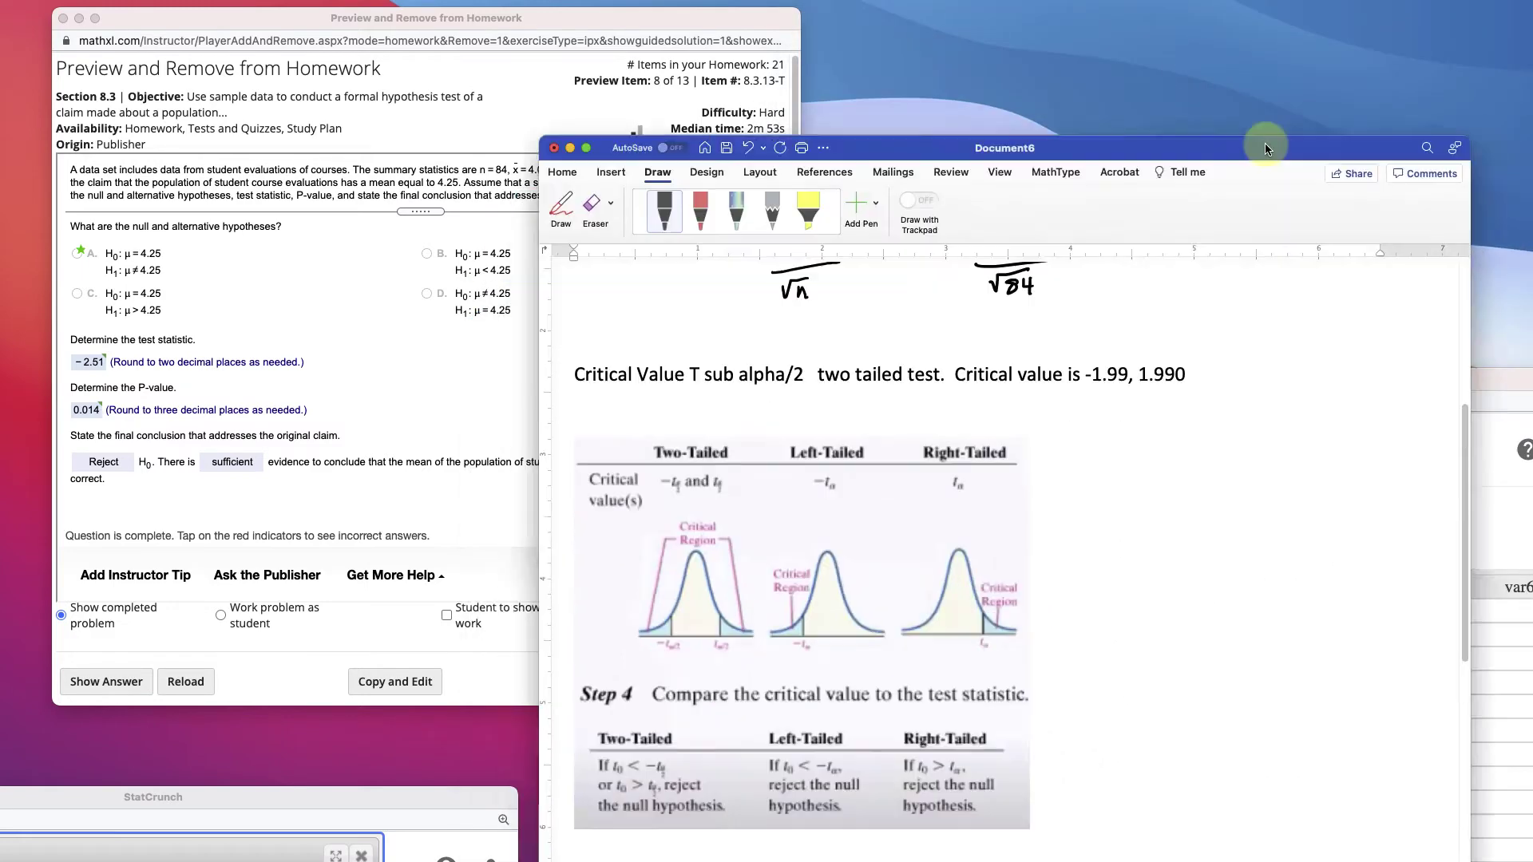
{"action": "left_click", "coordinate": [1316, 789]}
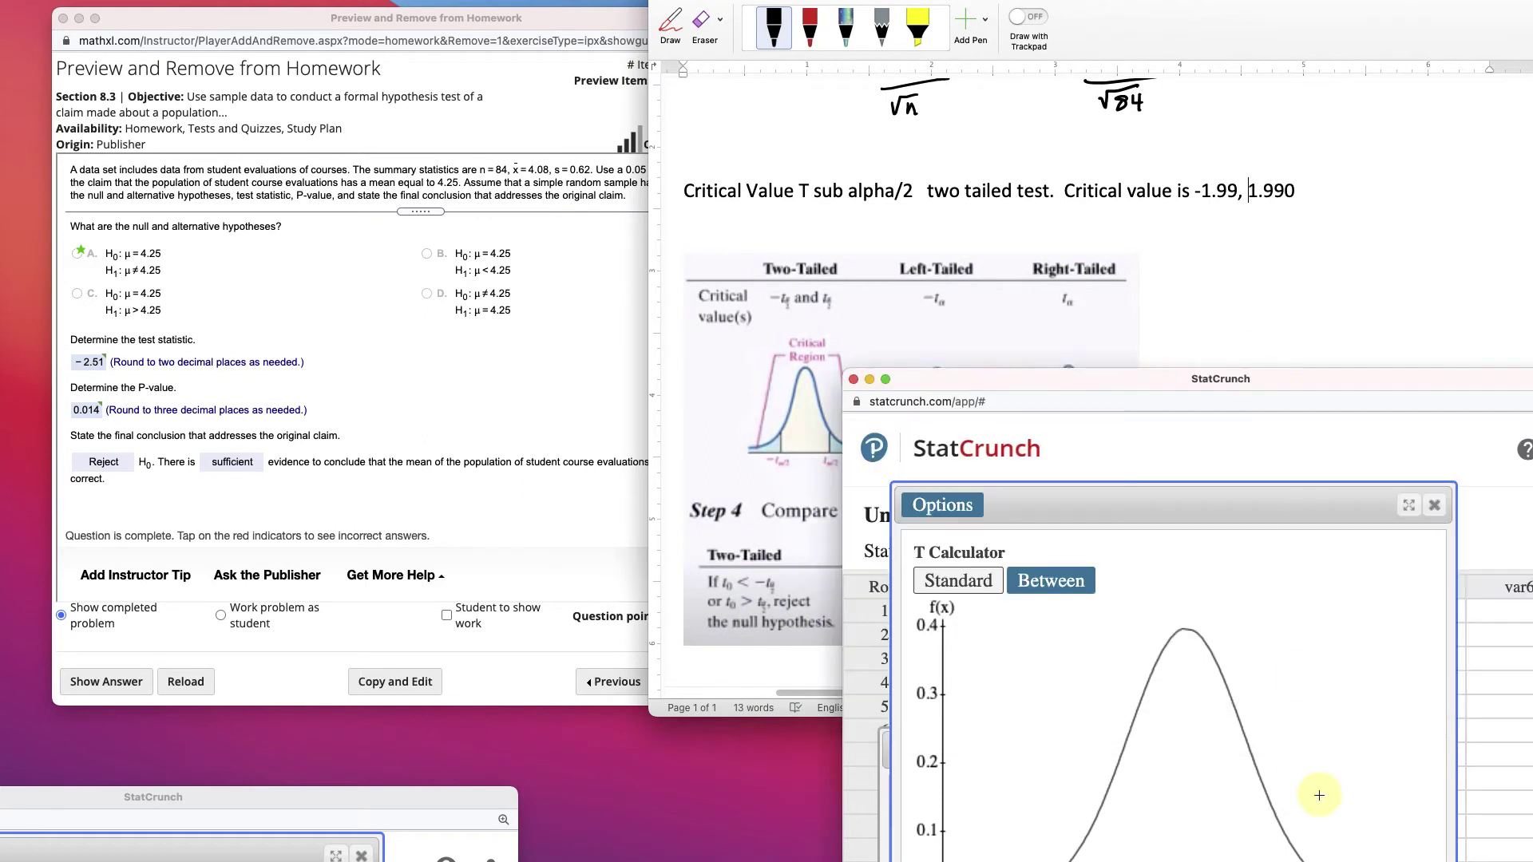
{"action": "left_click_drag", "start_coordinate": [1309, 381], "coordinate": [1156, 231]}
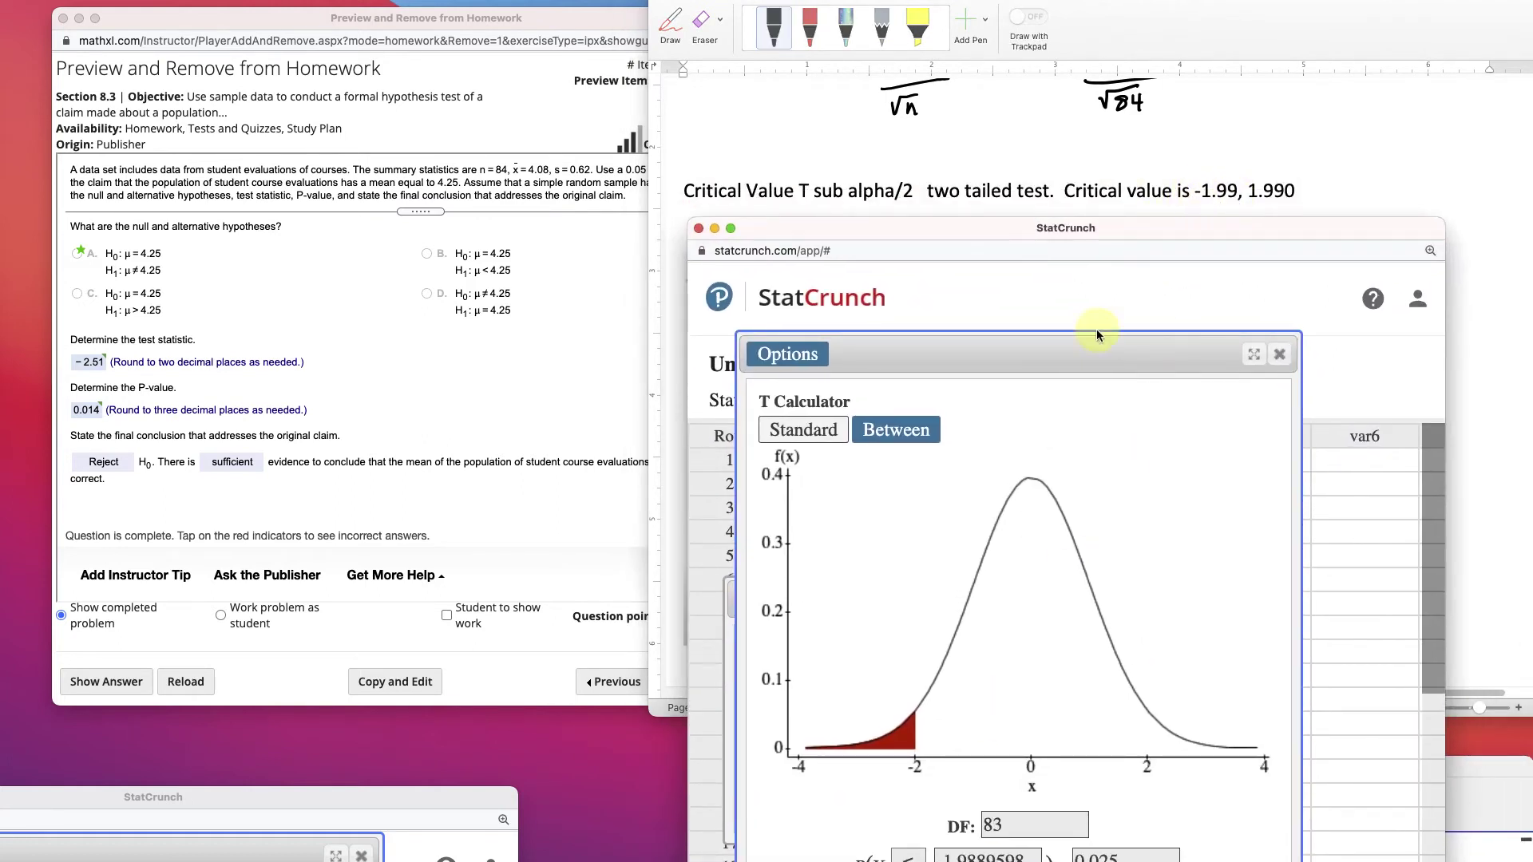
{"action": "left_click_drag", "start_coordinate": [1114, 238], "coordinate": [1116, 229]}
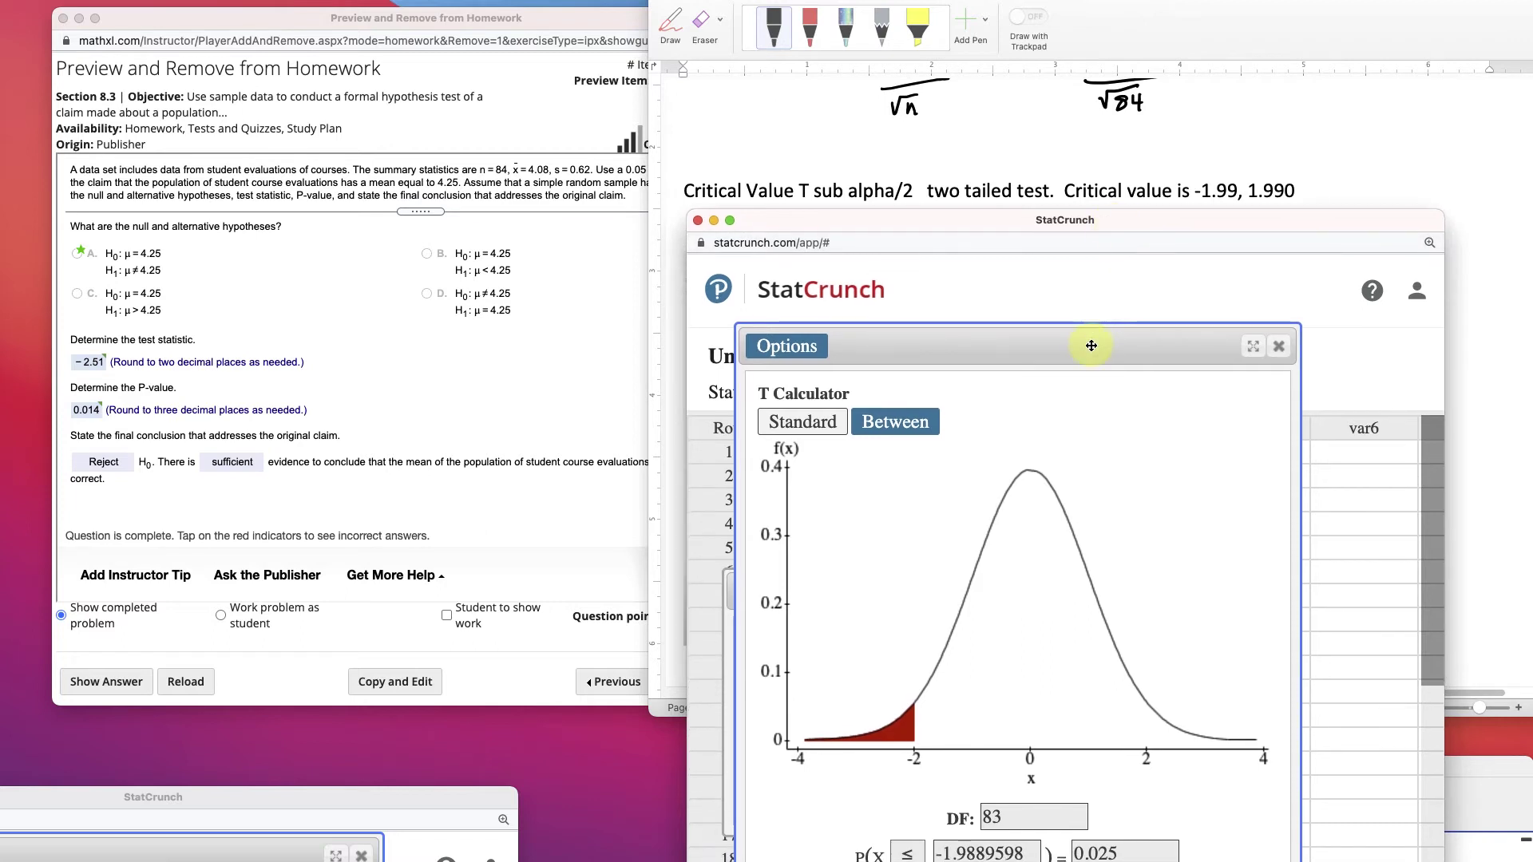
{"action": "left_click_drag", "start_coordinate": [1088, 346], "coordinate": [1098, 284]}
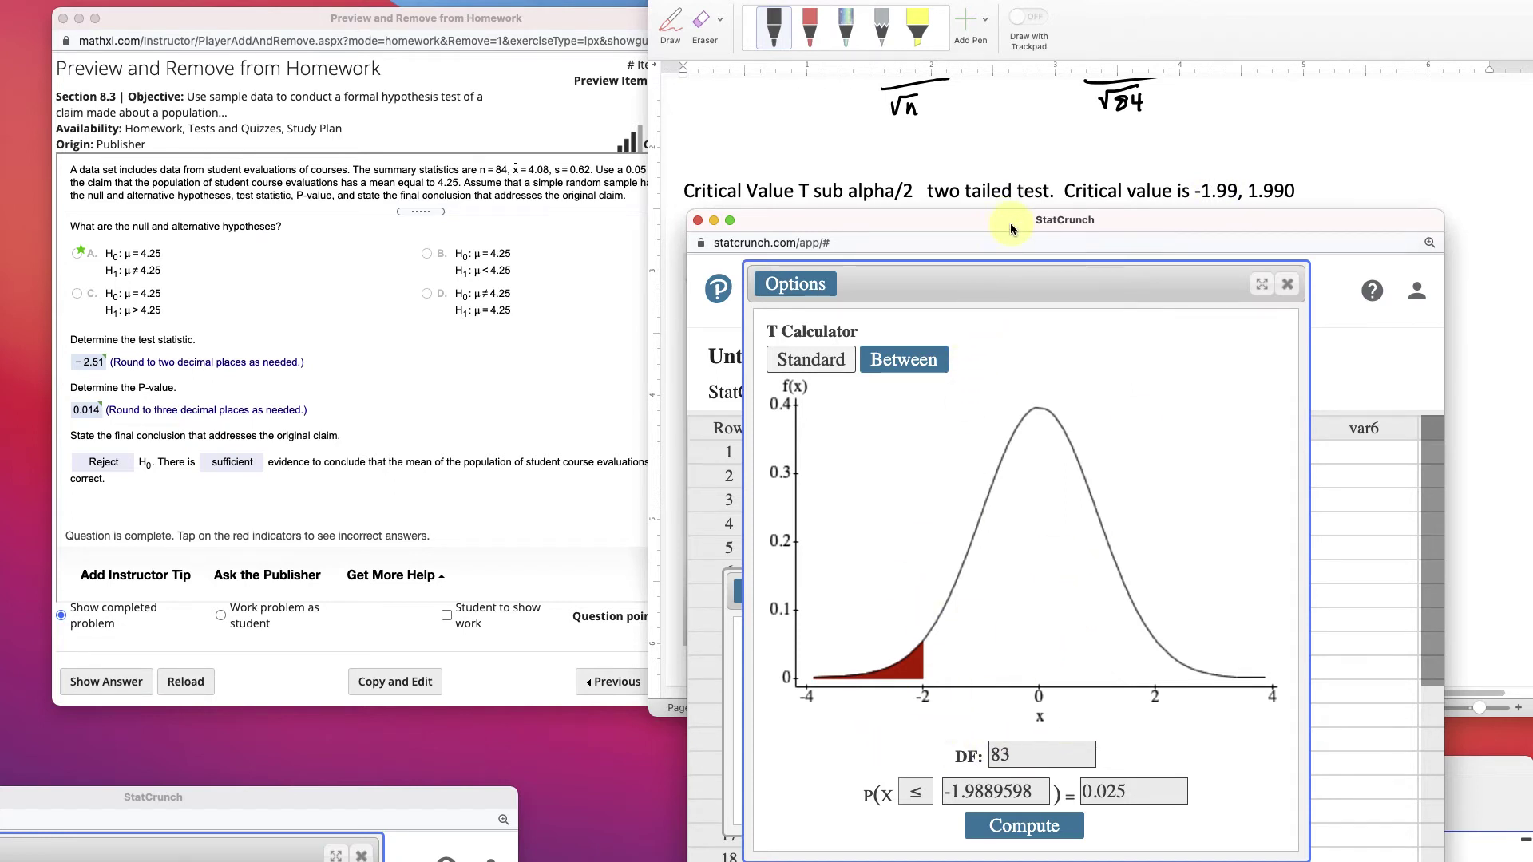
Arrange the T Calculator and the hypothesis test results so the T-Stat and the critical value can be compared
{"action": "left_click_drag", "start_coordinate": [996, 285], "coordinate": [1130, 288]}
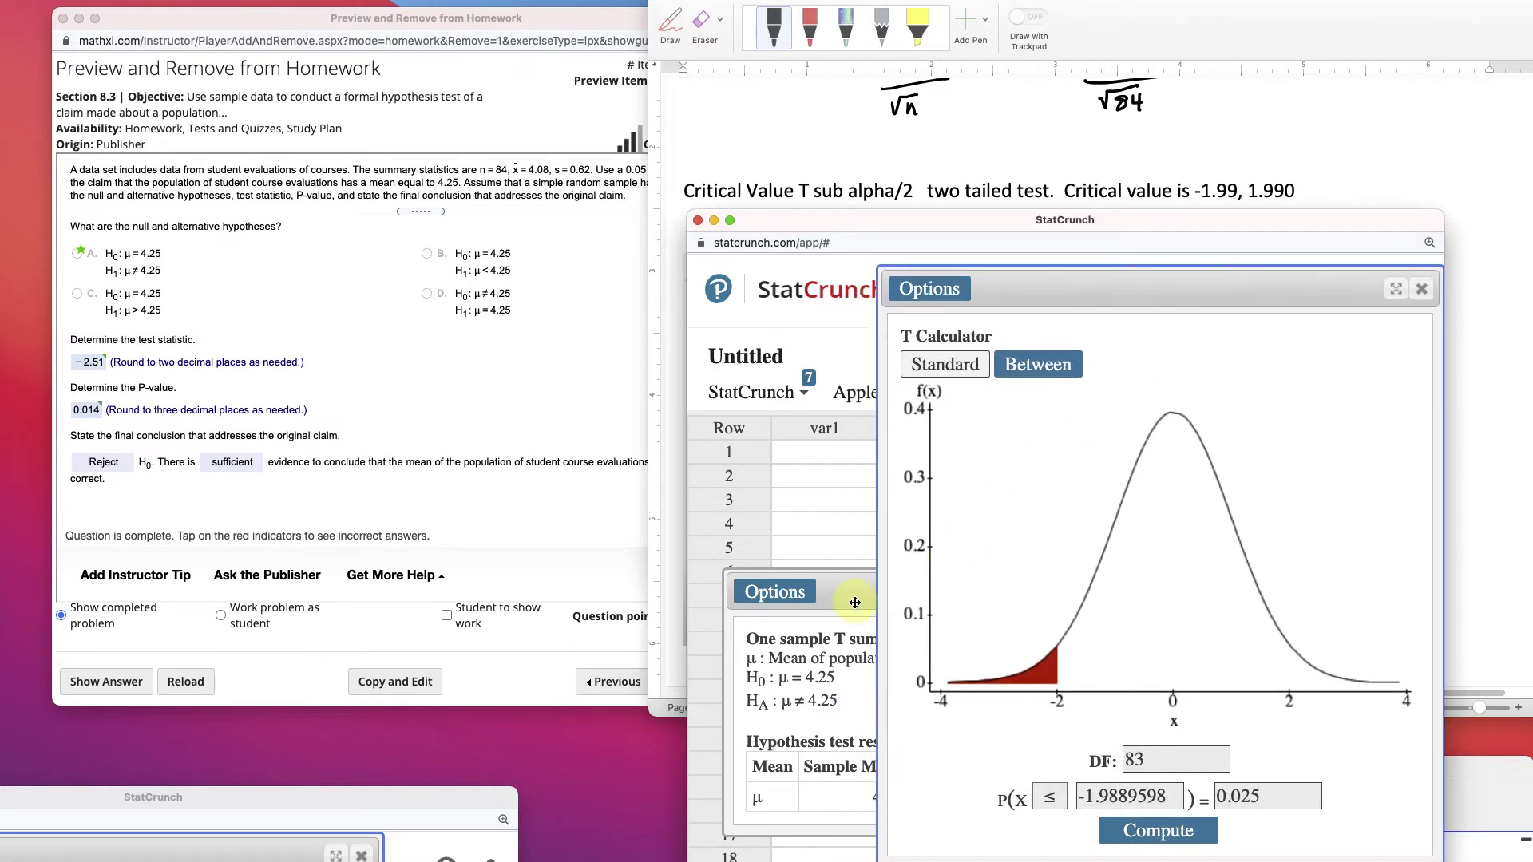
{"action": "left_click_drag", "start_coordinate": [854, 599], "coordinate": [847, 479]}
{"action": "left_click_drag", "start_coordinate": [1078, 480], "coordinate": [1131, 536]}
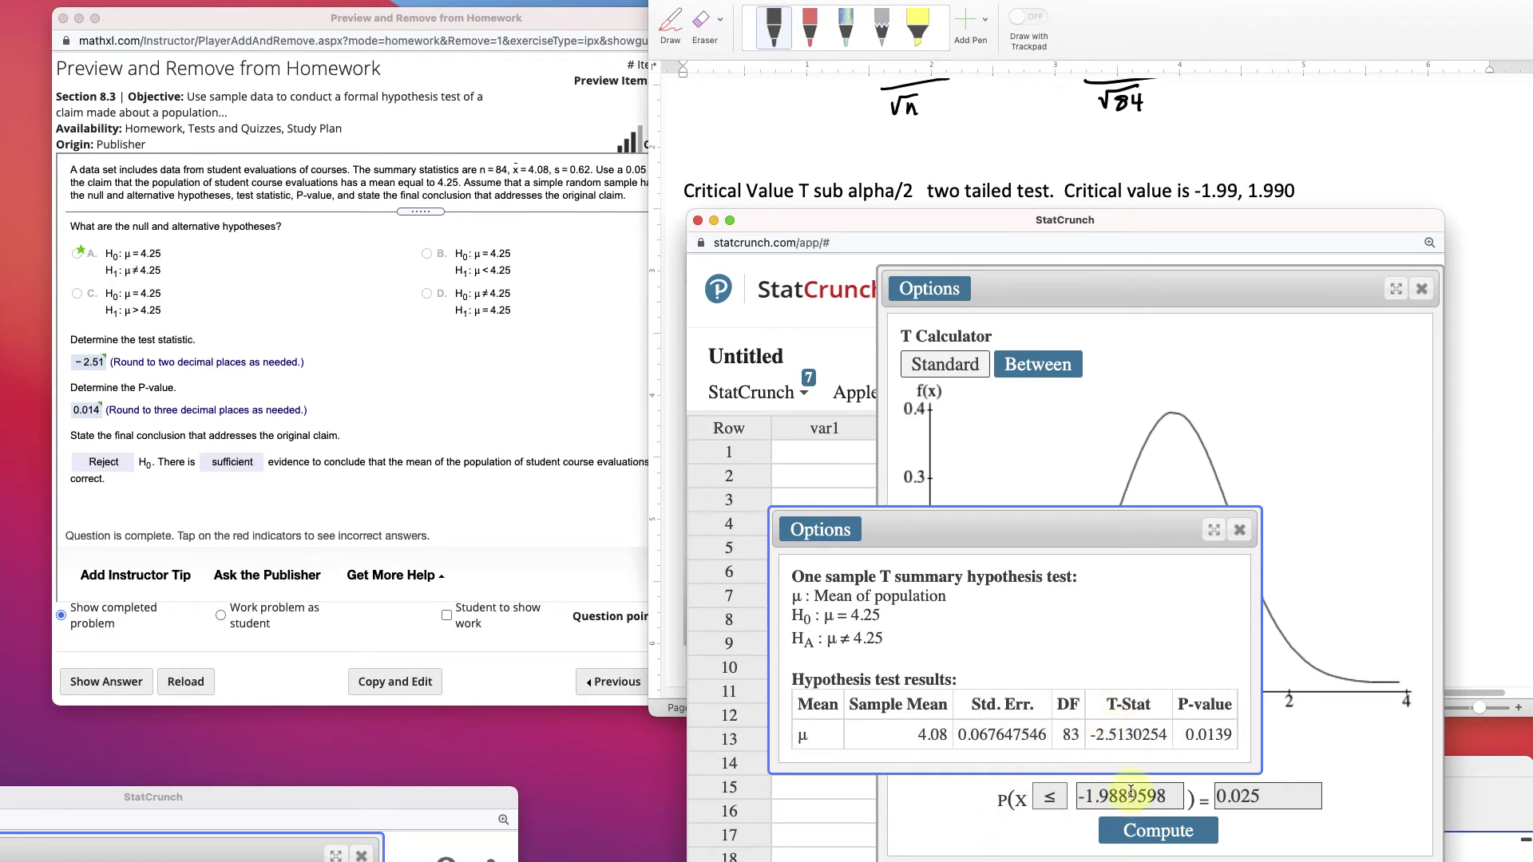
{"action": "mouse_move", "coordinate": [1147, 530]}
{"action": "left_mouse_down"}
{"action": "mouse_move", "coordinate": [1063, 492]}
{"action": "mouse_move", "coordinate": [1106, 279]}
{"action": "left_mouse_up"}
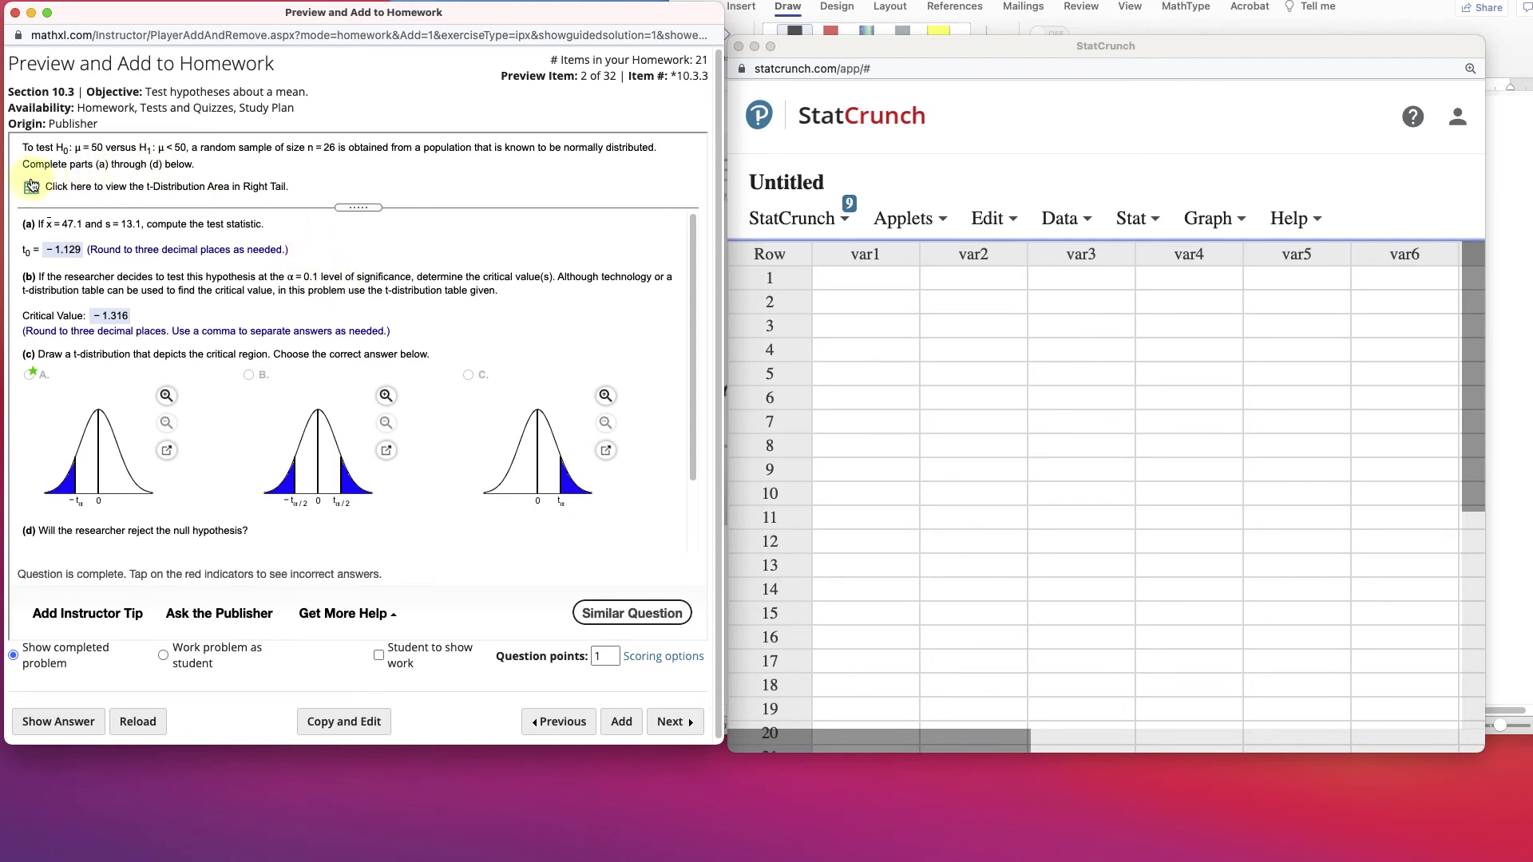
Start a one-sample T test from summary data with sample mean 47.1, standard deviation 13.1 and sample size 26
{"action": "left_click", "coordinate": [1065, 146]}
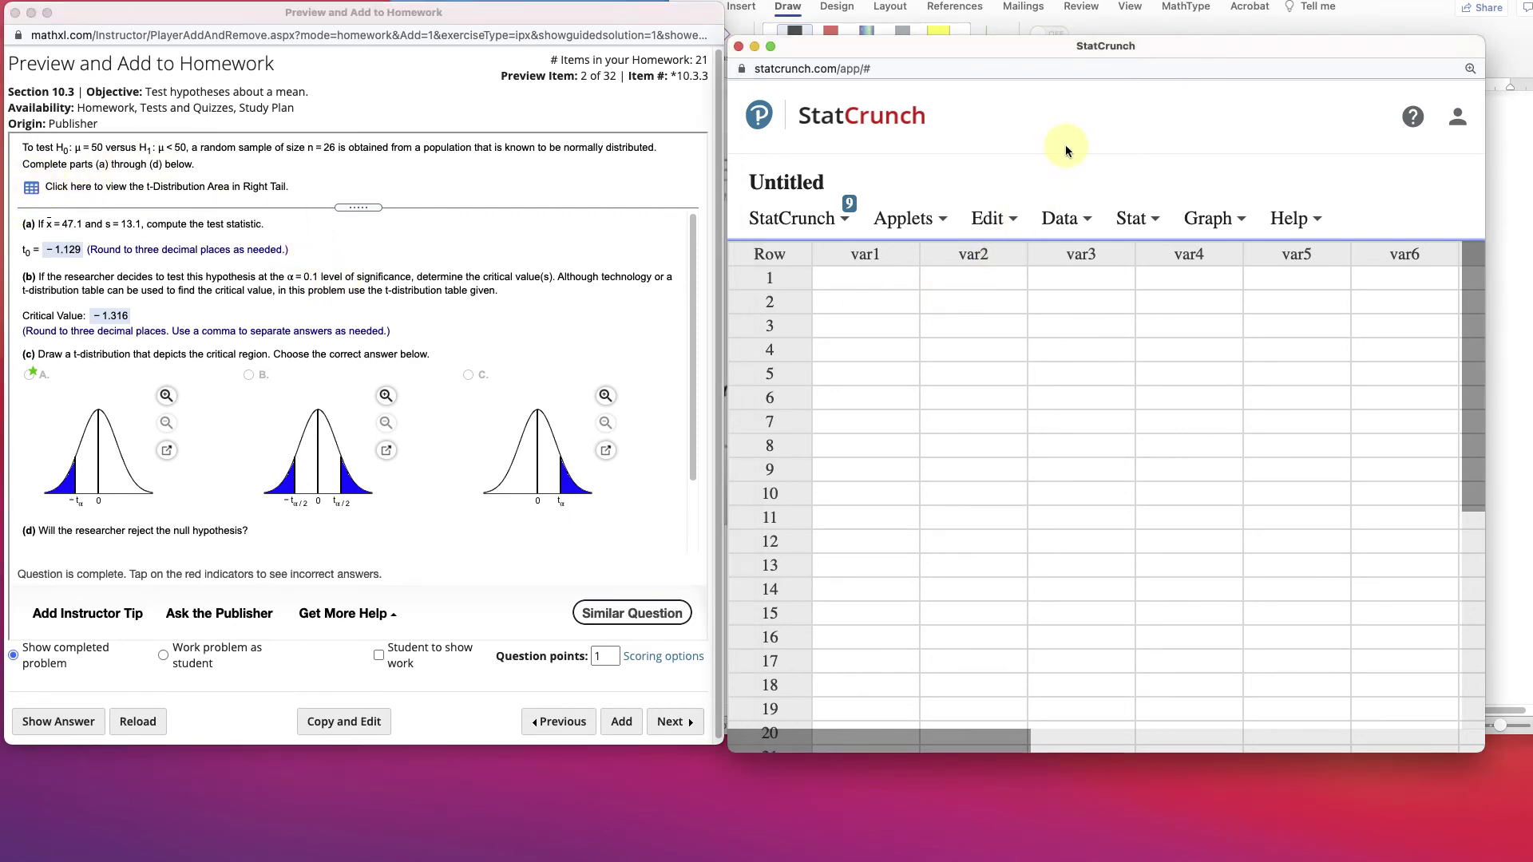
{"action": "left_click", "coordinate": [1154, 209]}
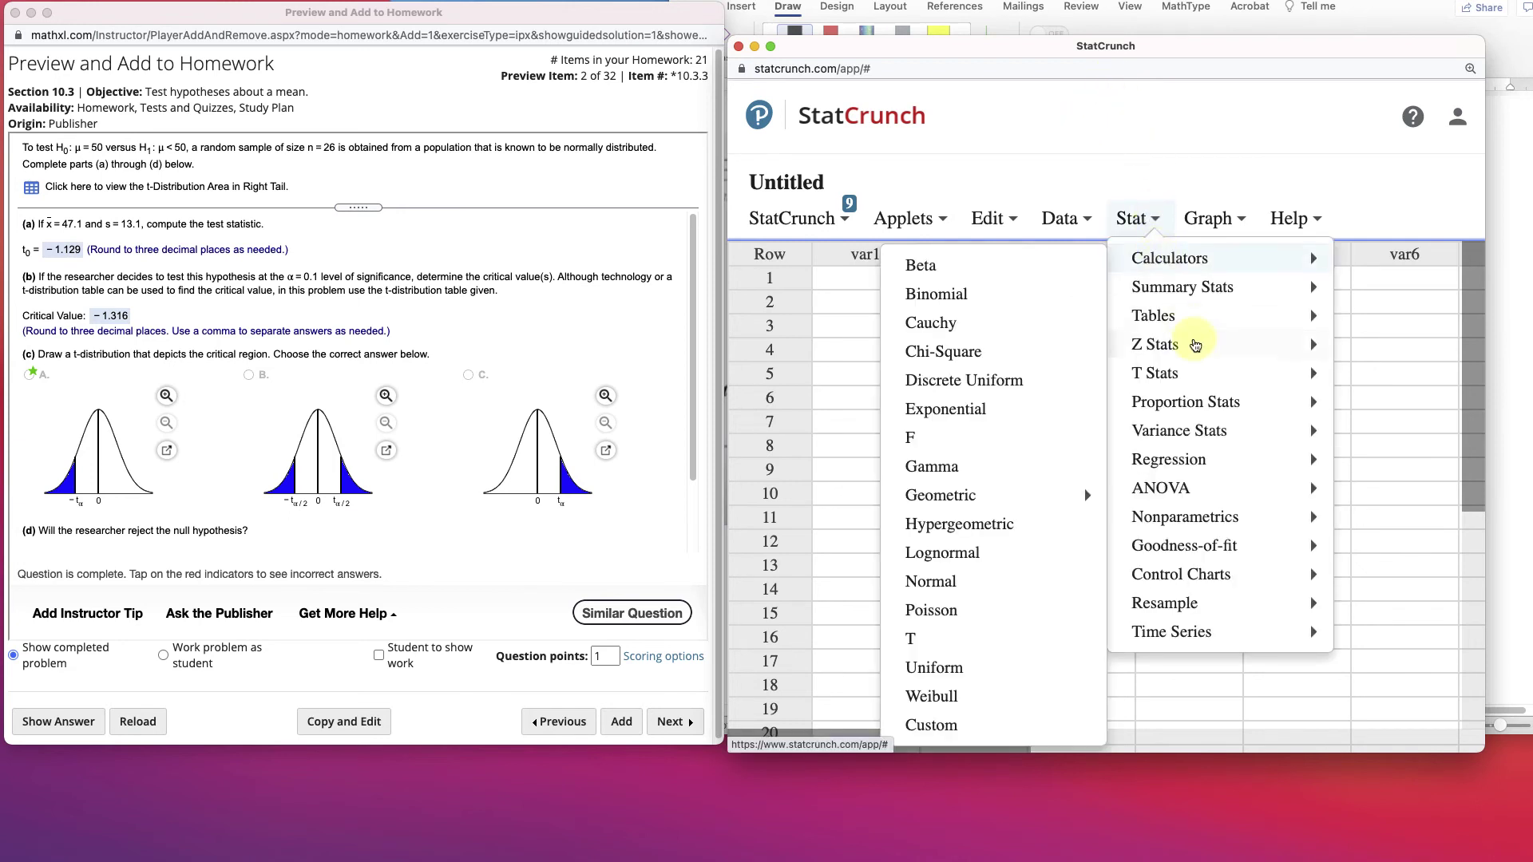
{"action": "mouse_move", "coordinate": [1194, 377]}
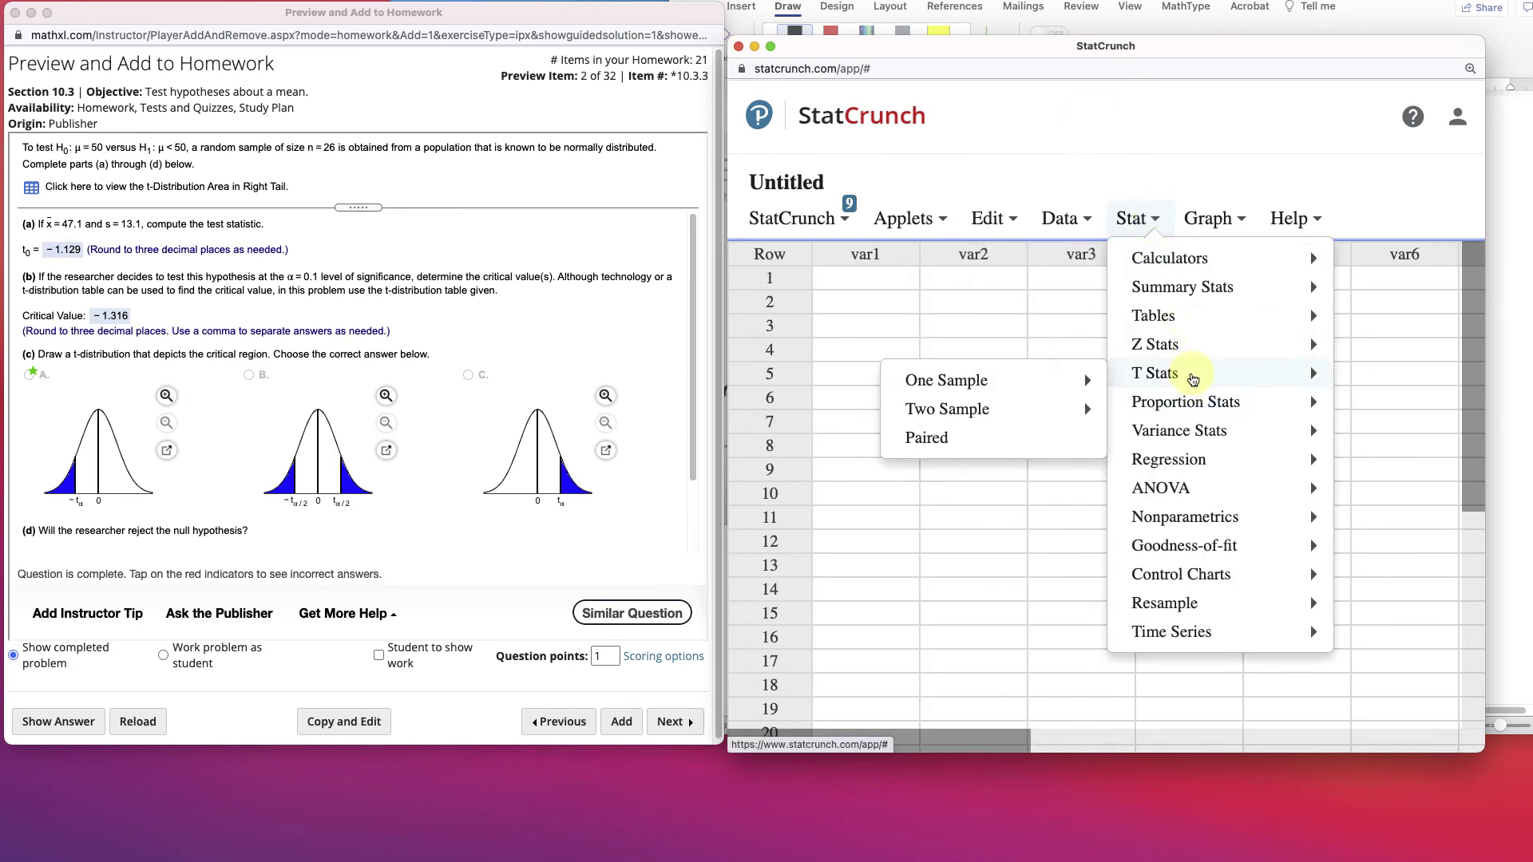
{"action": "mouse_move", "coordinate": [1035, 381]}
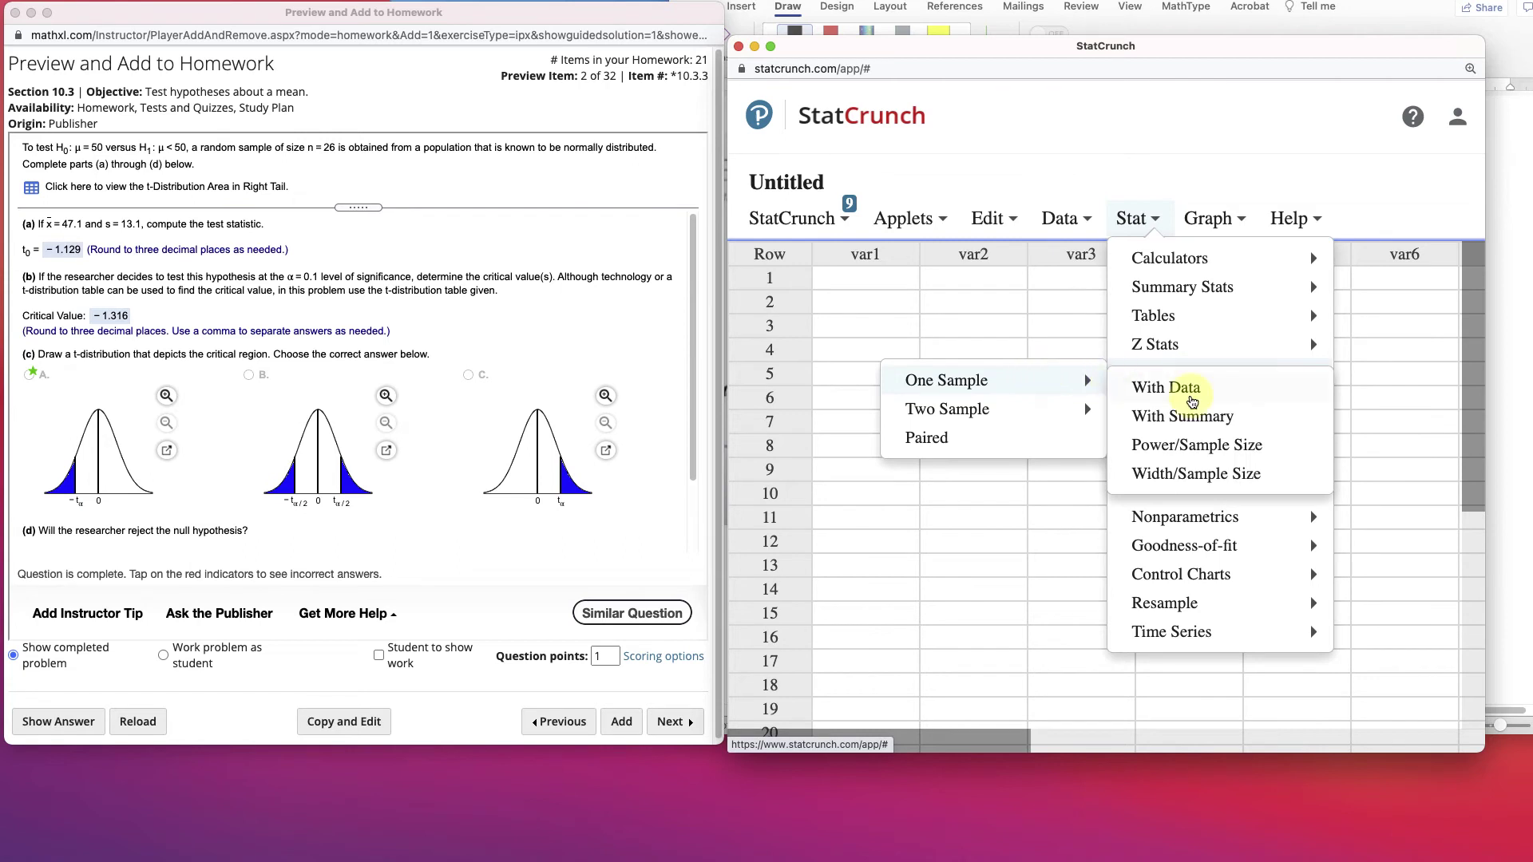
{"action": "left_click", "coordinate": [1190, 415]}
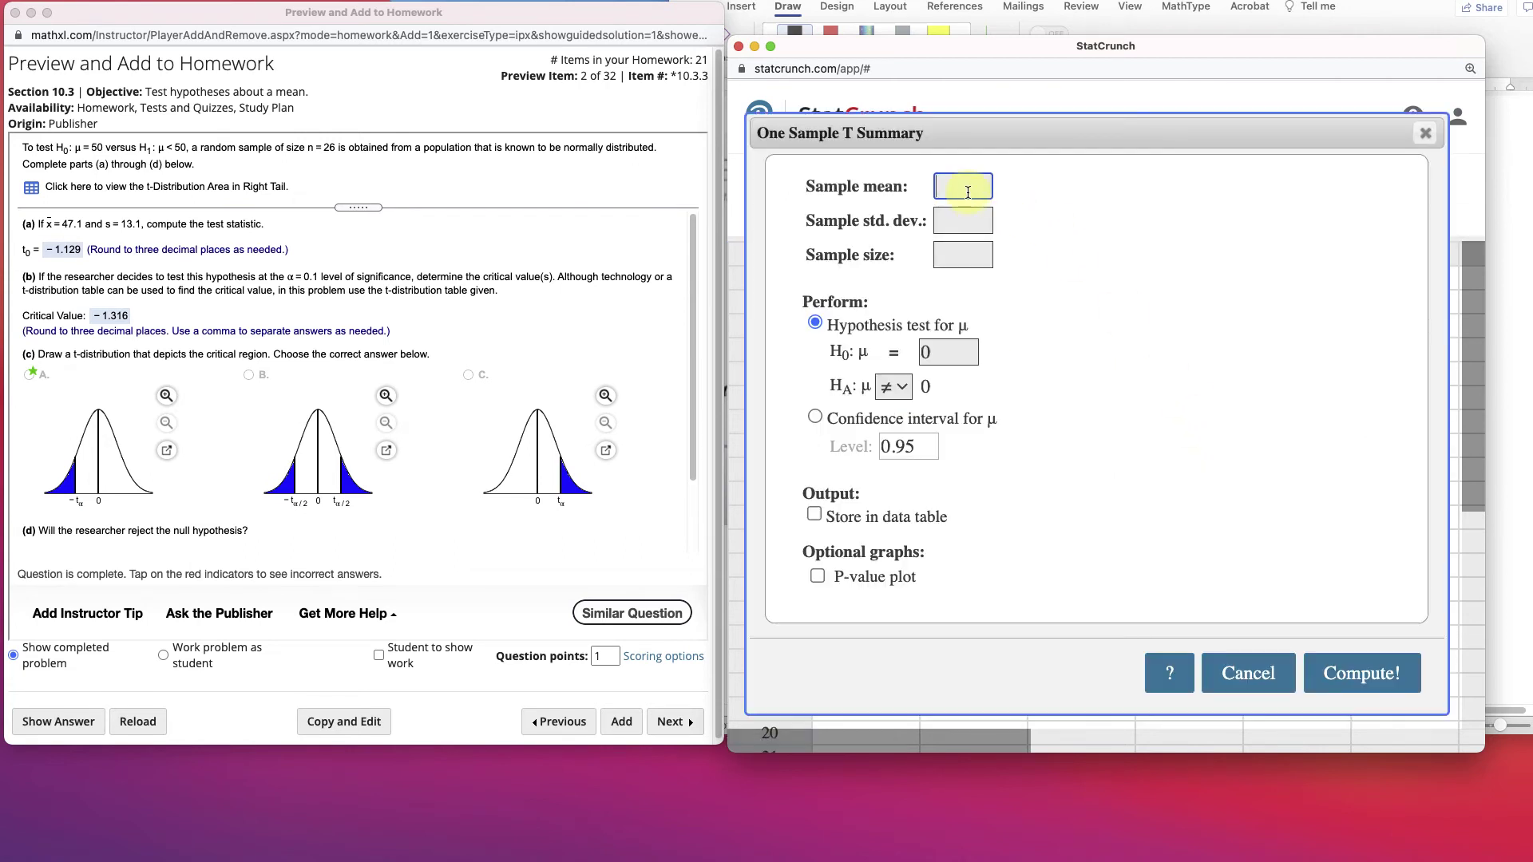
{"action": "type", "text": "47.1"}
{"action": "key", "text": "Tab"}
{"action": "type", "text": "13.1"}
{"action": "key", "text": "Tab"}
{"action": "type", "text": "26"}
Compute the hypothesis test with null mean 50 and the < alternative, and move the results to the upper part of StatCrunch
{"action": "left_click_drag", "start_coordinate": [955, 353], "coordinate": [899, 349]}
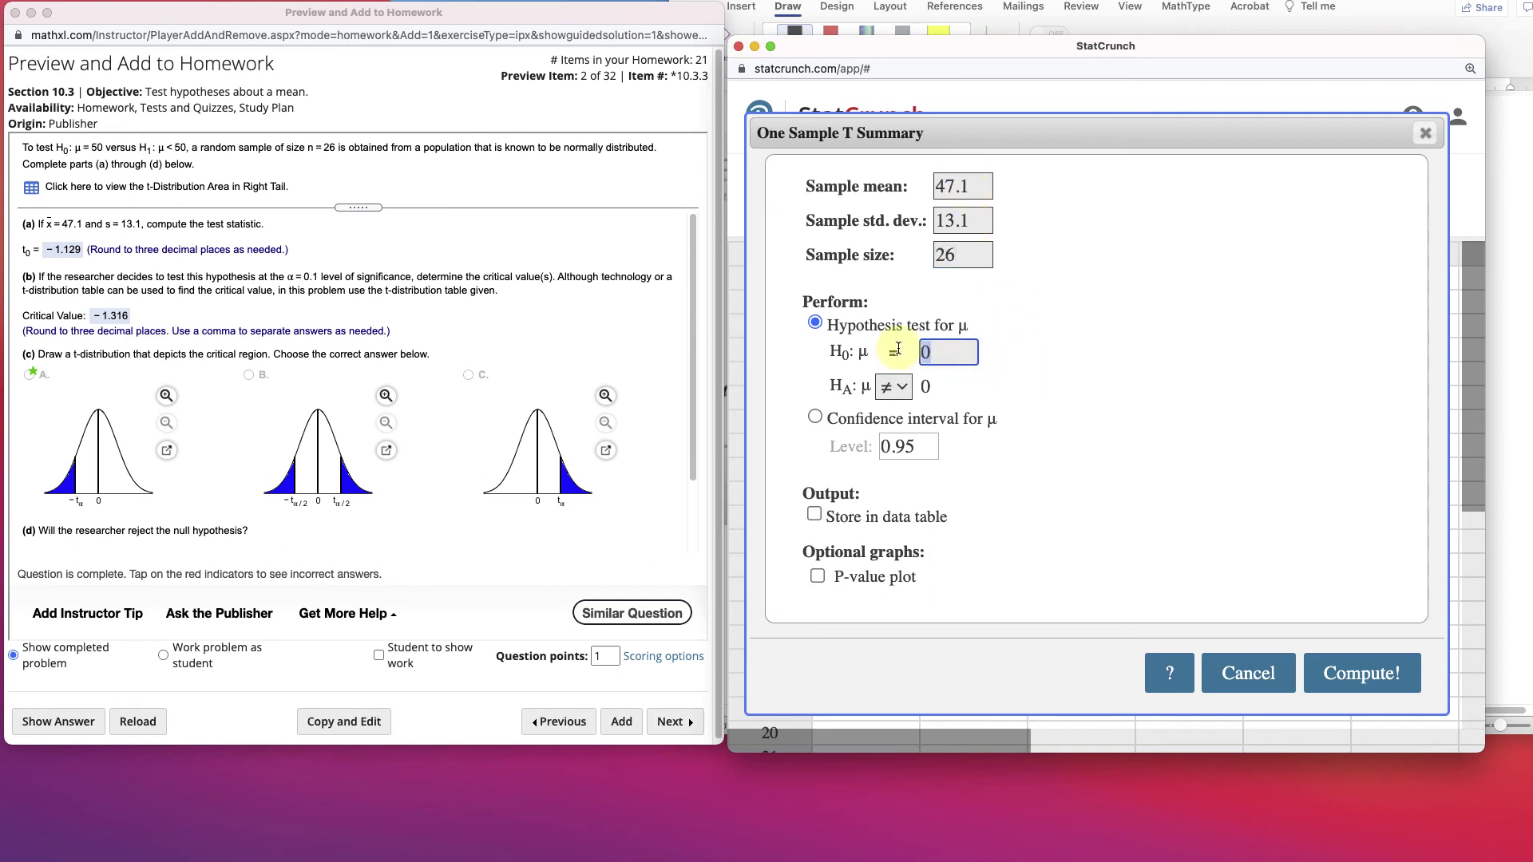
{"action": "type", "text": "50"}
{"action": "left_click", "coordinate": [899, 400]}
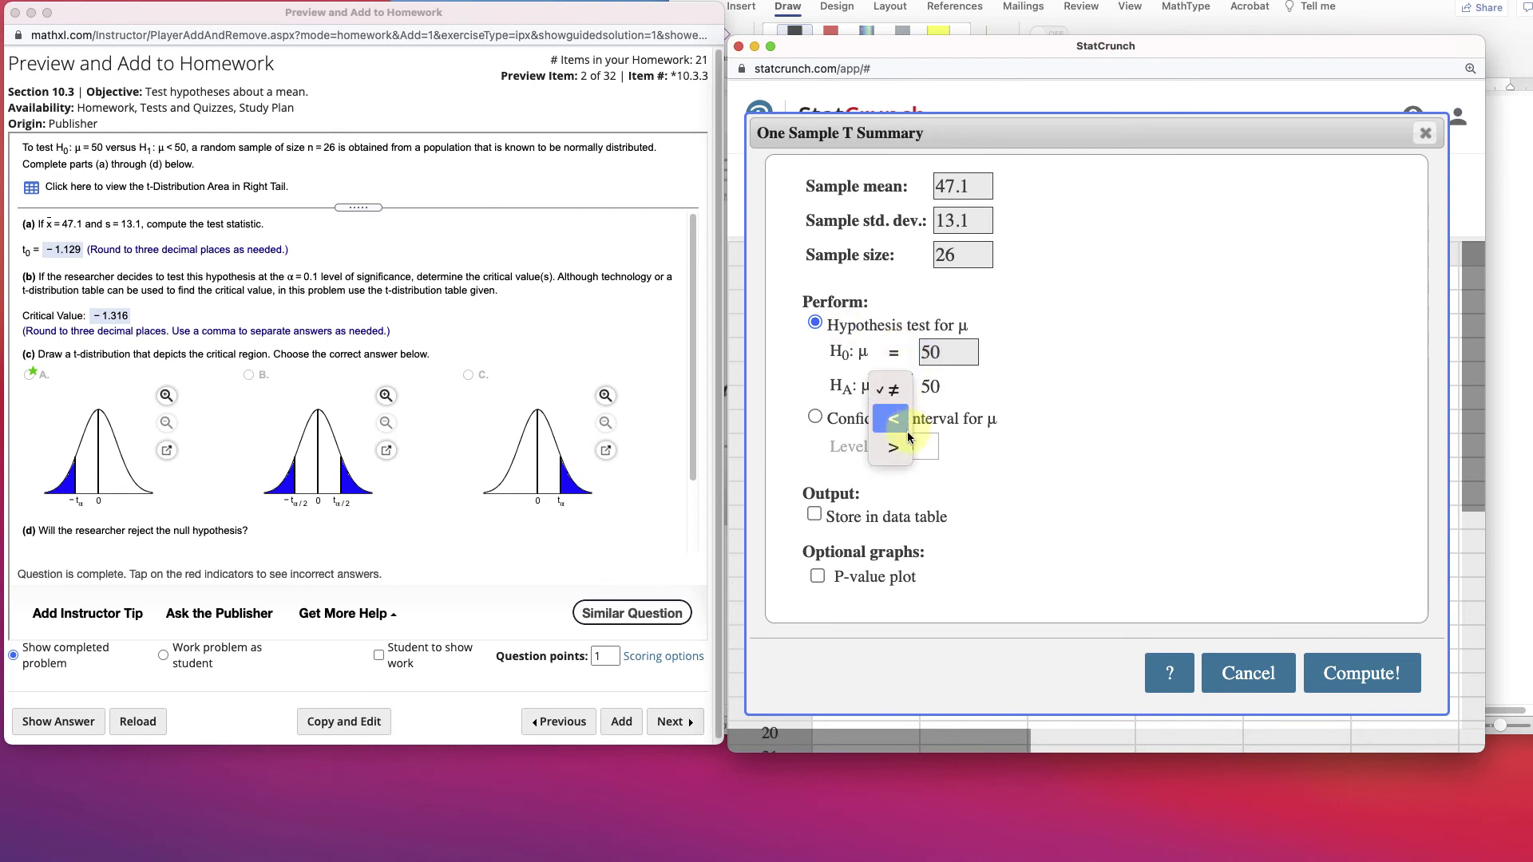
{"action": "left_click", "coordinate": [894, 421]}
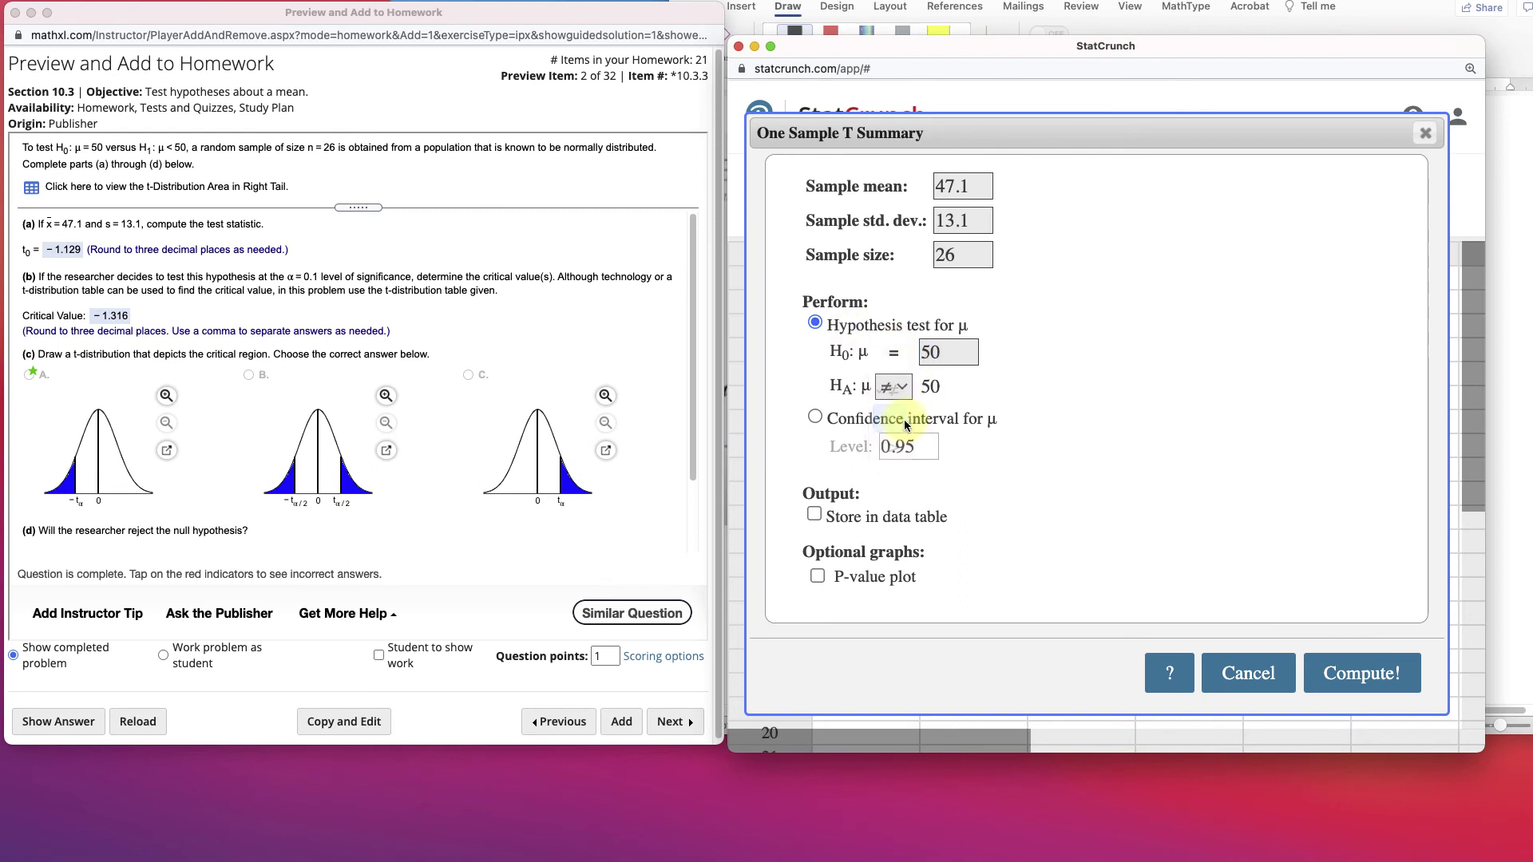
{"action": "left_click", "coordinate": [1339, 668]}
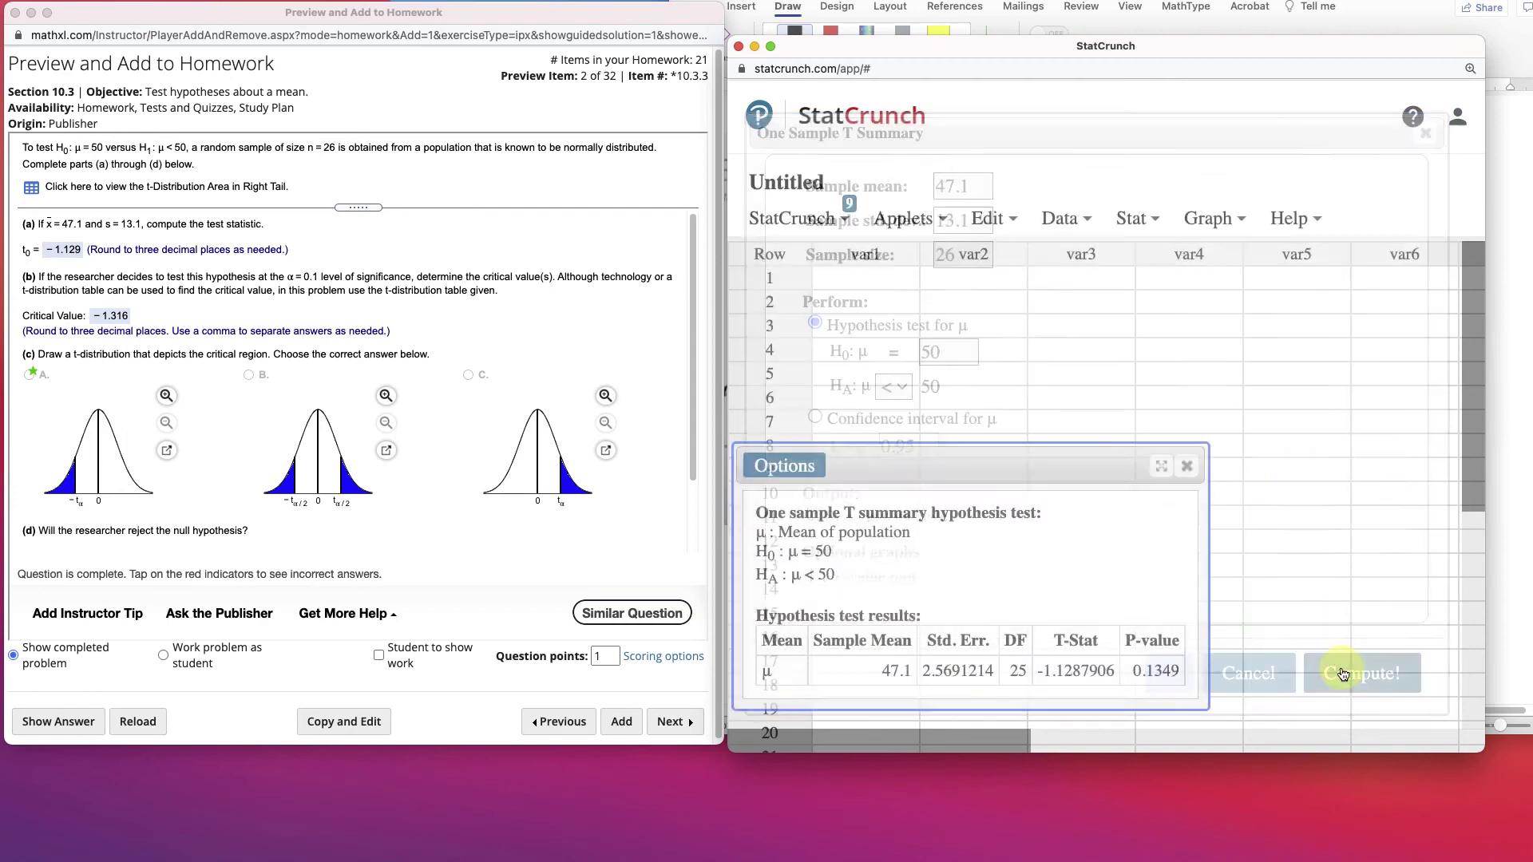
{"action": "left_click_drag", "start_coordinate": [1112, 458], "coordinate": [1095, 145]}
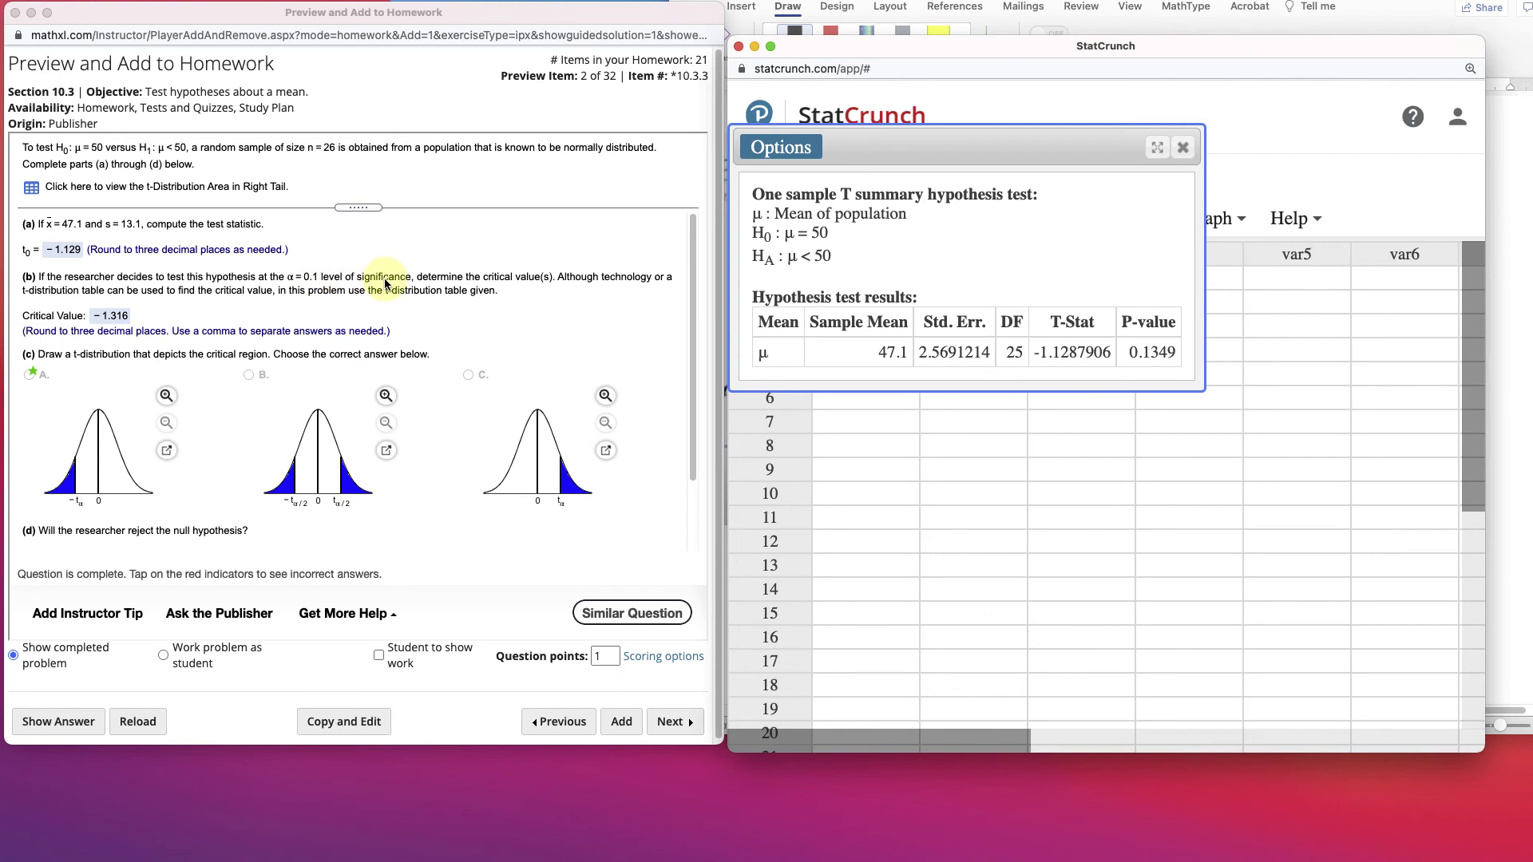
Consult the left-tailed critical region diagram in Word below the StatCrunch results, and return to StatCrunch
{"action": "left_click", "coordinate": [1056, 7]}
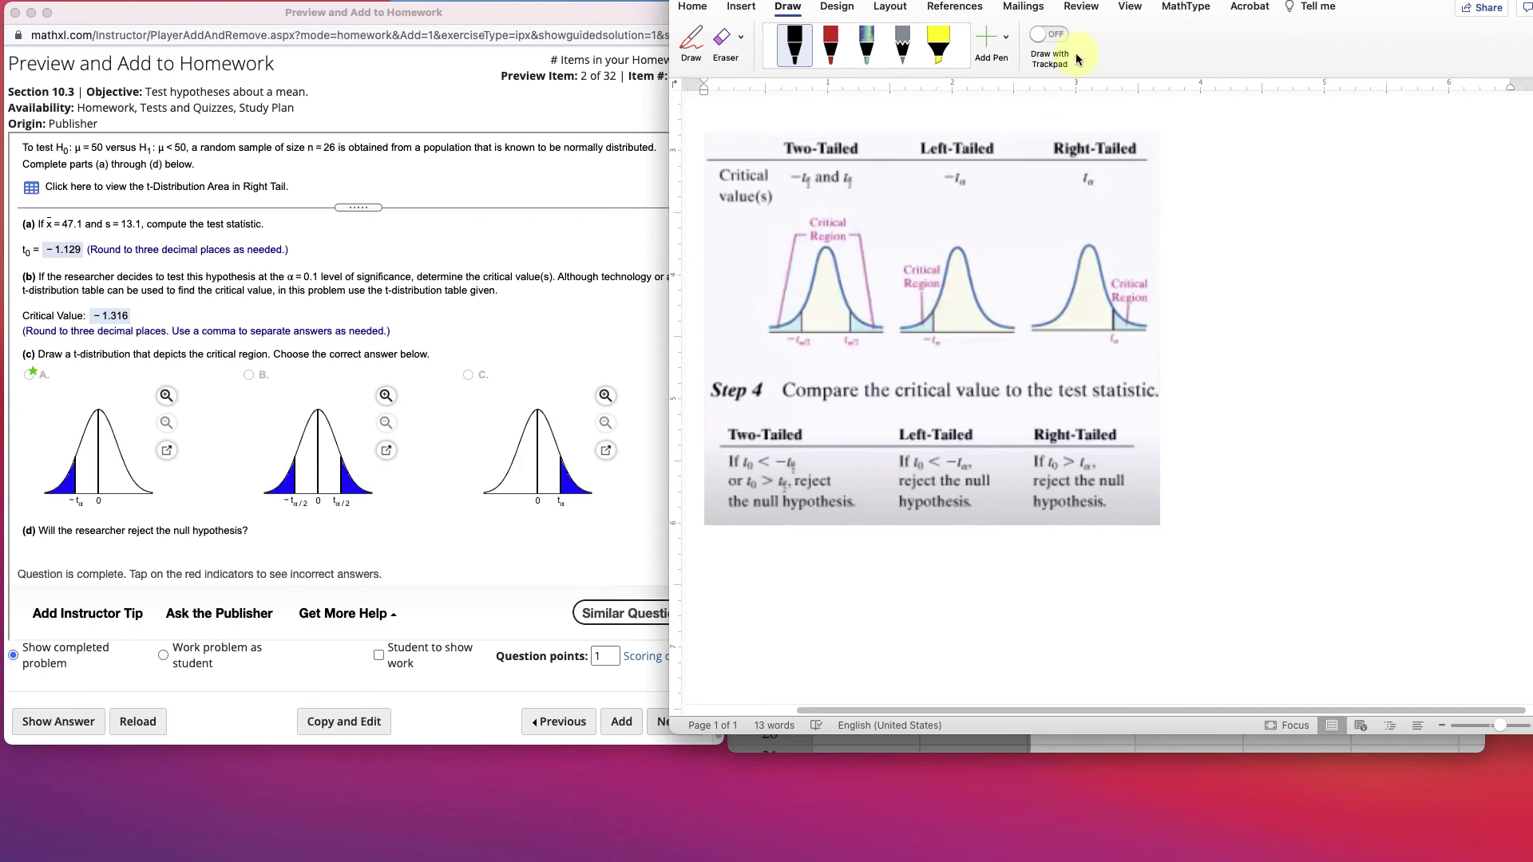
{"action": "left_click_drag", "start_coordinate": [1133, 2], "coordinate": [1128, 416]}
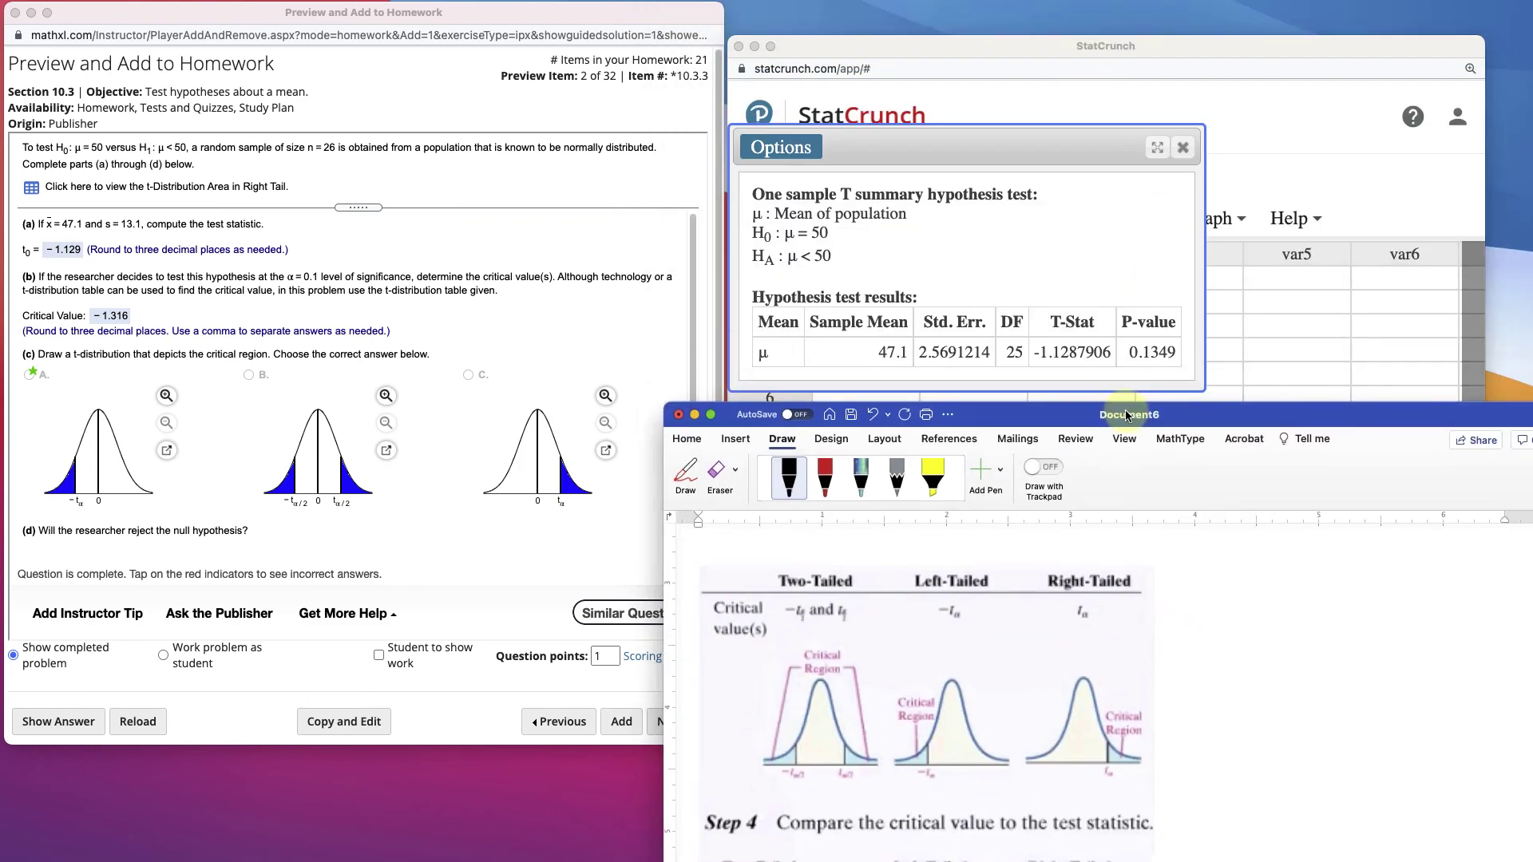
{"action": "left_click", "coordinate": [1116, 190]}
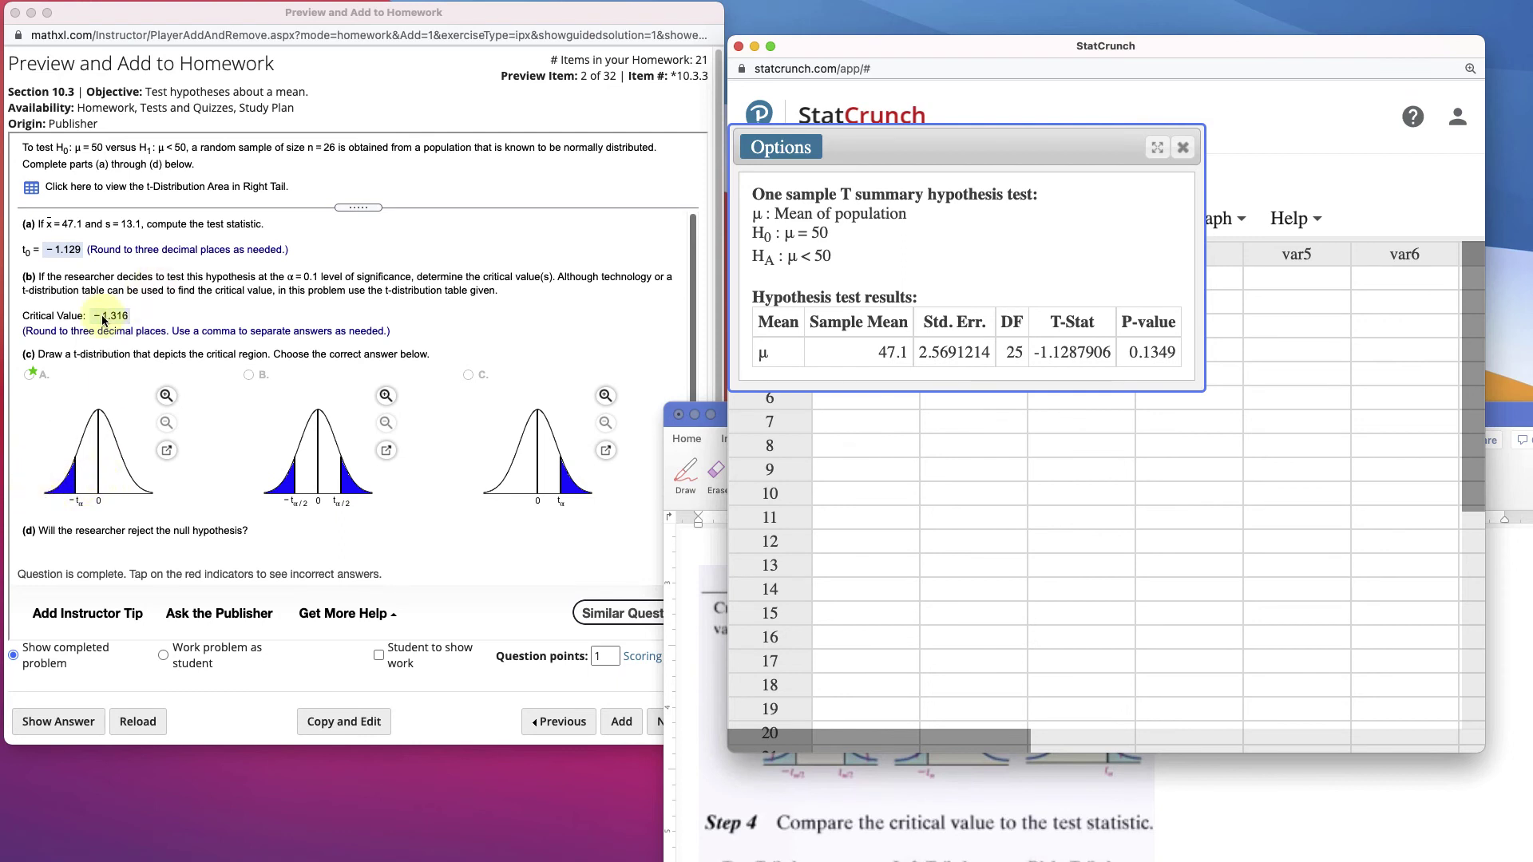
Move the test results off StatCrunch's menus and open the T distribution calculator
{"action": "left_click_drag", "start_coordinate": [1147, 137], "coordinate": [1182, 280]}
{"action": "left_click", "coordinate": [1144, 218]}
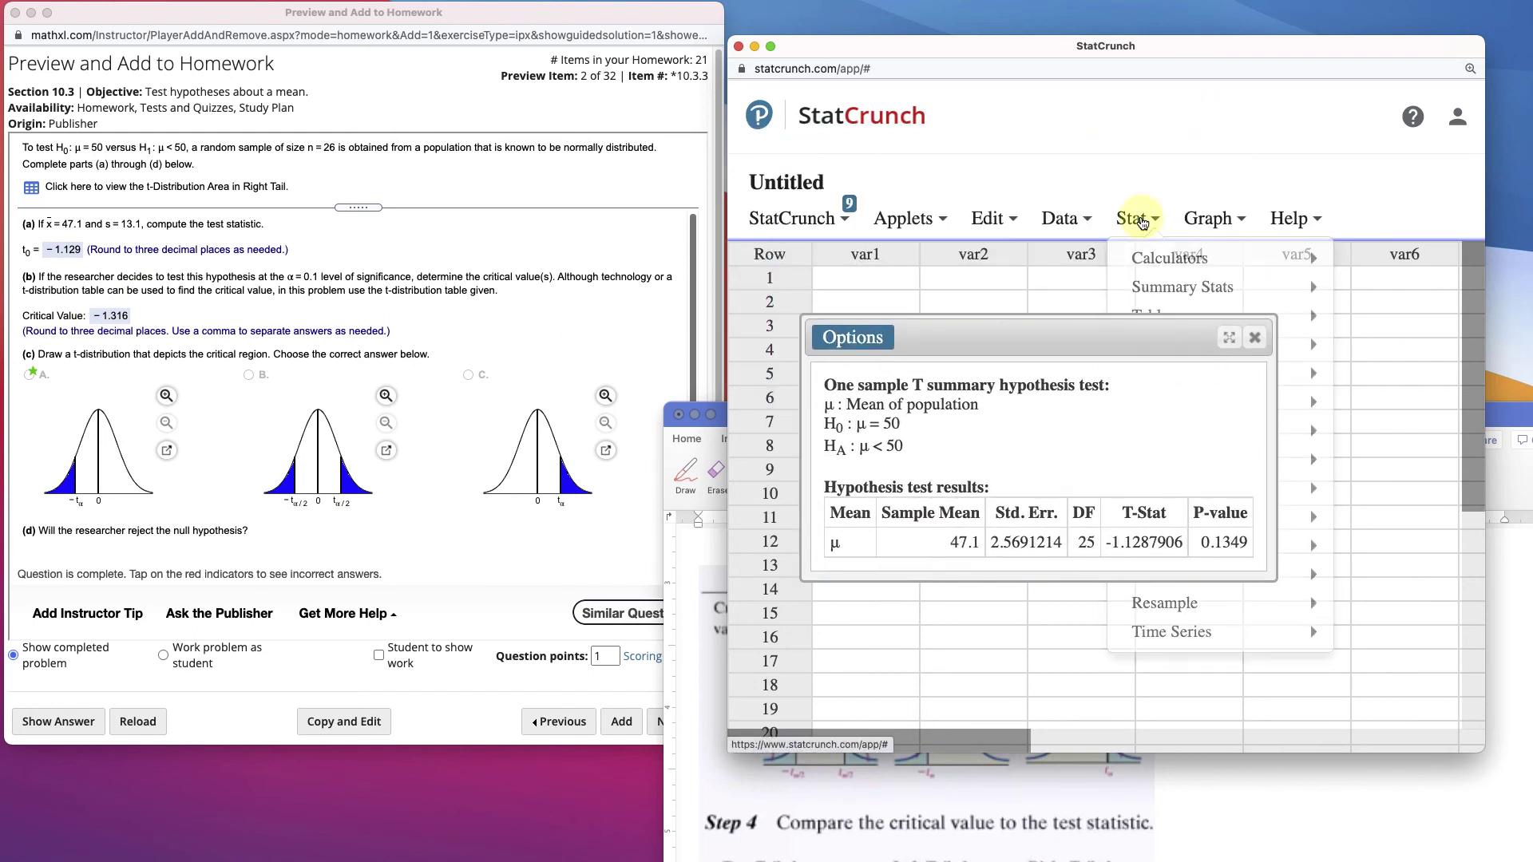
{"action": "left_click", "coordinate": [1149, 219]}
{"action": "left_click", "coordinate": [1153, 220]}
{"action": "mouse_move", "coordinate": [1163, 256]}
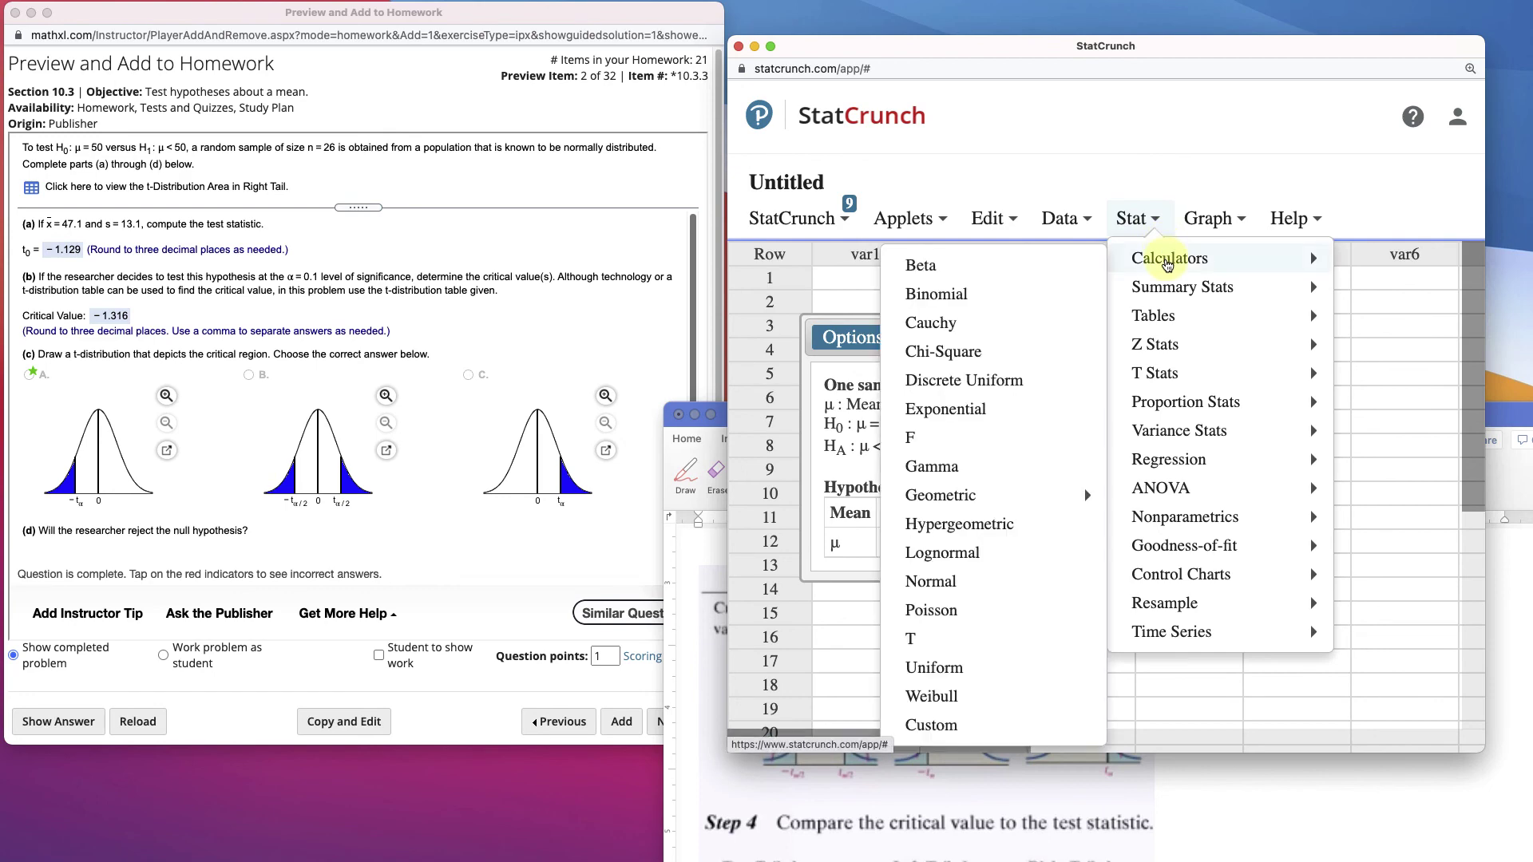
{"action": "left_click", "coordinate": [962, 639]}
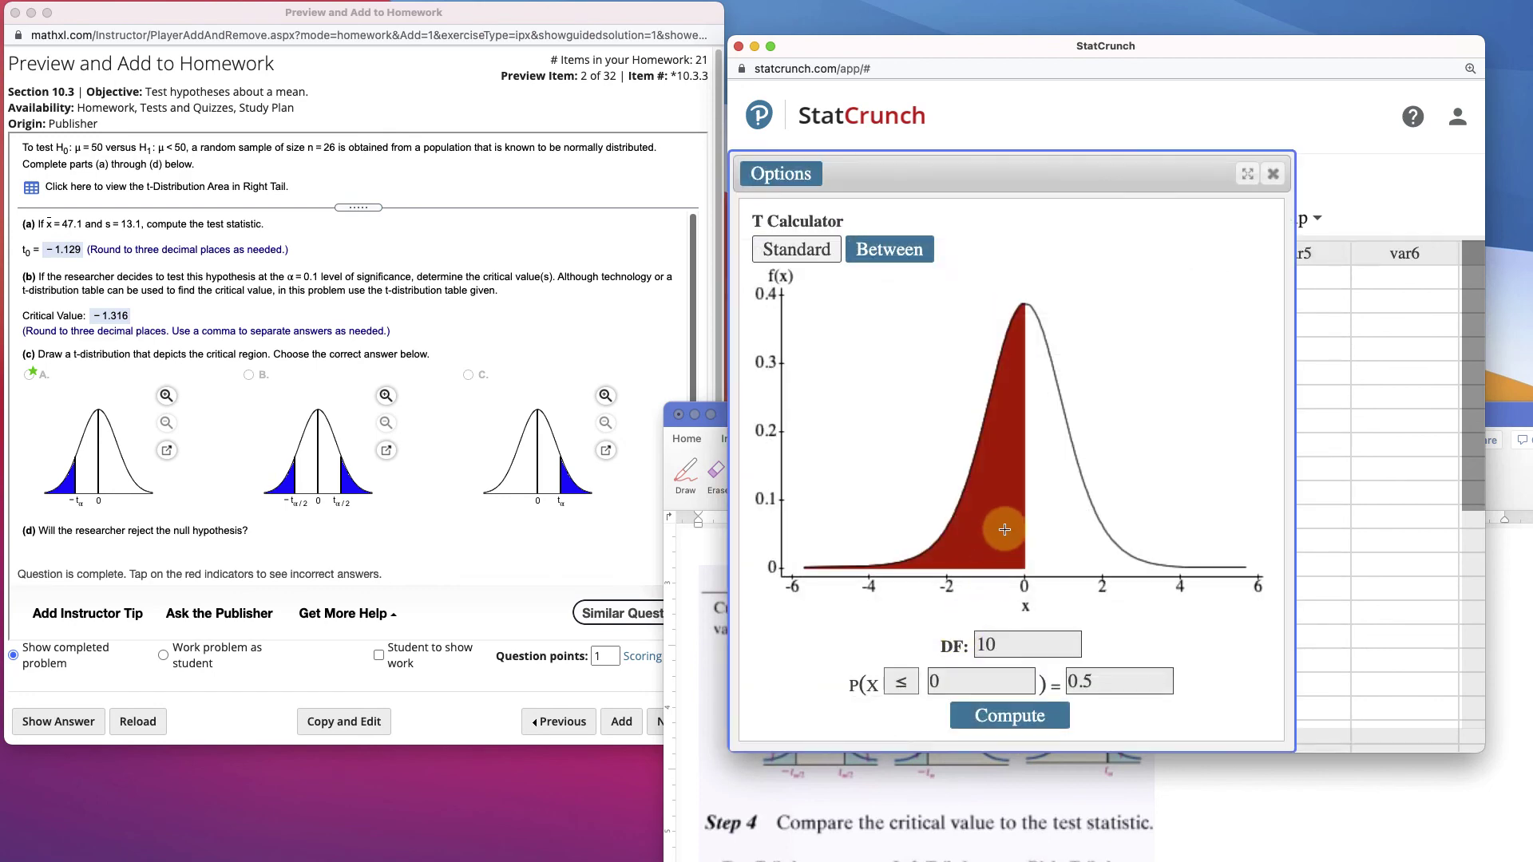
Compute the ≤ critical value in the T Calculator for 25 degrees of freedom and a probability of 0.10
{"action": "left_click_drag", "start_coordinate": [1007, 644], "coordinate": [964, 645]}
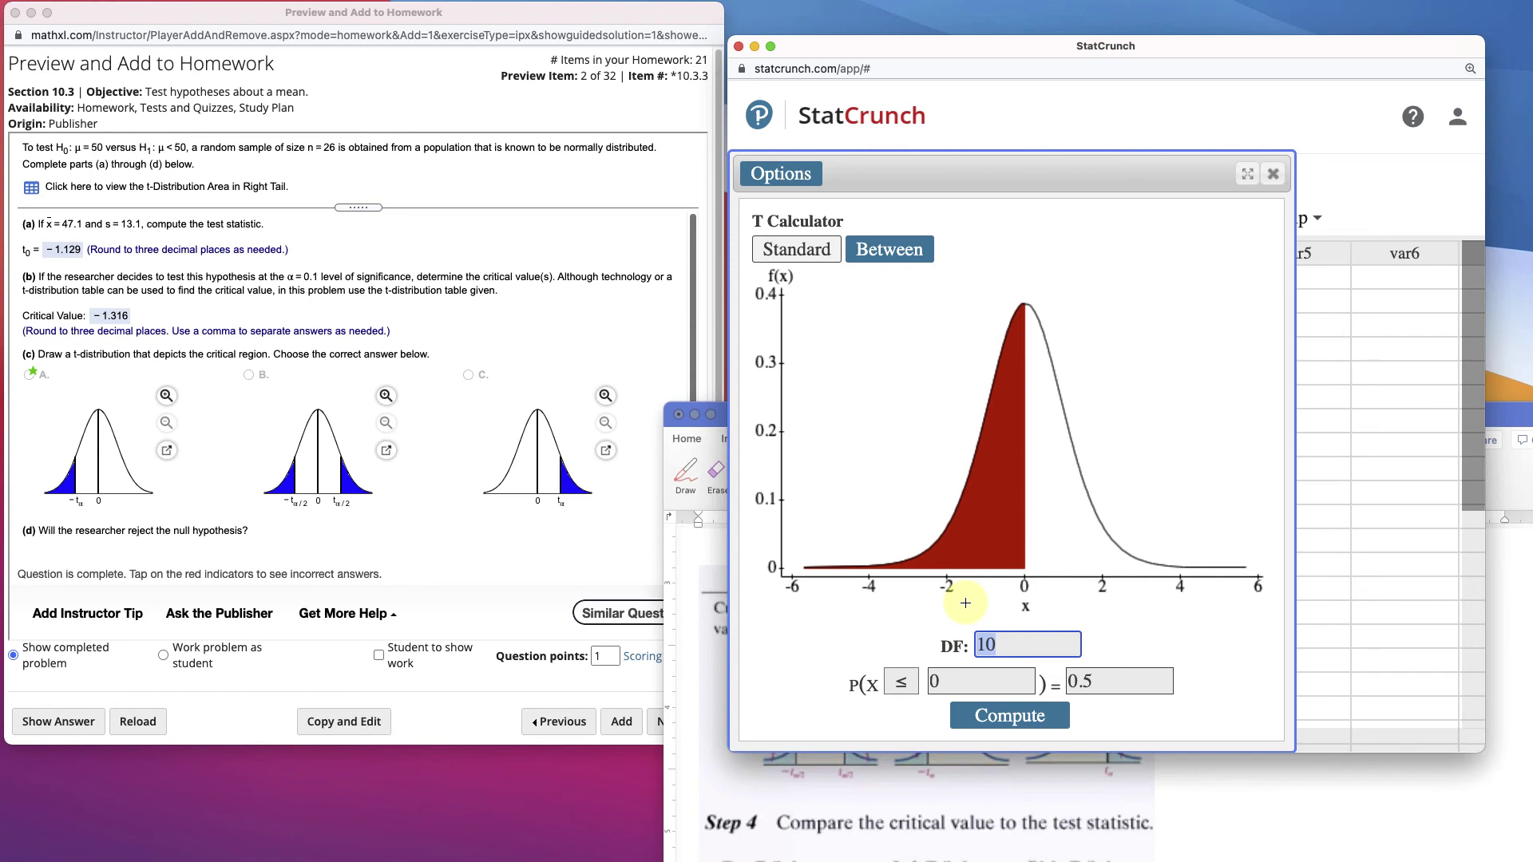
{"action": "type", "text": "25"}
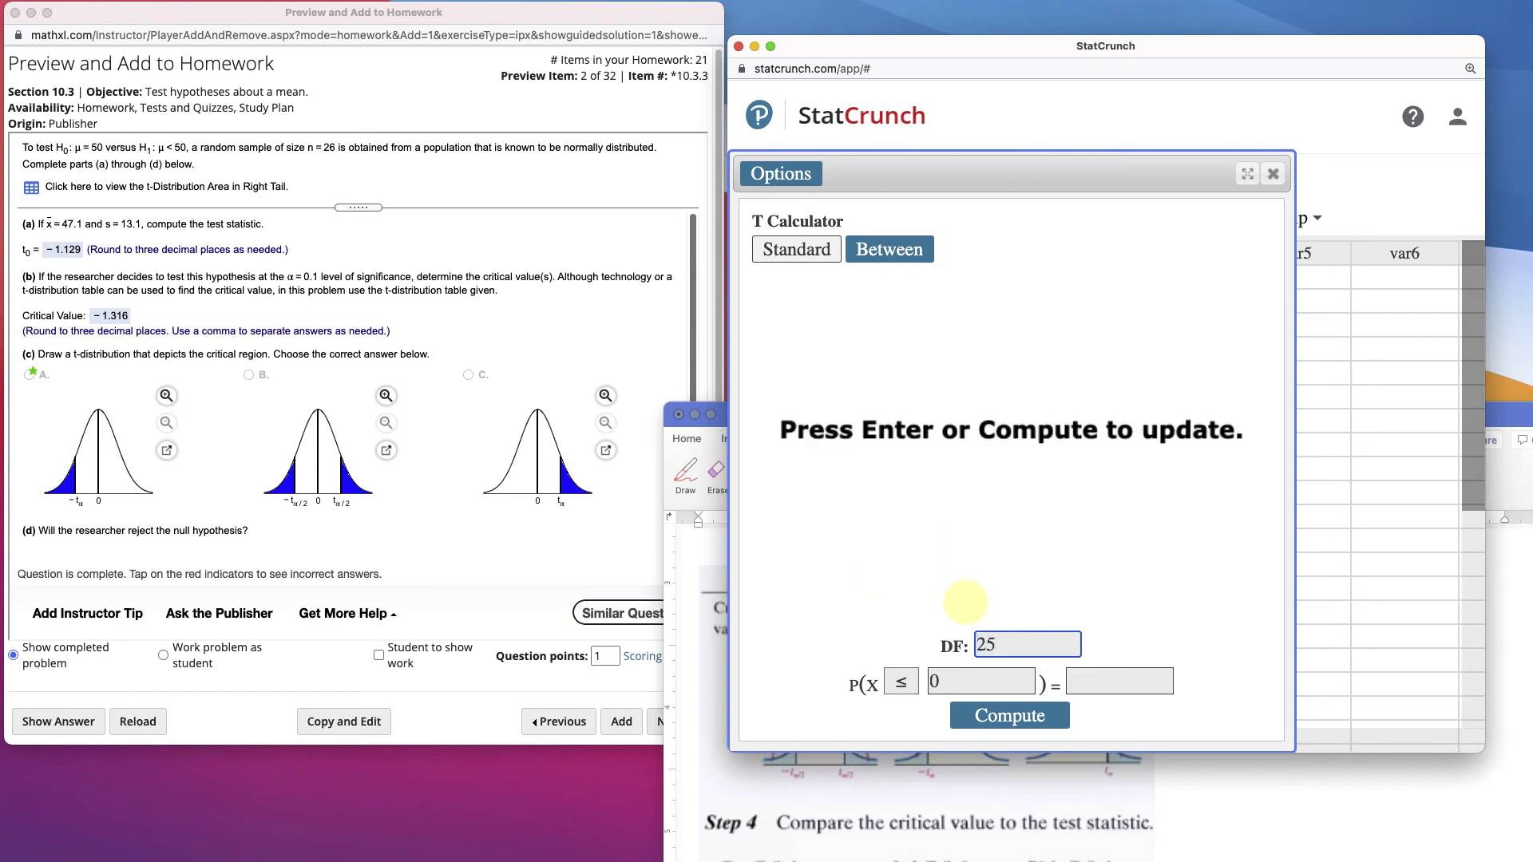
{"action": "left_click", "coordinate": [902, 683]}
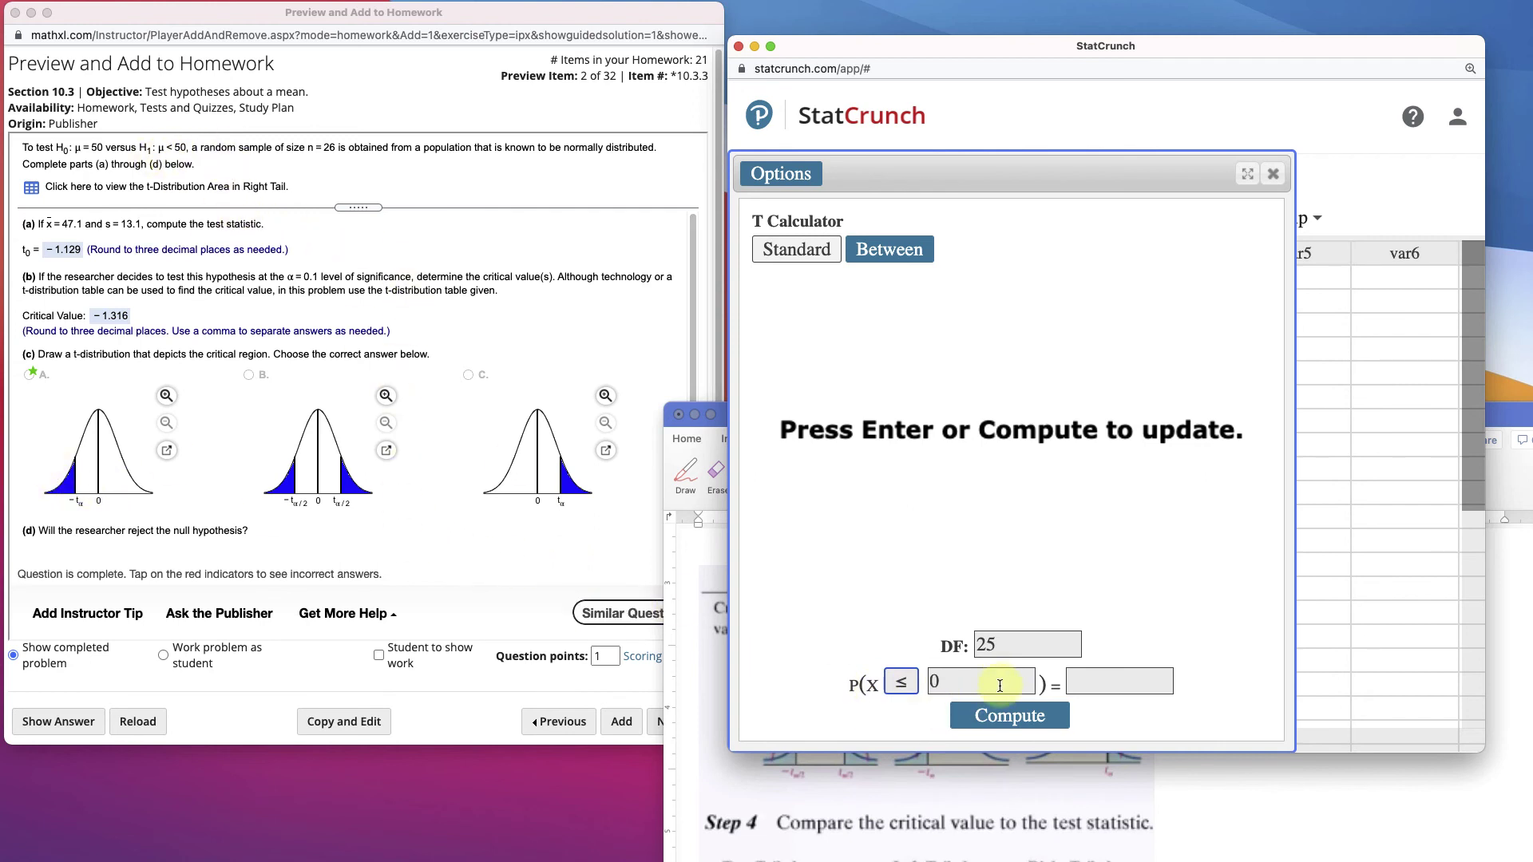
{"action": "left_click", "coordinate": [940, 681]}
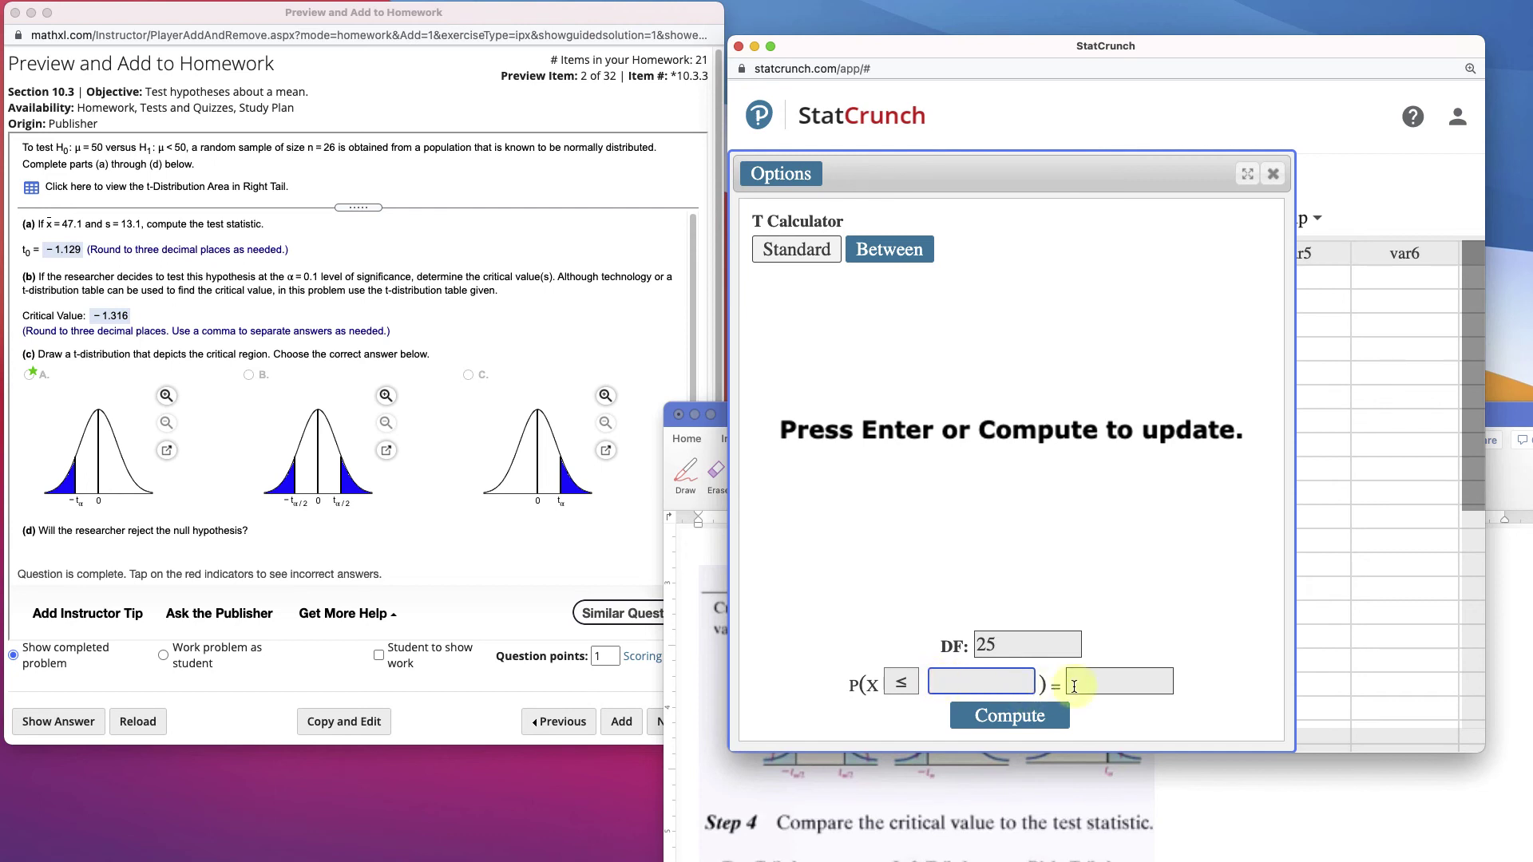
{"action": "left_click", "coordinate": [1108, 678]}
{"action": "type", "text": "0."}
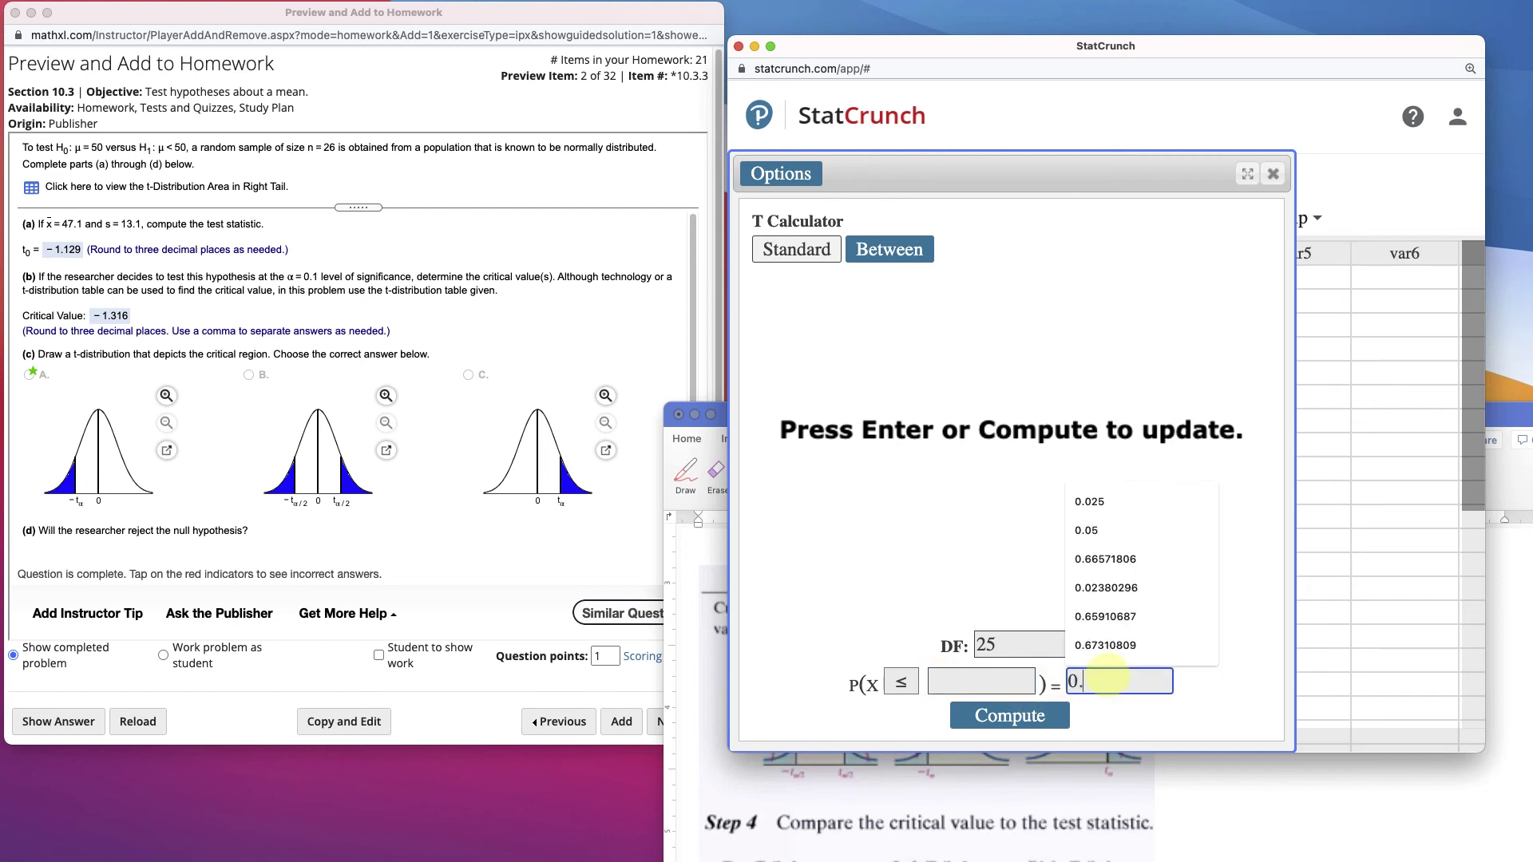
{"action": "type", "text": "10"}
{"action": "key", "text": "Return"}
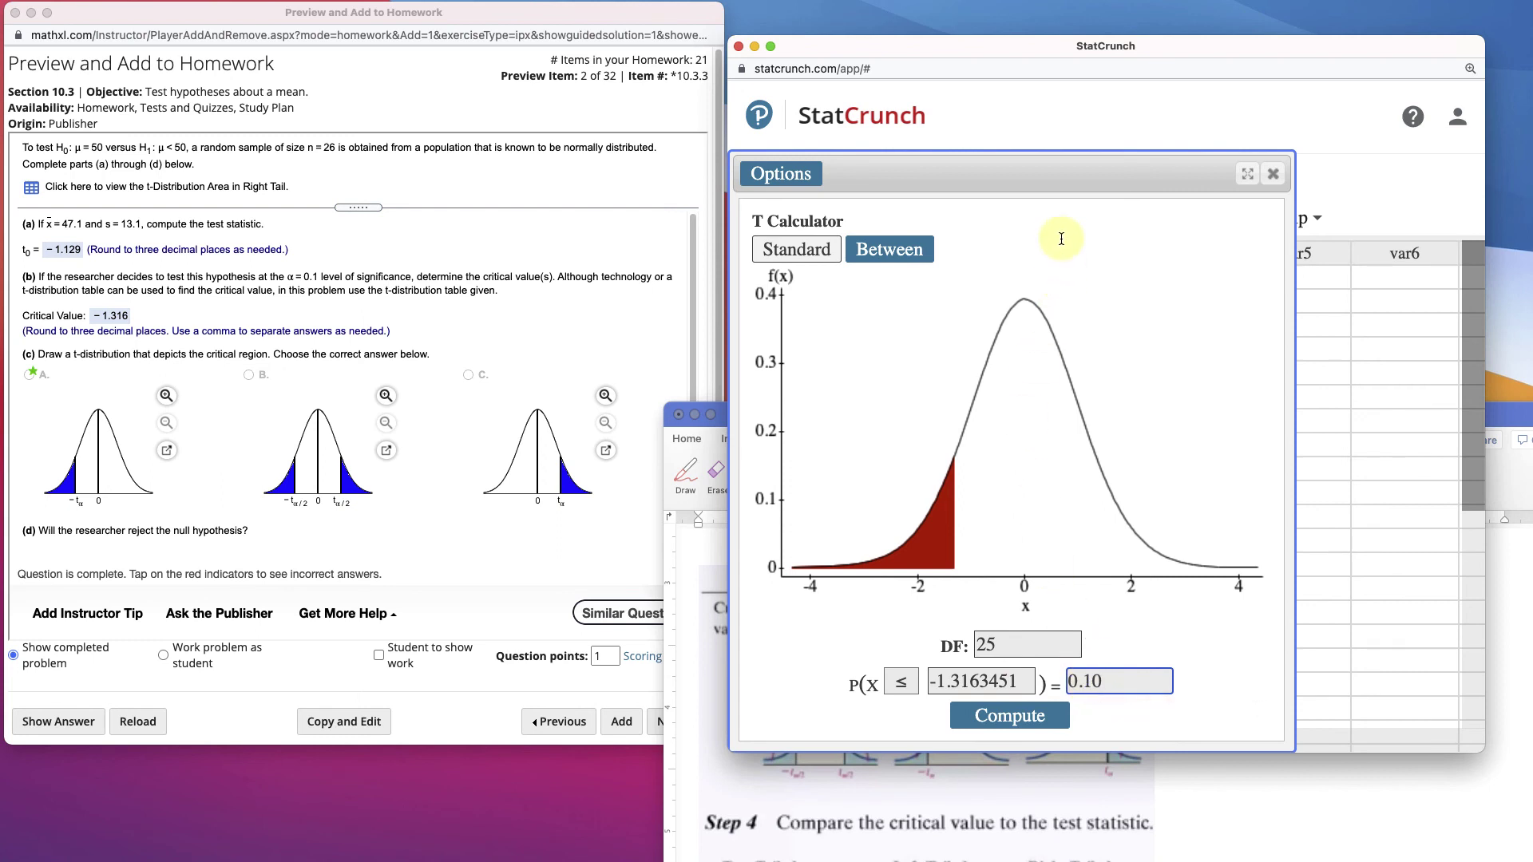
Arrange the T Calculator and the test results so the T-Stat and the left-tailed critical value are both in view
{"action": "left_click_drag", "start_coordinate": [1062, 180], "coordinate": [1250, 153]}
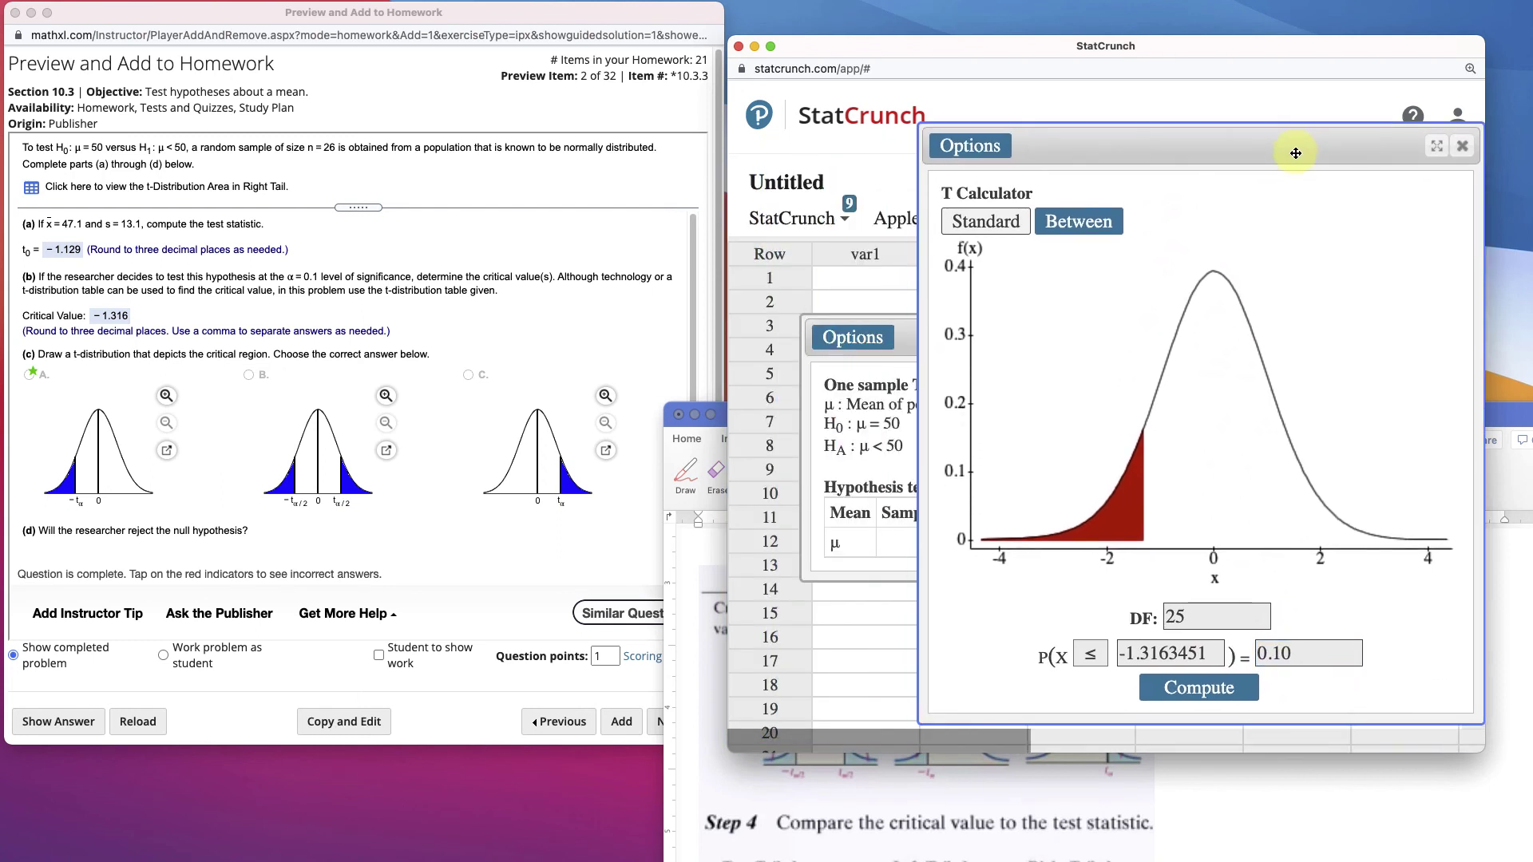
{"action": "left_click", "coordinate": [908, 357]}
{"action": "left_click_drag", "start_coordinate": [958, 342], "coordinate": [969, 399]}
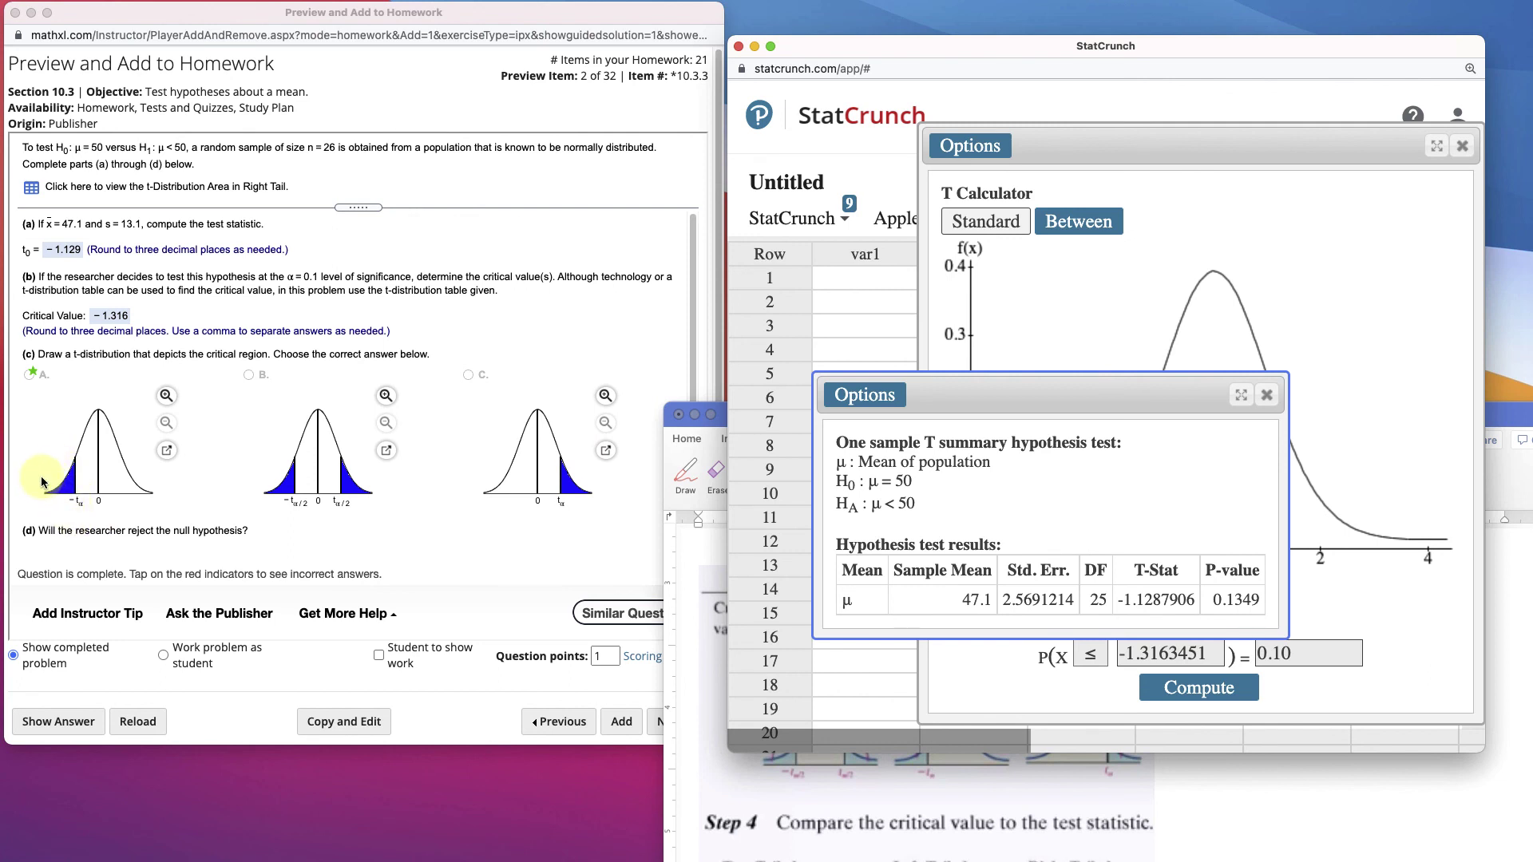
Show Word's critical region and decision rule chart beside the homework problem, and review the answers to parts (c) and (d)
{"action": "left_click", "coordinate": [922, 808]}
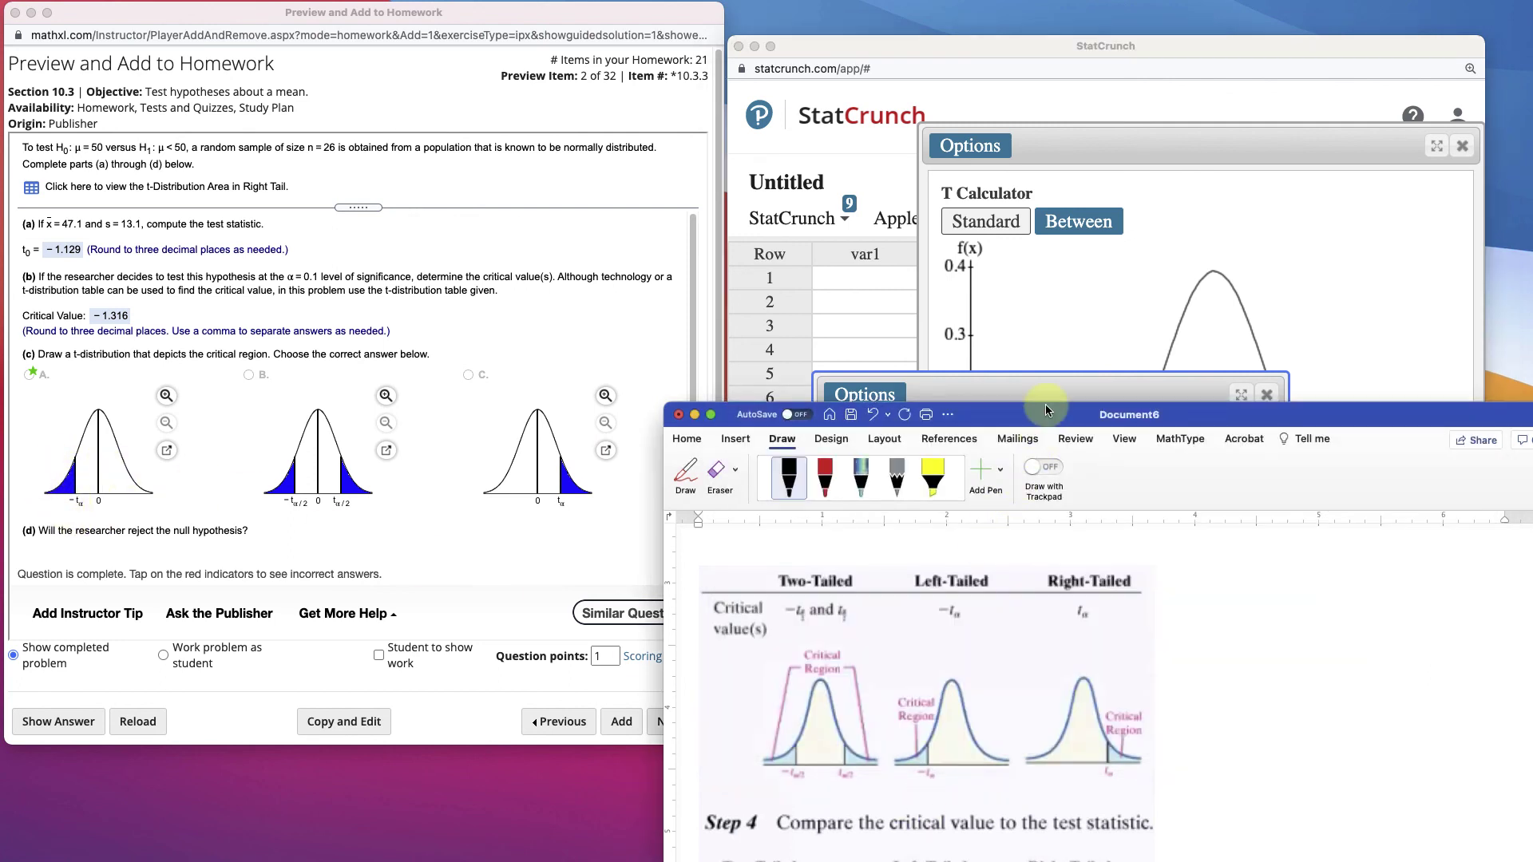
{"action": "left_click_drag", "start_coordinate": [1046, 408], "coordinate": [1050, 67]}
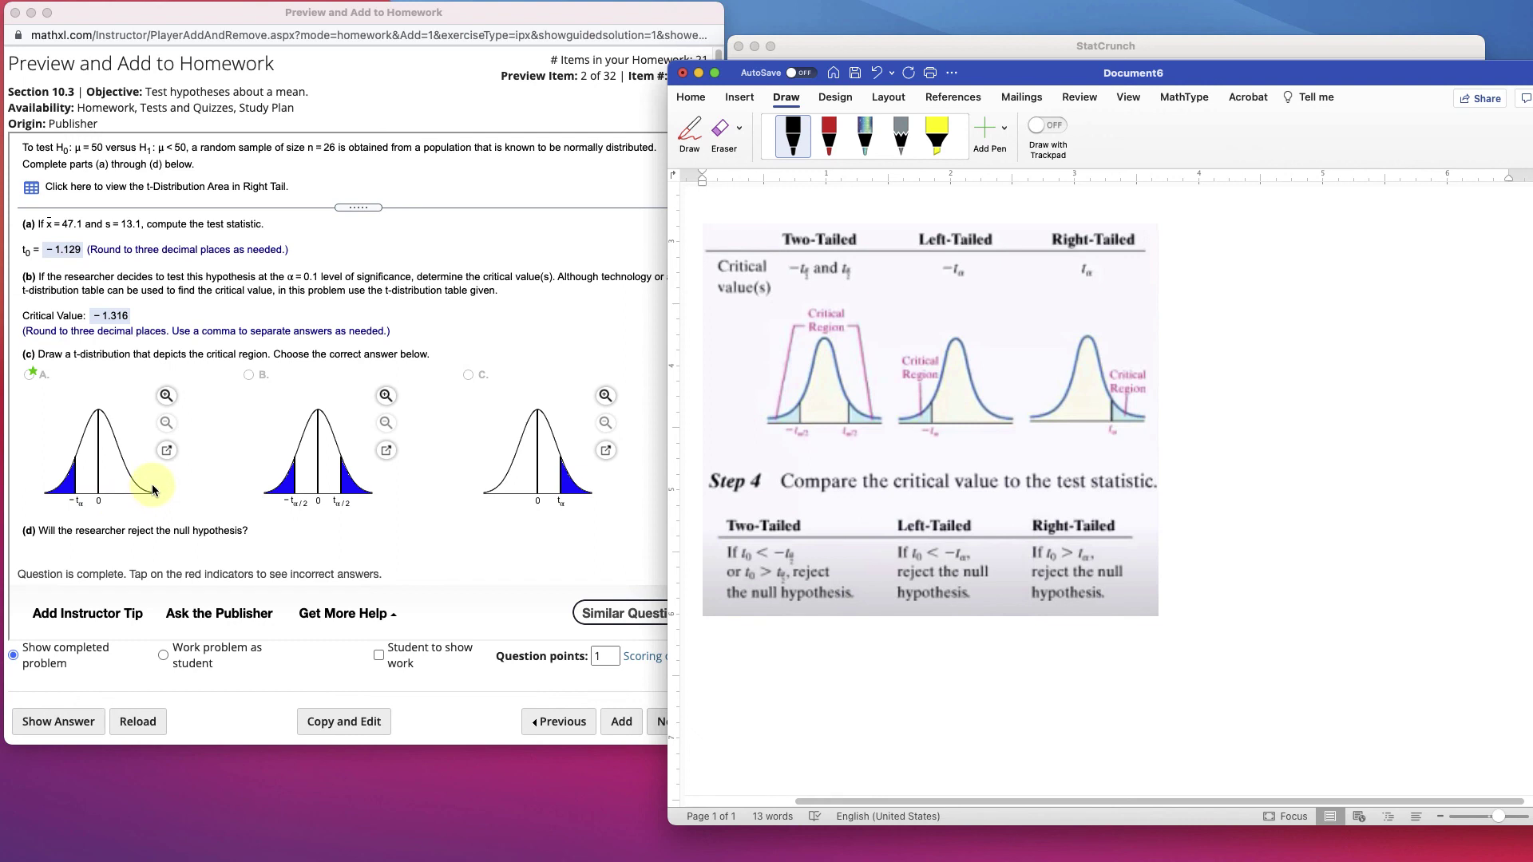
{"action": "scroll", "coordinate": [154, 487], "scroll_direction": "down", "scroll_amount": 2}
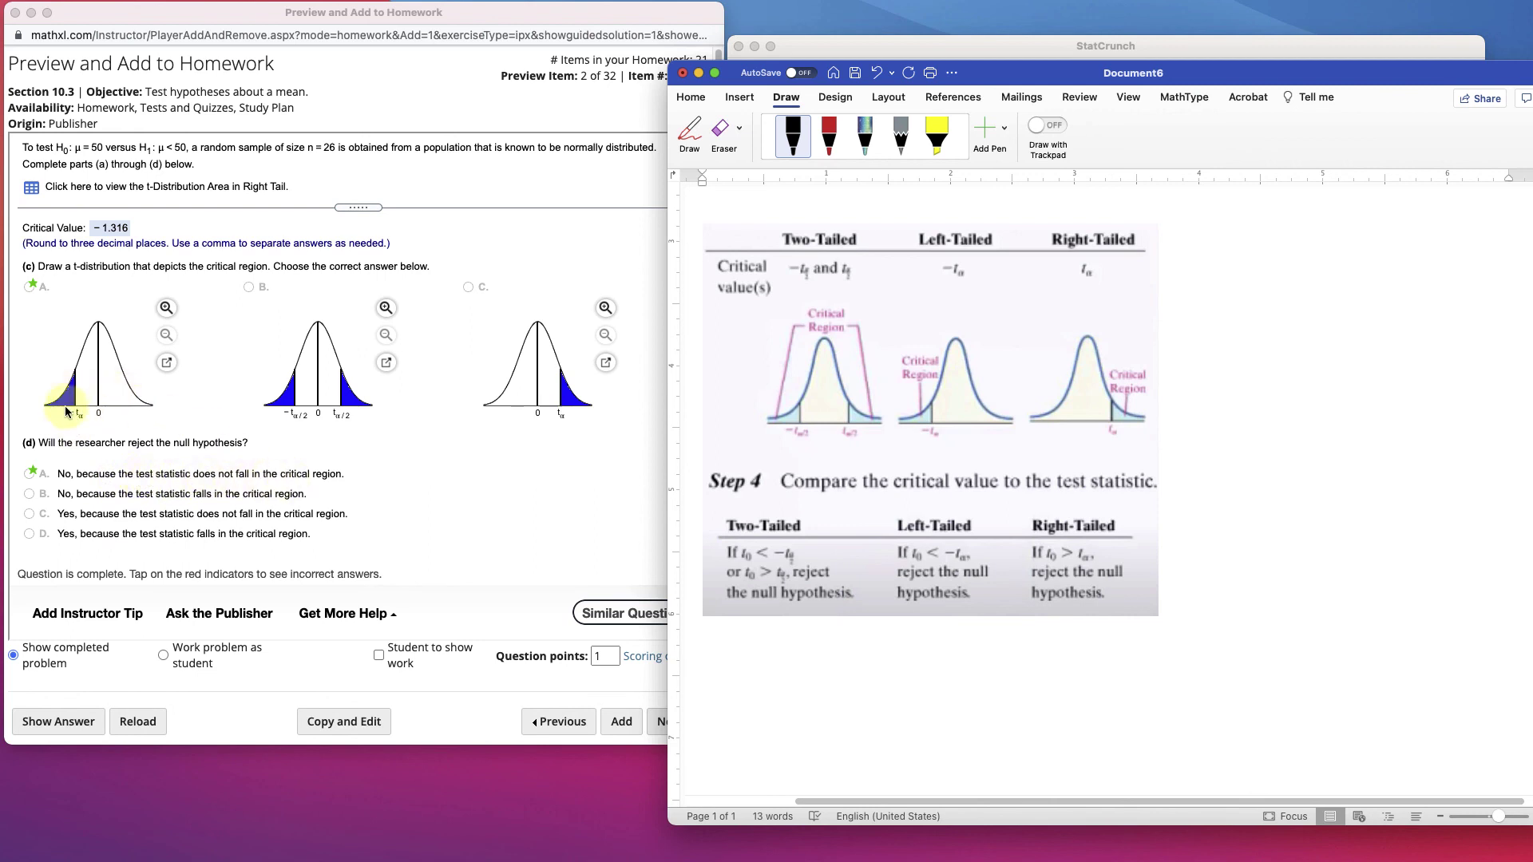
{"action": "scroll", "coordinate": [249, 312], "scroll_direction": "up", "scroll_amount": 2}
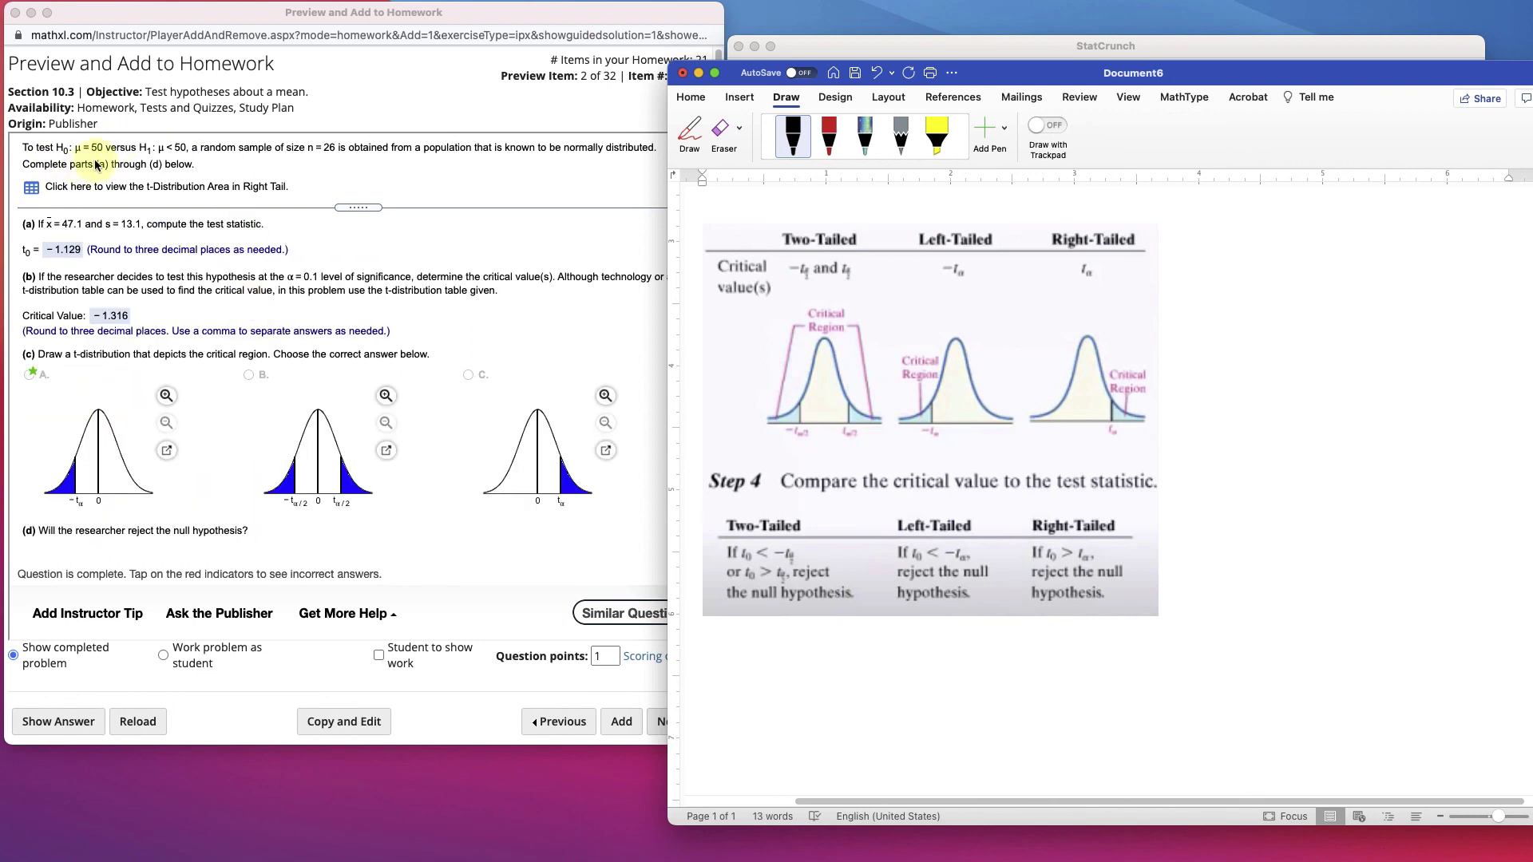